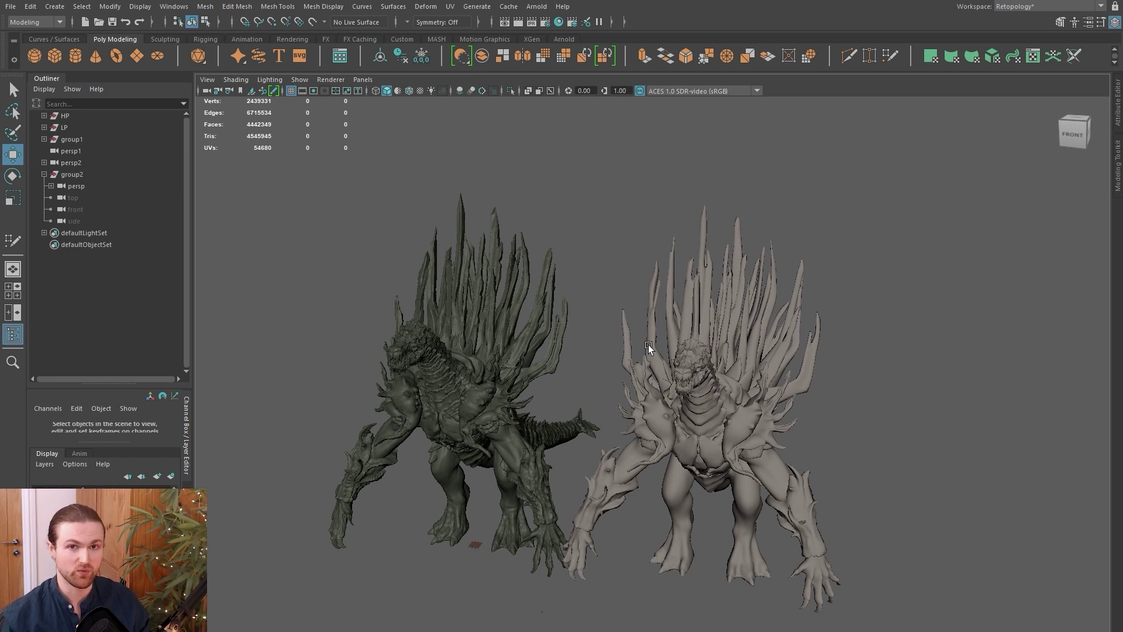
Orbit the camera so both spiky creature models face the view head-on.
alt+drag(648, 346, 634, 382)
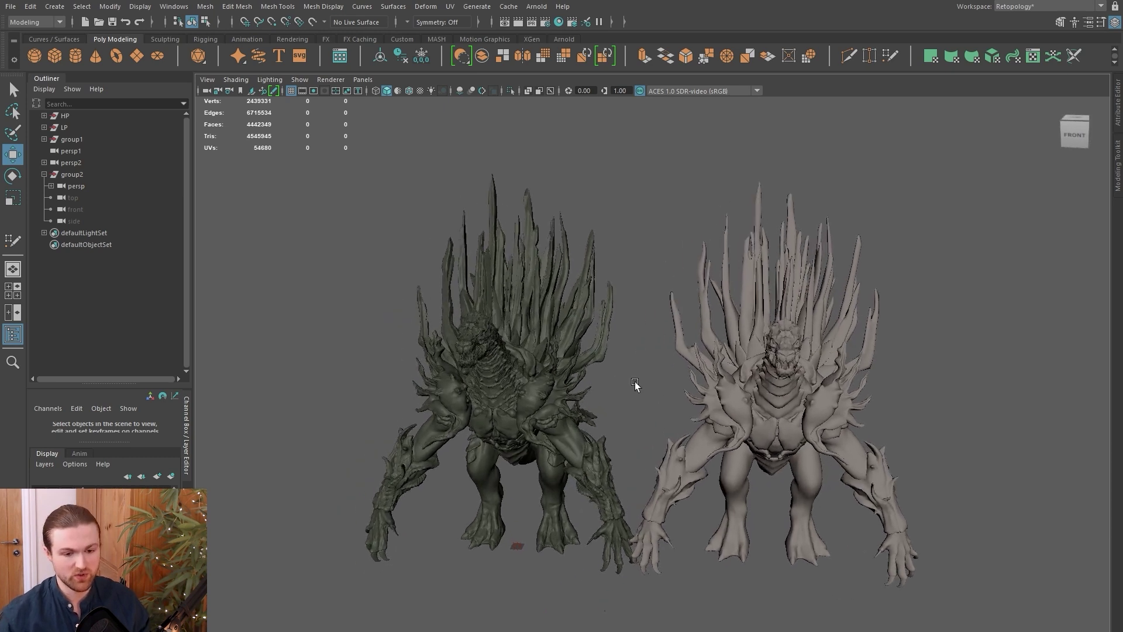
Zoom in on the creature's chest and spikes to inspect the LP retopology wireframe, then zoom back out.
scroll(634, 381, up, 3)
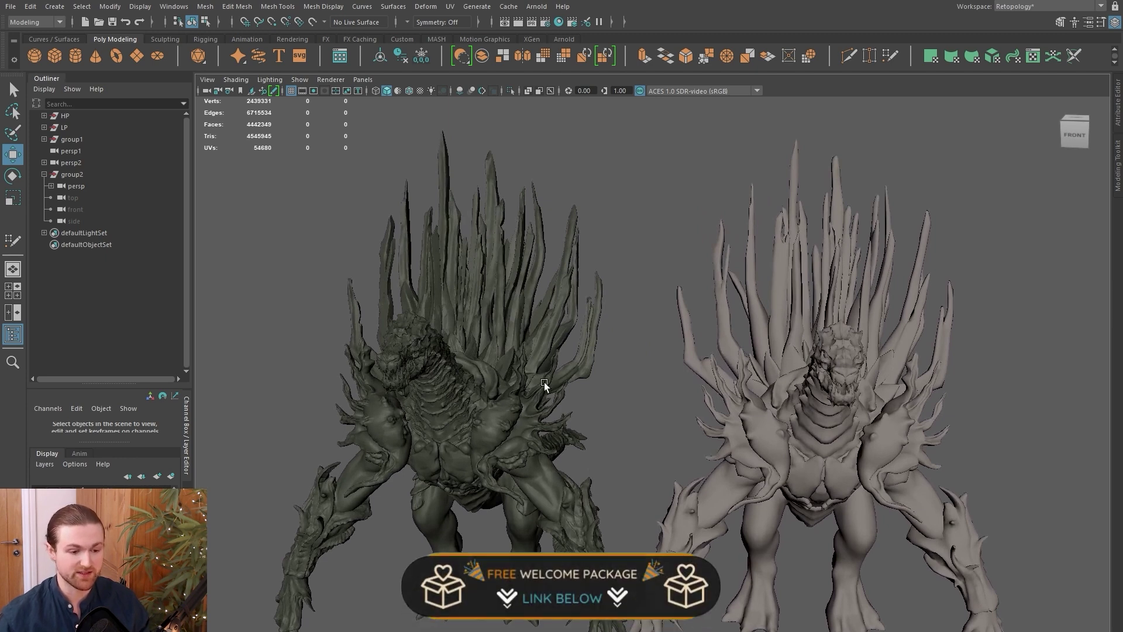
alt+drag(522, 342, 578, 365)
scroll(578, 365, up, 6)
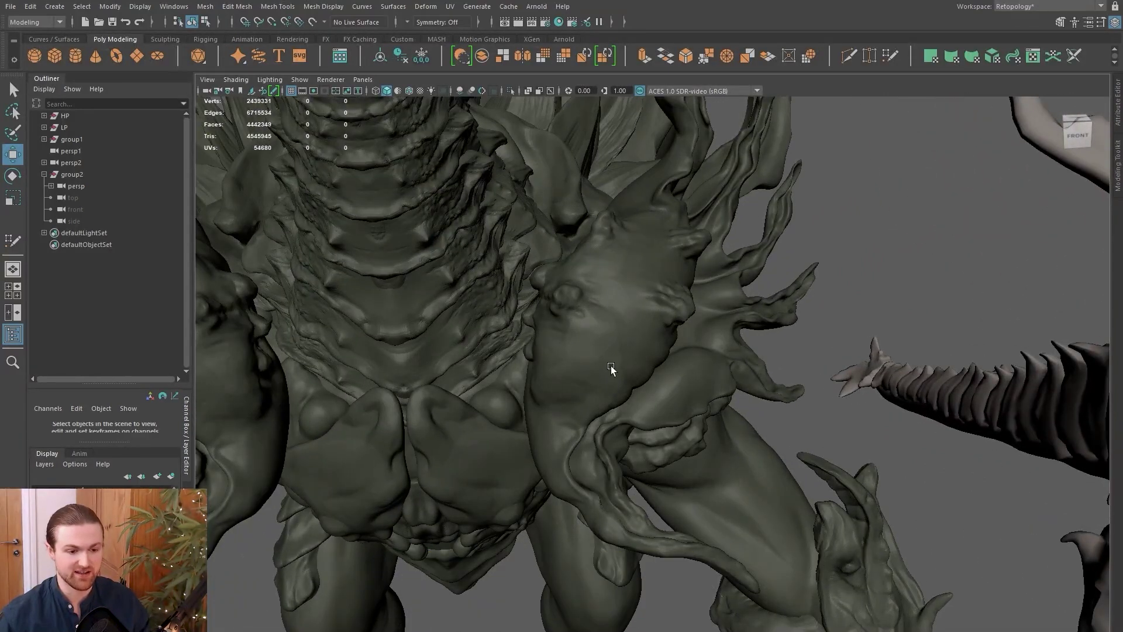
scroll(614, 371, down, 5)
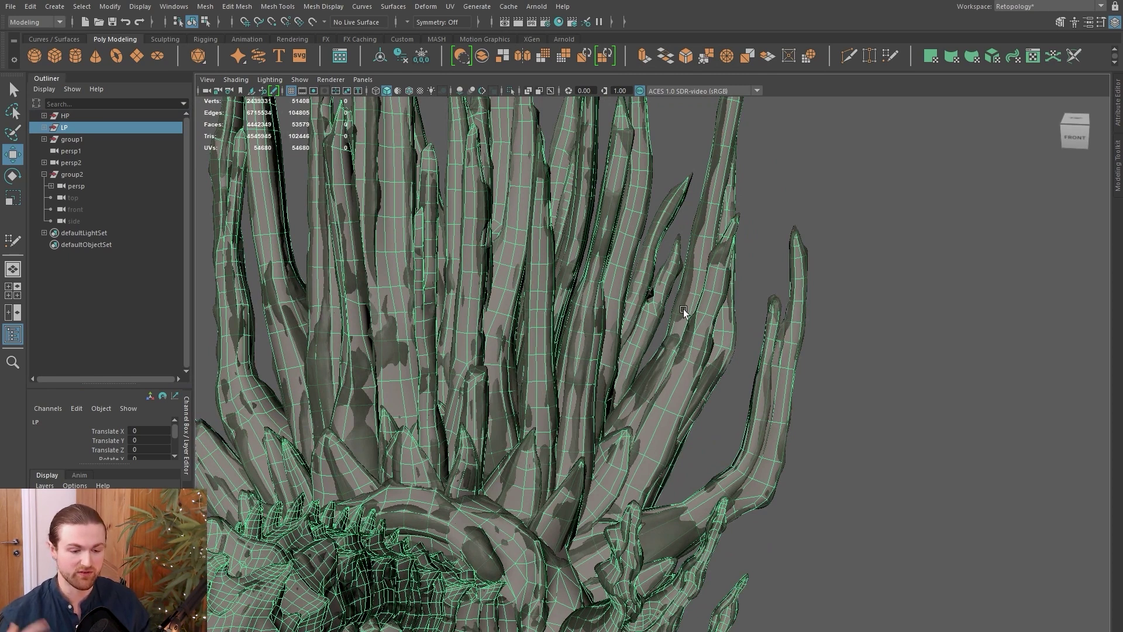
scroll(609, 389, up, 3)
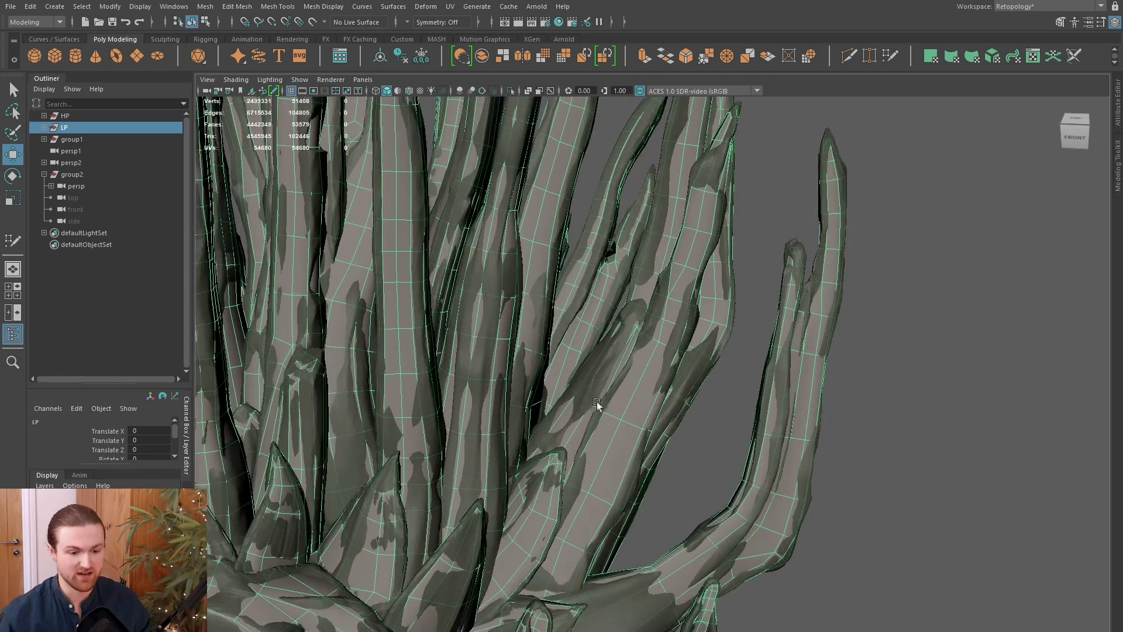
scroll(591, 388, down, 5)
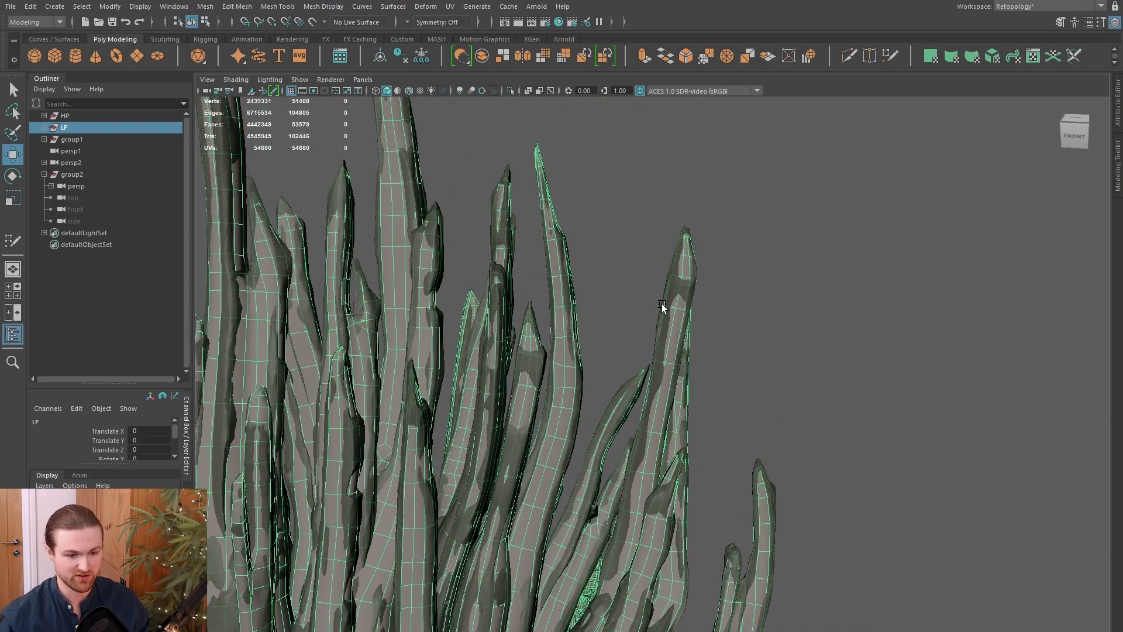
Frame the whole creature, deselect the LP mesh, and move the Maya window to the left.
key(a)
click(928, 101)
click(1002, 8)
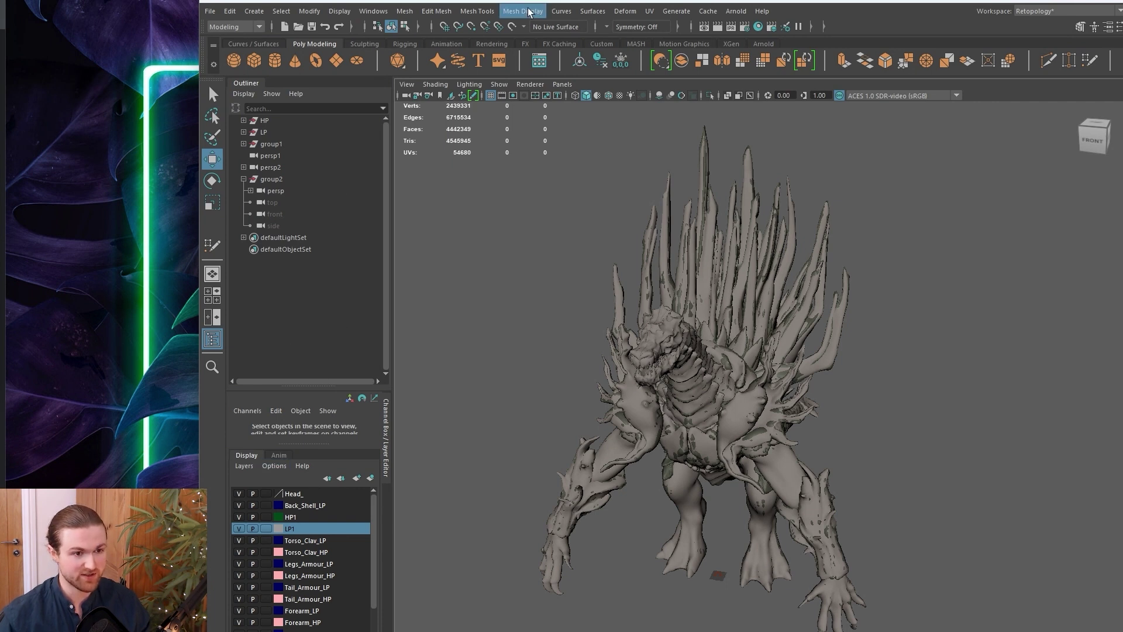
drag(538, 2, 513, 3)
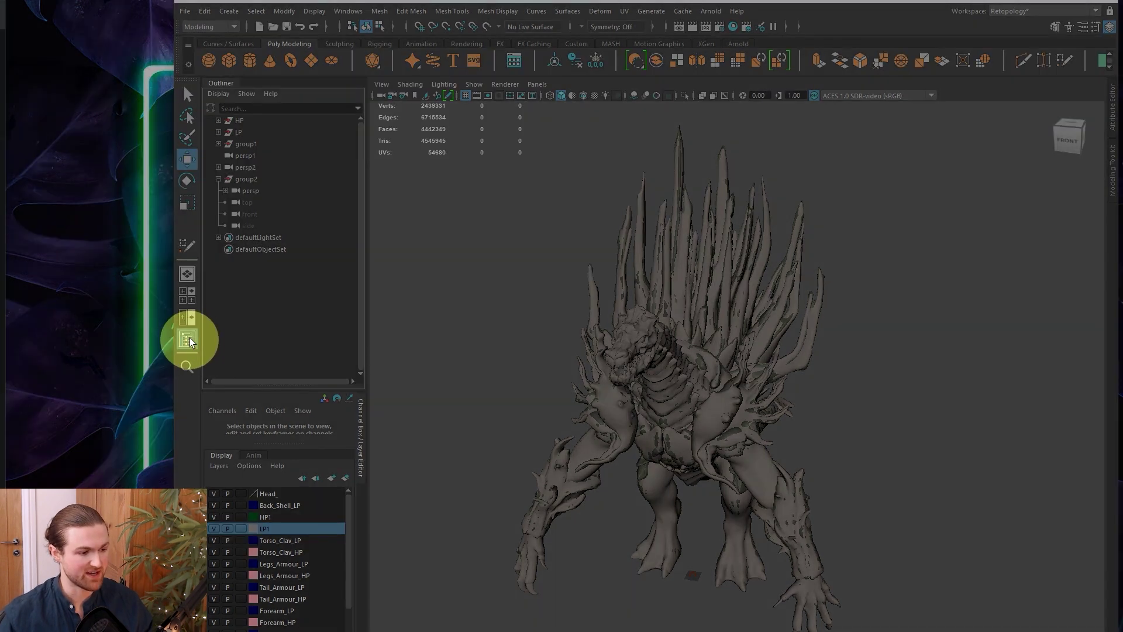
Shorten the Outliner and expand the HP and LP groups to list their parts.
drag(280, 388, 285, 241)
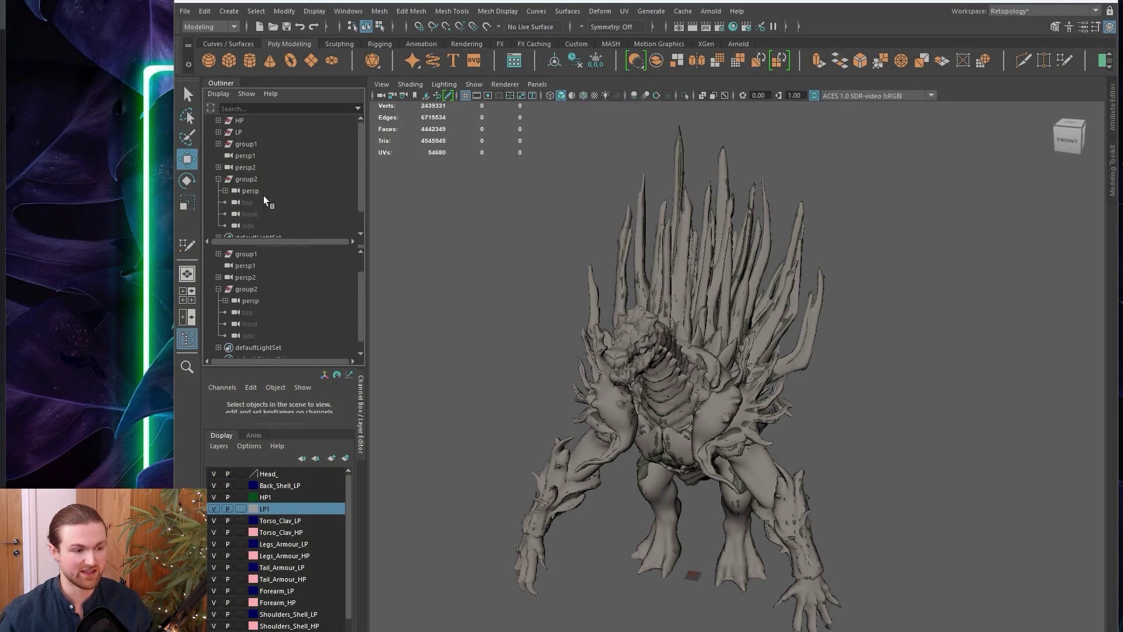
click(219, 120)
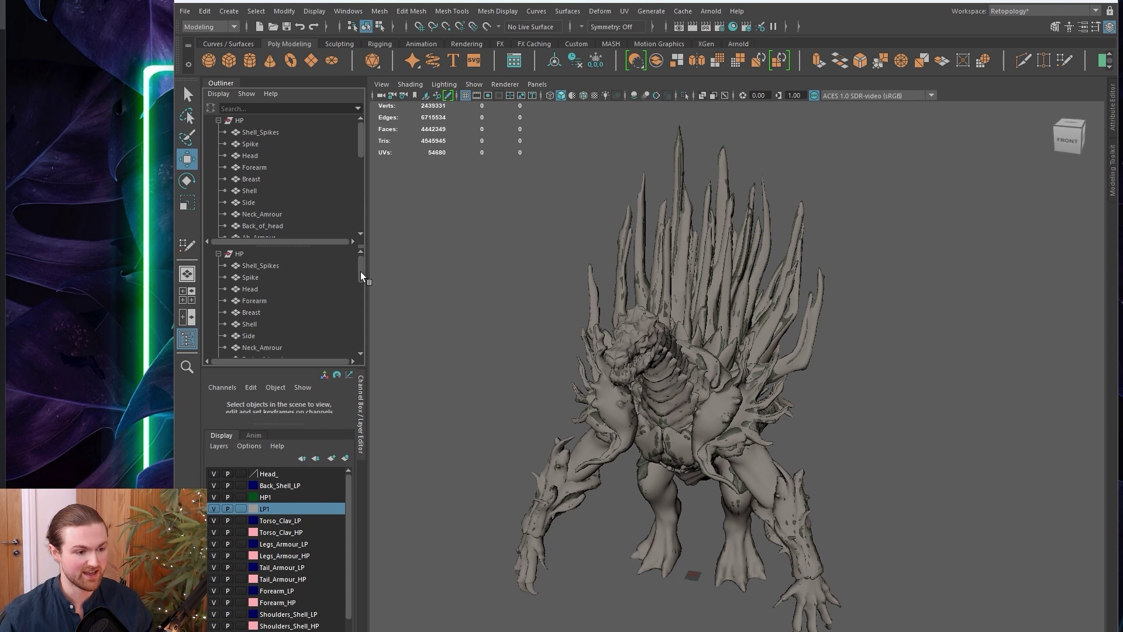
drag(361, 276, 361, 323)
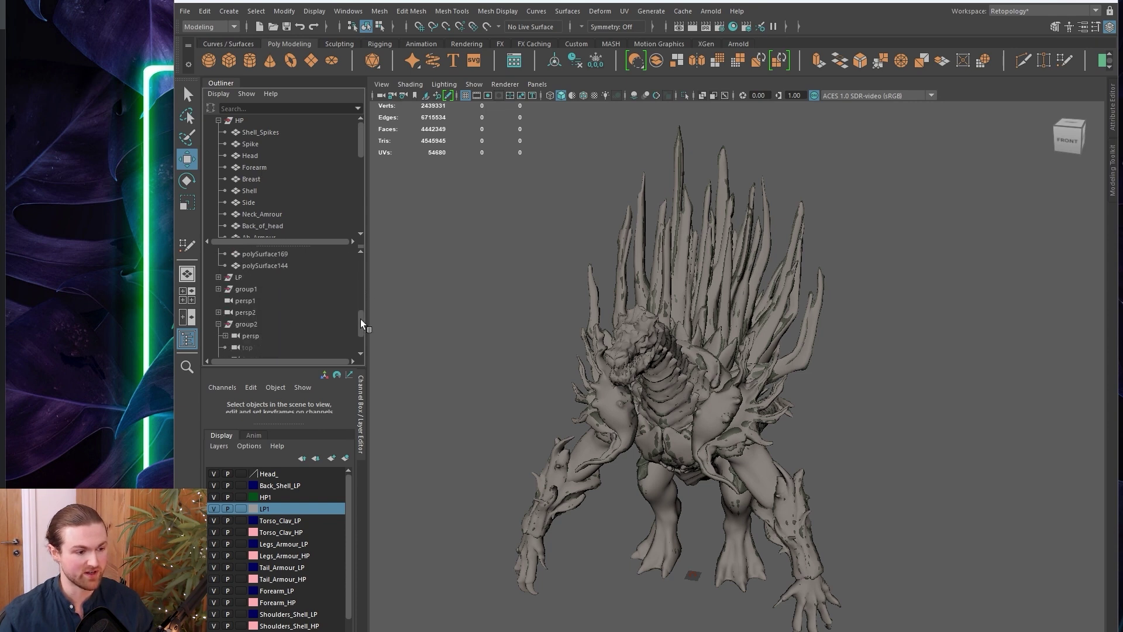
click(218, 278)
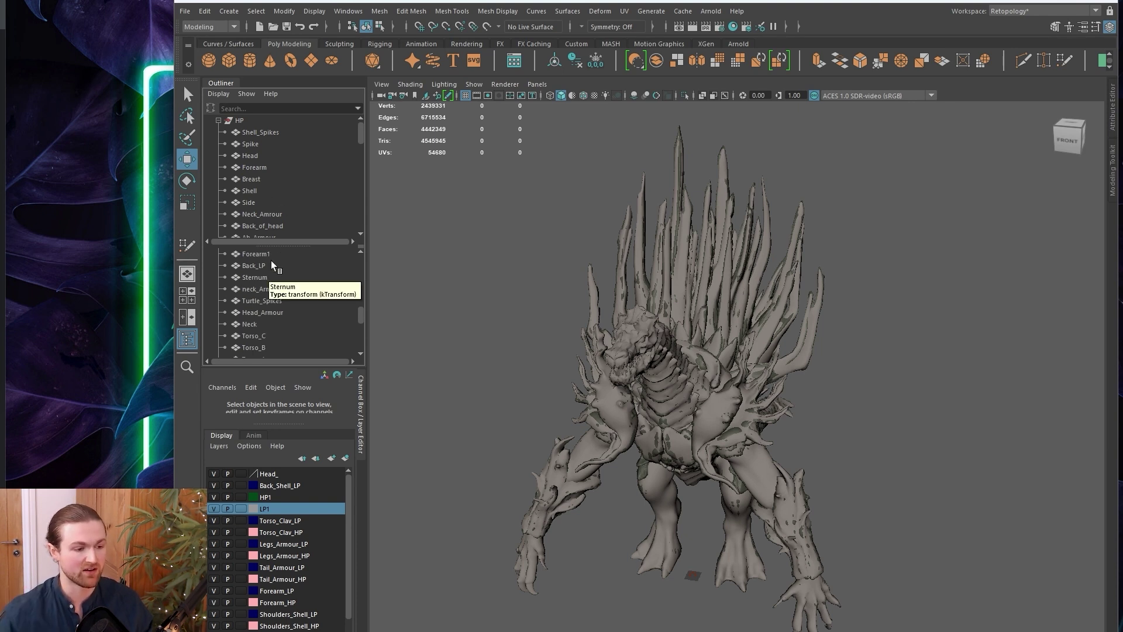
drag(266, 246, 231, 87)
Duplicate the Outliner into a floating window and lengthen the docked Outliner list.
right_click(228, 87)
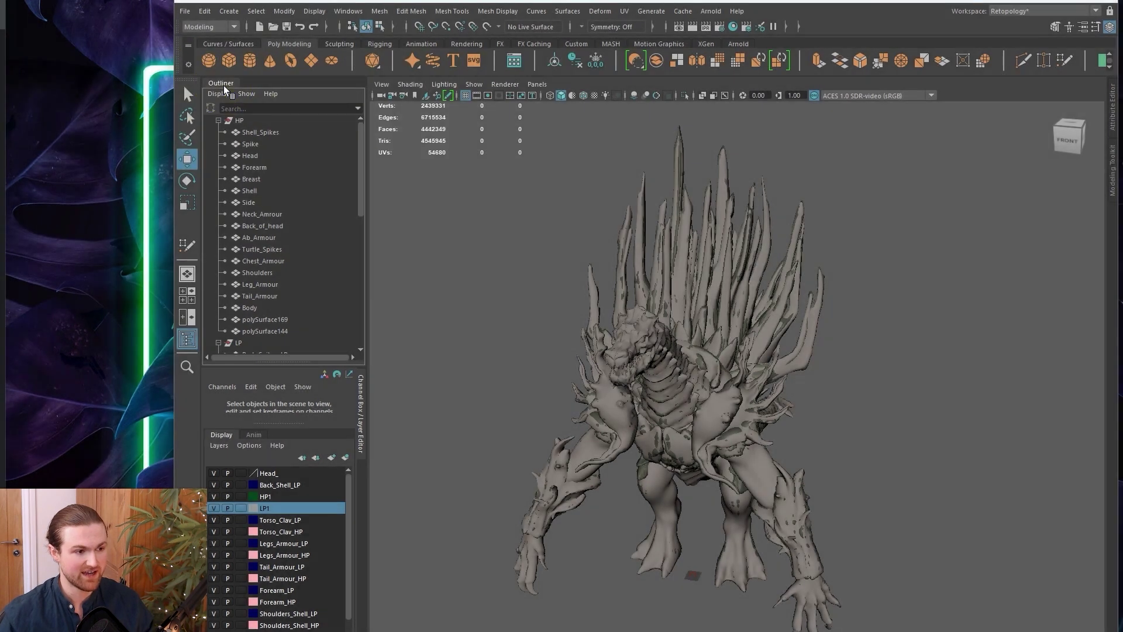
click(246, 94)
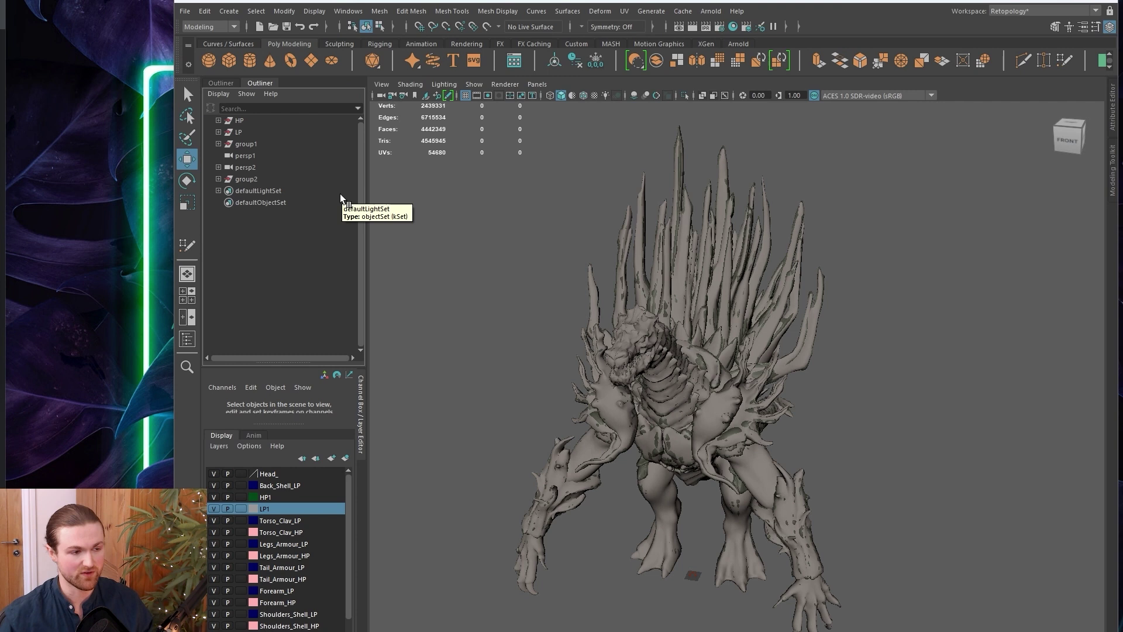
drag(260, 83, 410, 198)
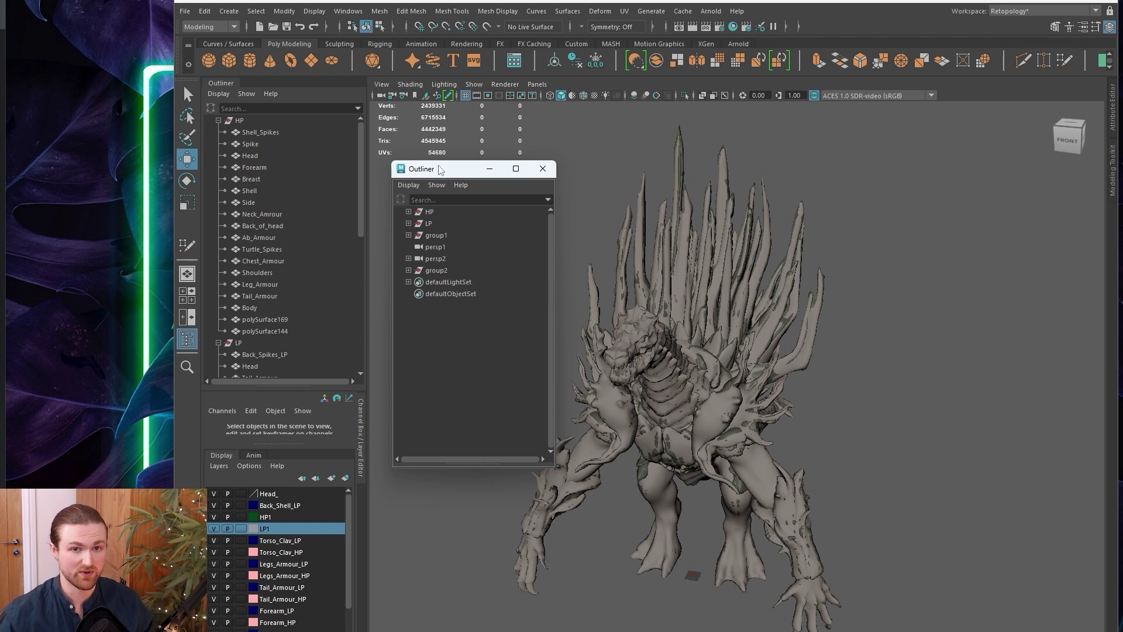
drag(438, 176, 433, 178)
drag(283, 388, 281, 426)
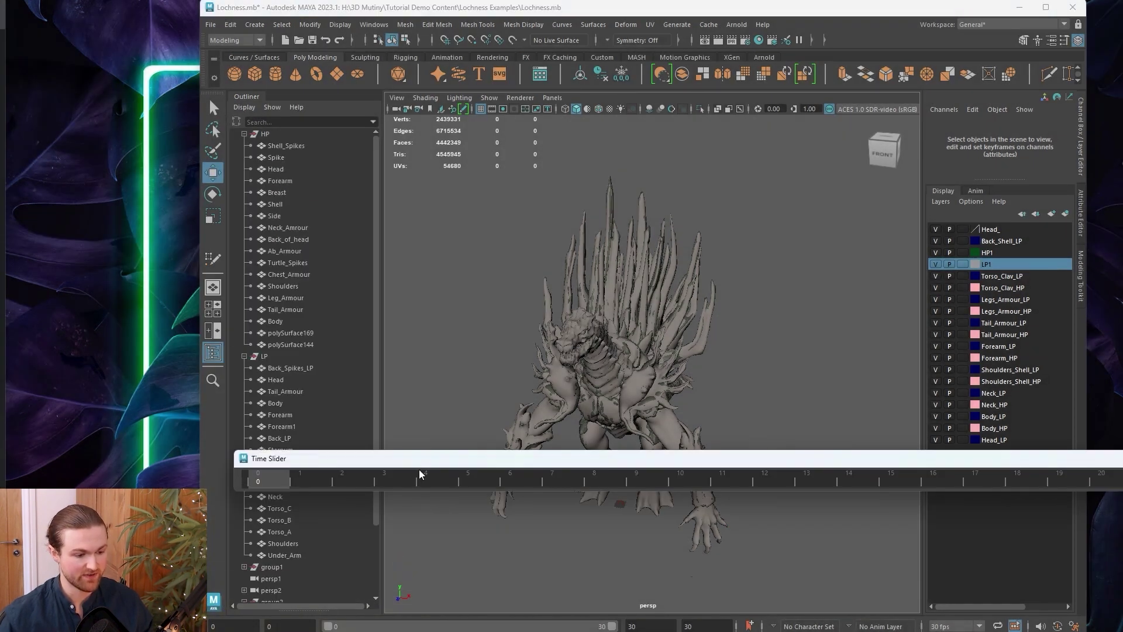
Detach the Time Slider, then dock the Channel Box/Layer Editor under the Outliner and resize the splits.
drag(422, 462, 976, 614)
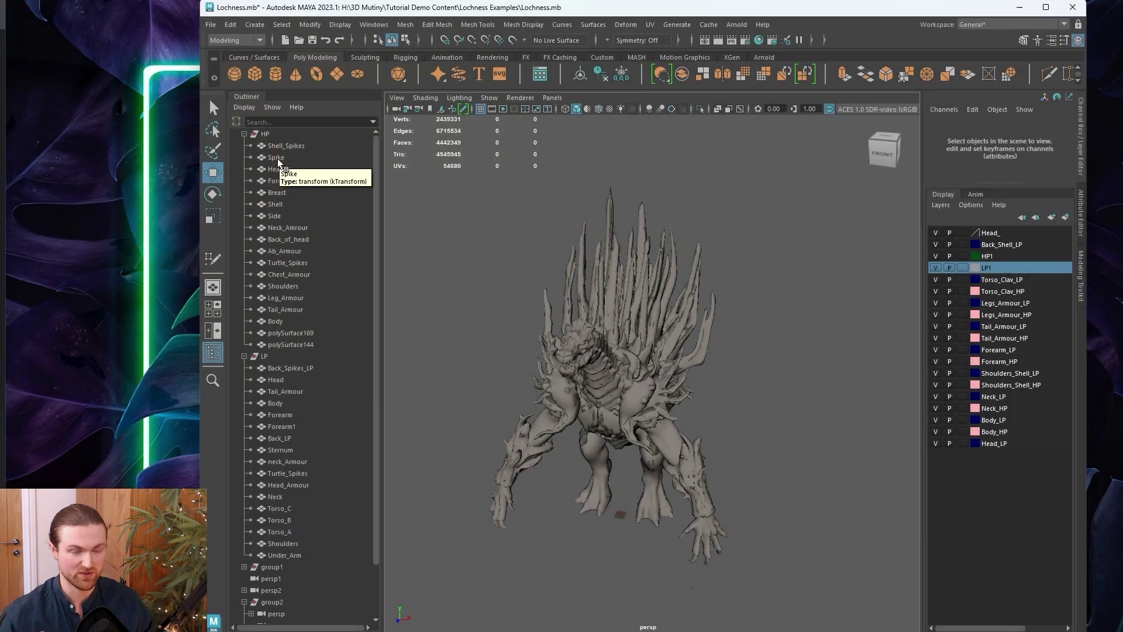
click(1050, 46)
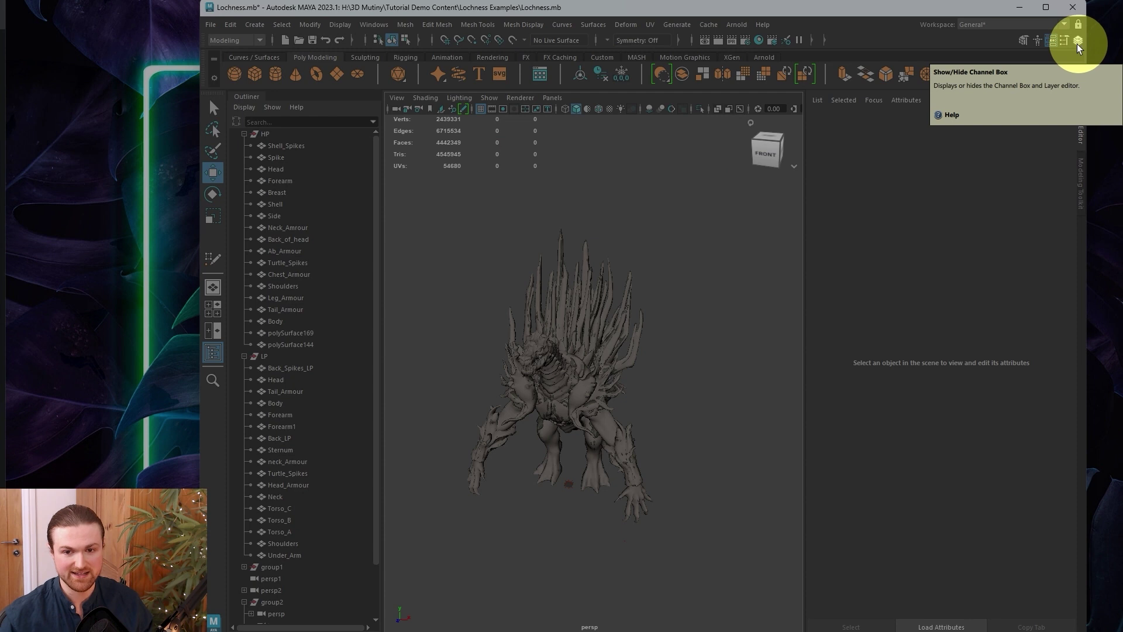
click(1078, 41)
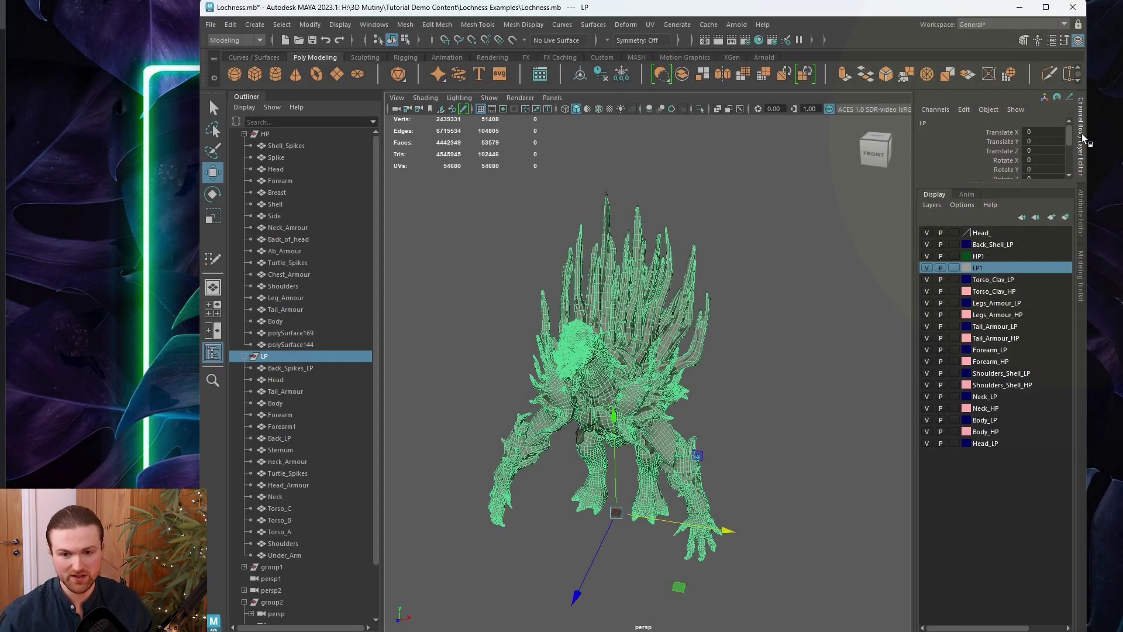
drag(1083, 138, 315, 475)
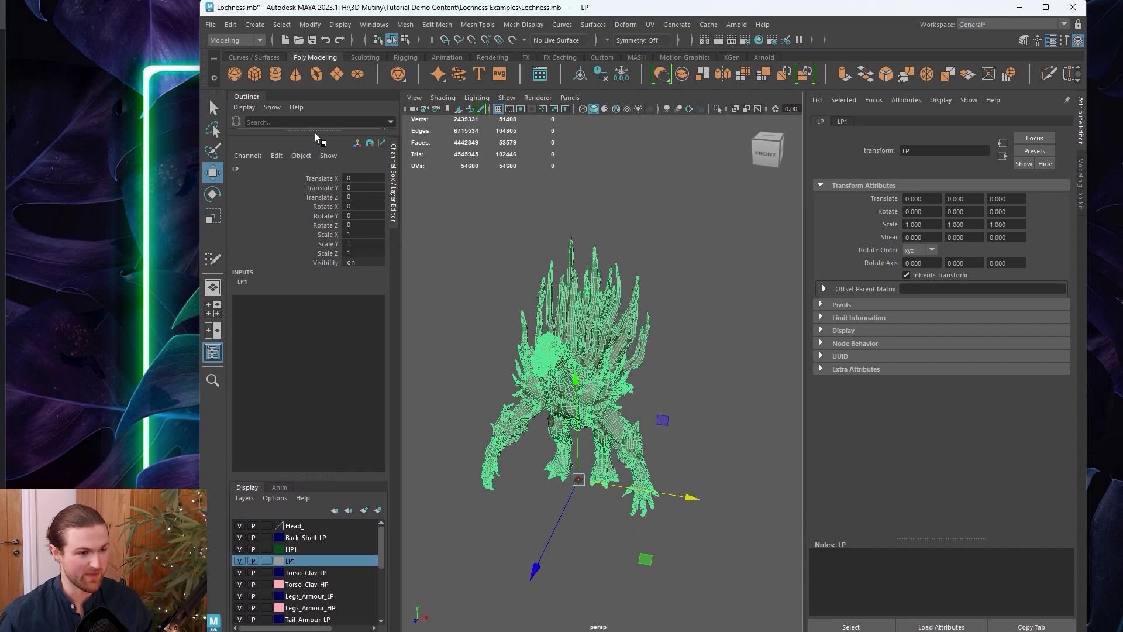
drag(316, 135, 305, 424)
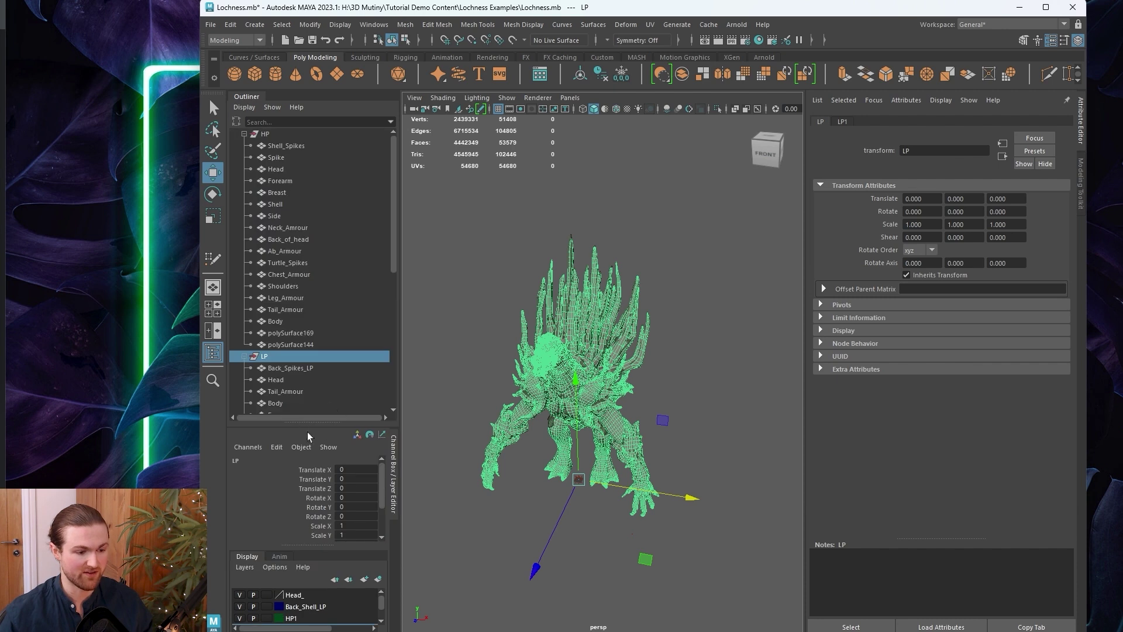
mouse_move(310, 549)
mouse_down()
mouse_move(314, 462)
mouse_move(313, 509)
mouse_up()
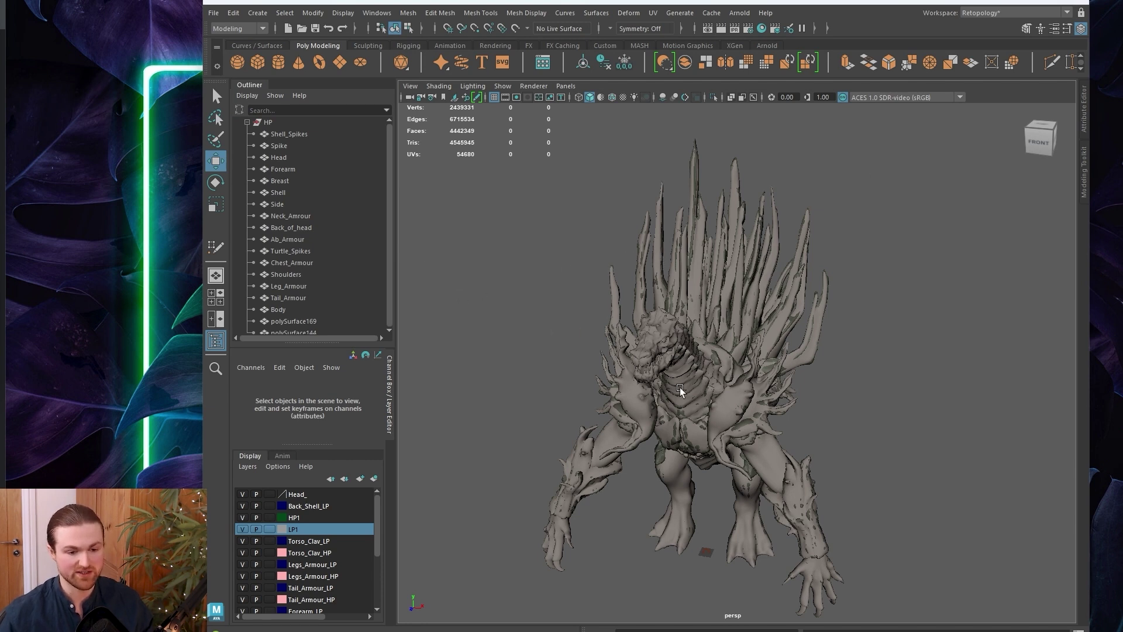
key(ctrl+space)
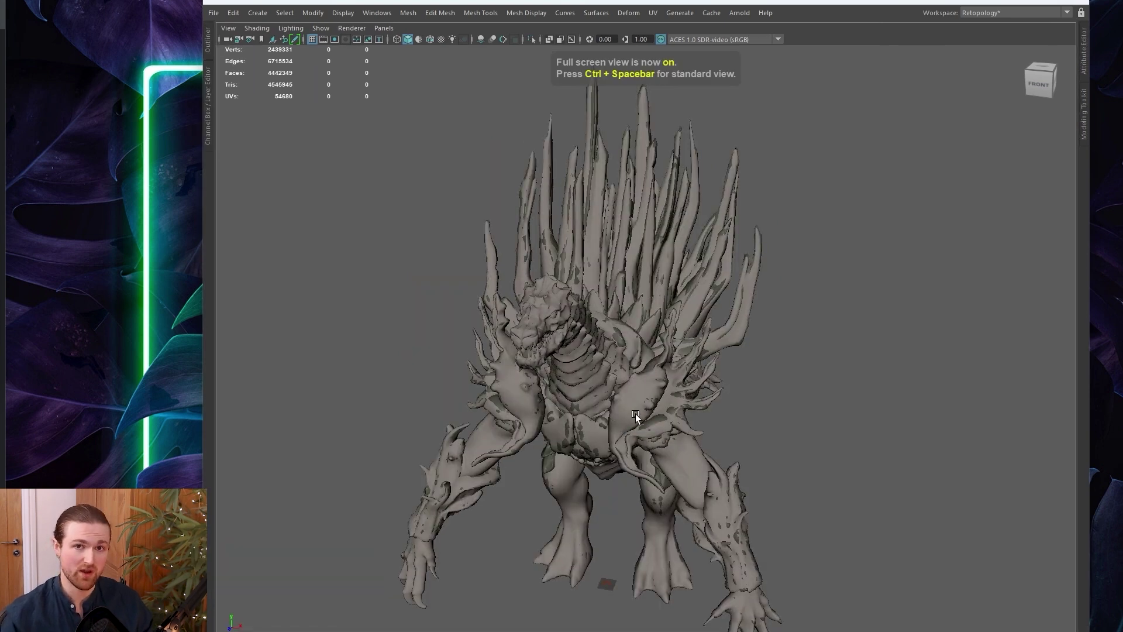
key(ctrl+space)
click(506, 373)
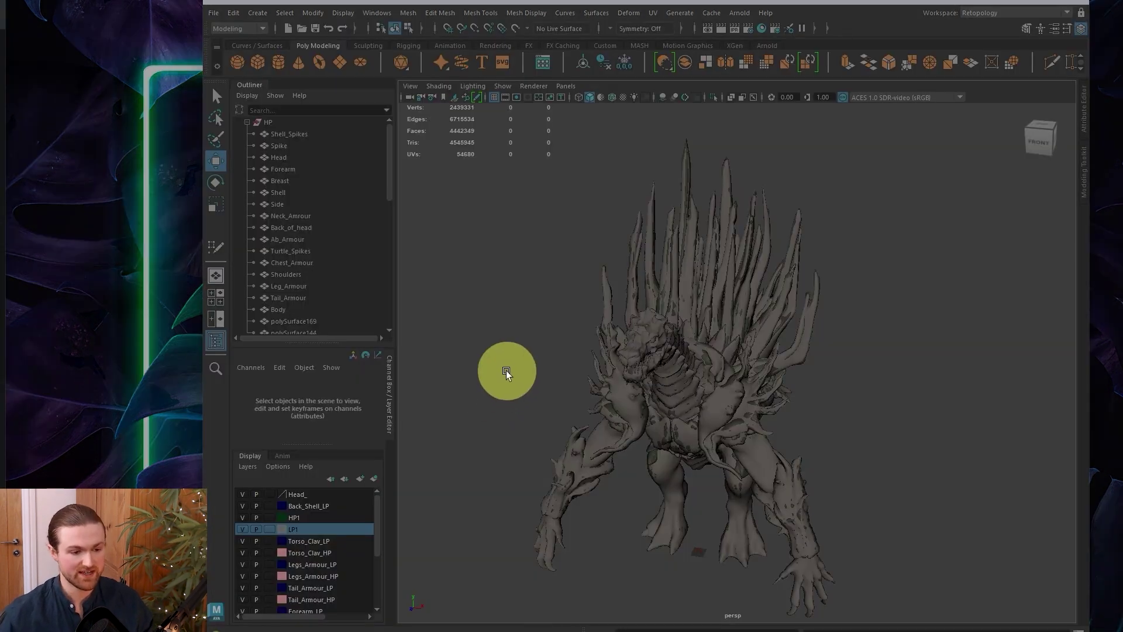
click(217, 341)
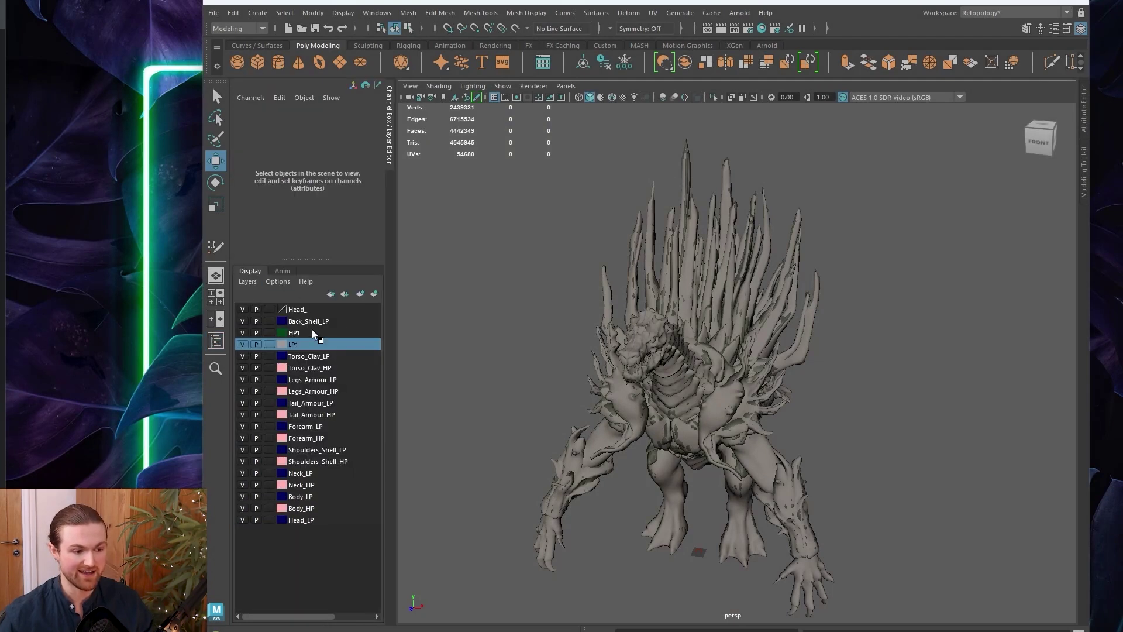
click(216, 341)
drag(393, 370, 395, 374)
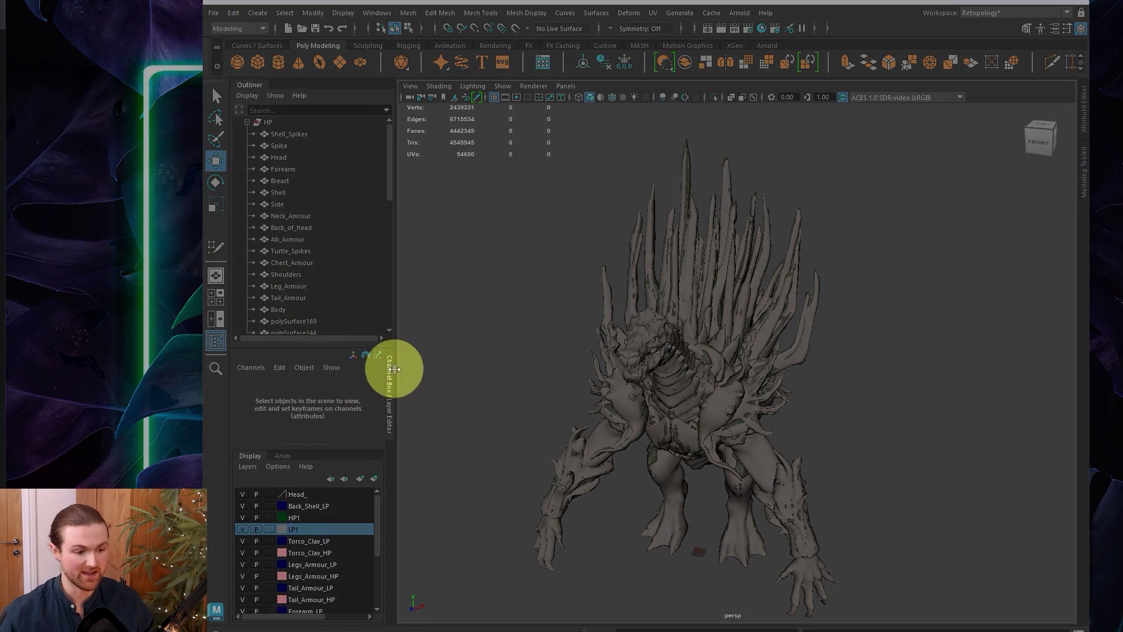
click(391, 418)
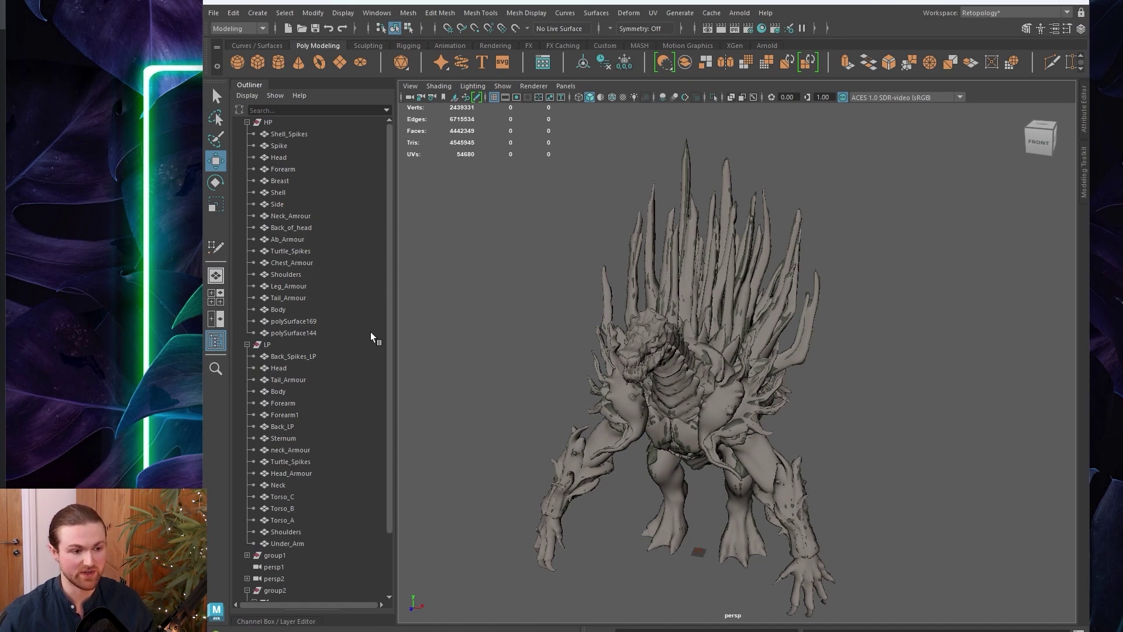
click(1026, 29)
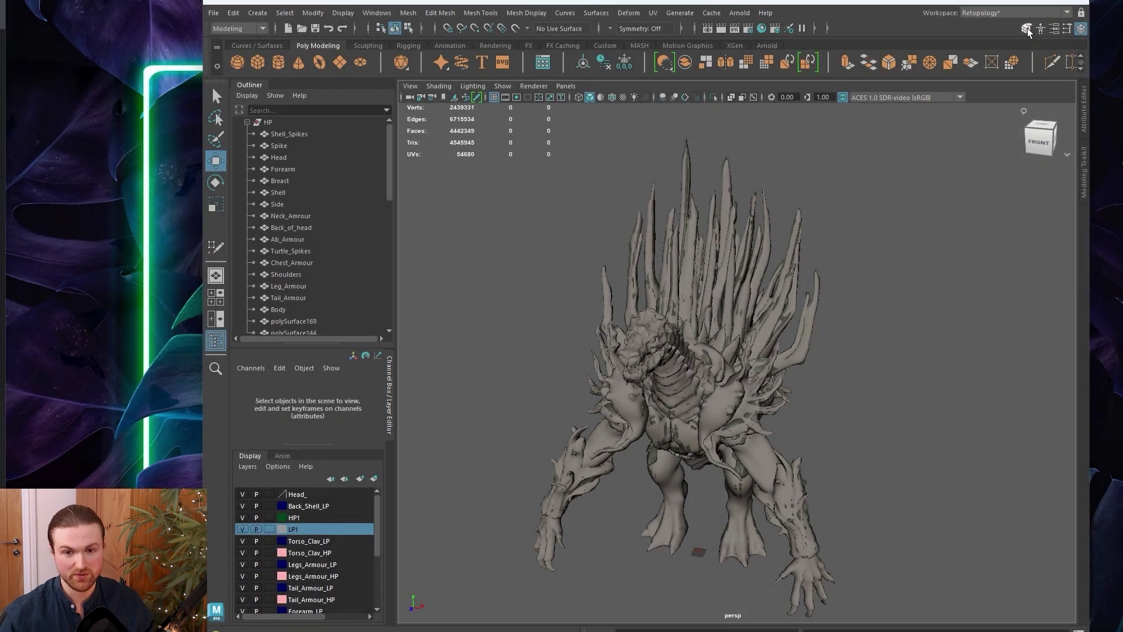
click(1027, 32)
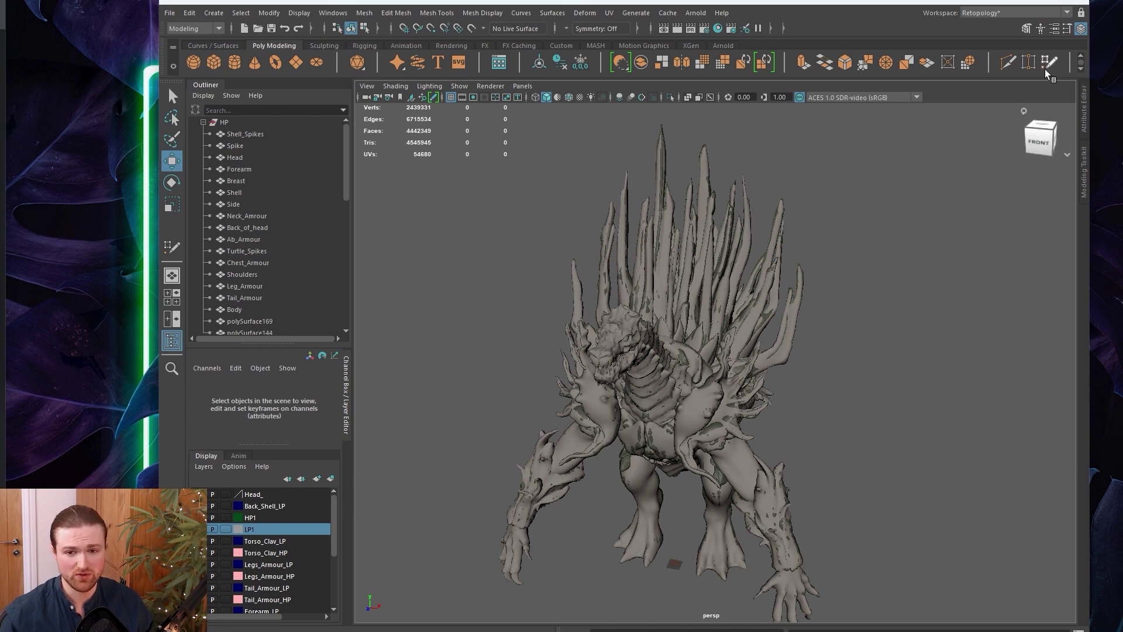
Draw retopology quads on the shoulder with Quad Draw and reshape their shared edge.
click(1047, 65)
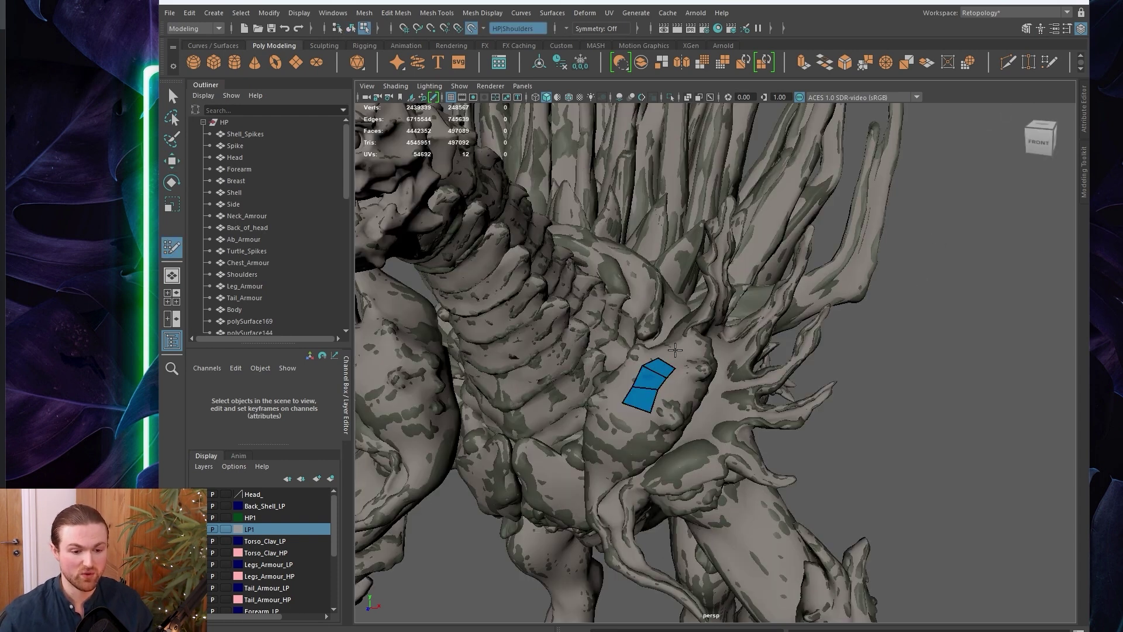
drag(655, 388, 674, 368)
key(q)
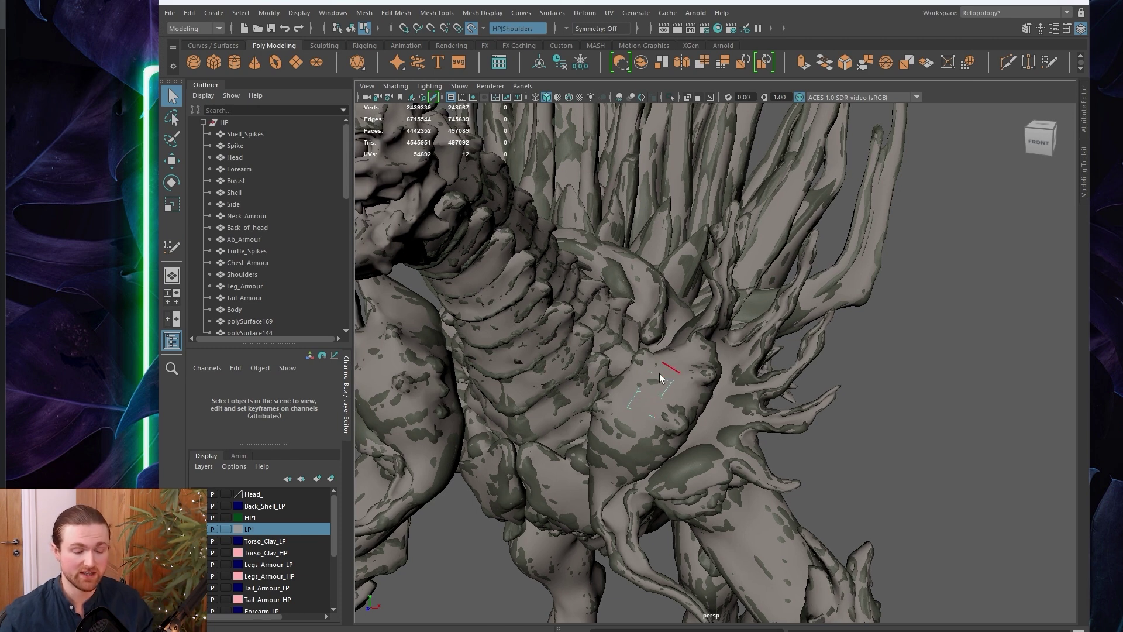
key(y)
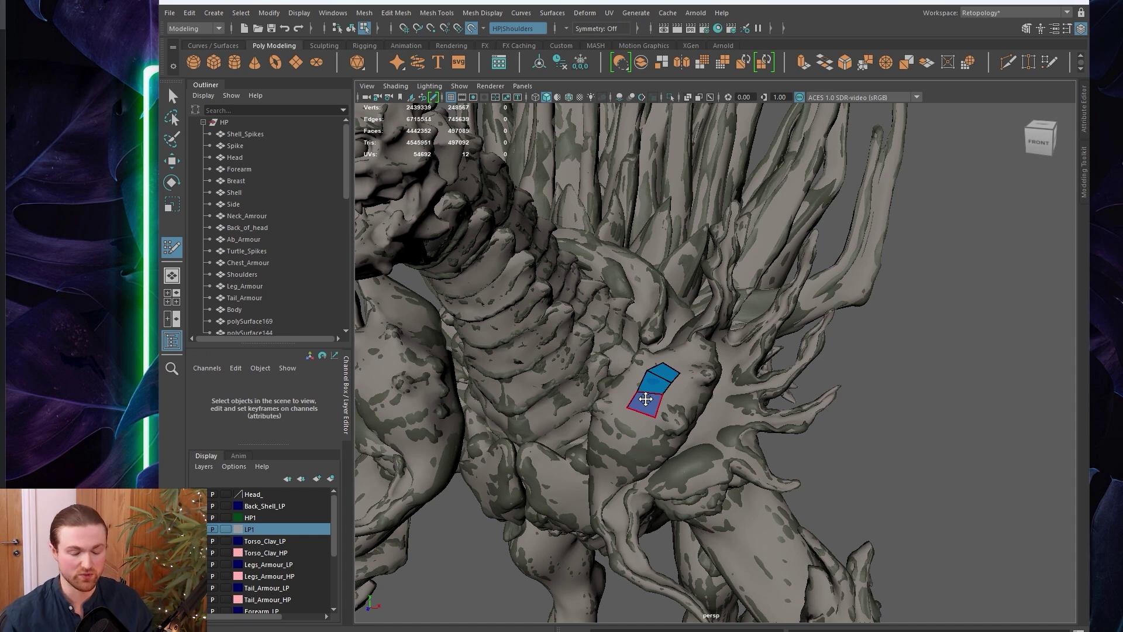
Maximise the viewport, orbit close around the shoulder quads, and exit Quad Draw.
key(ctrl+space)
alt+middle_drag(645, 399, 725, 414)
scroll(725, 413, up, 3)
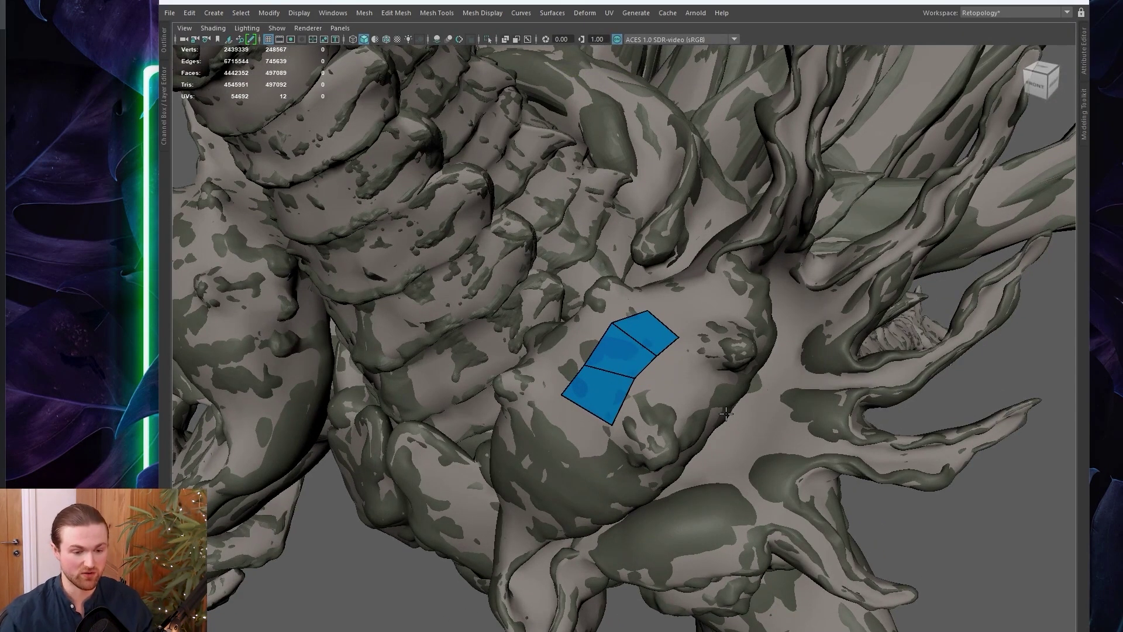
alt+drag(672, 375, 651, 383)
key(q)
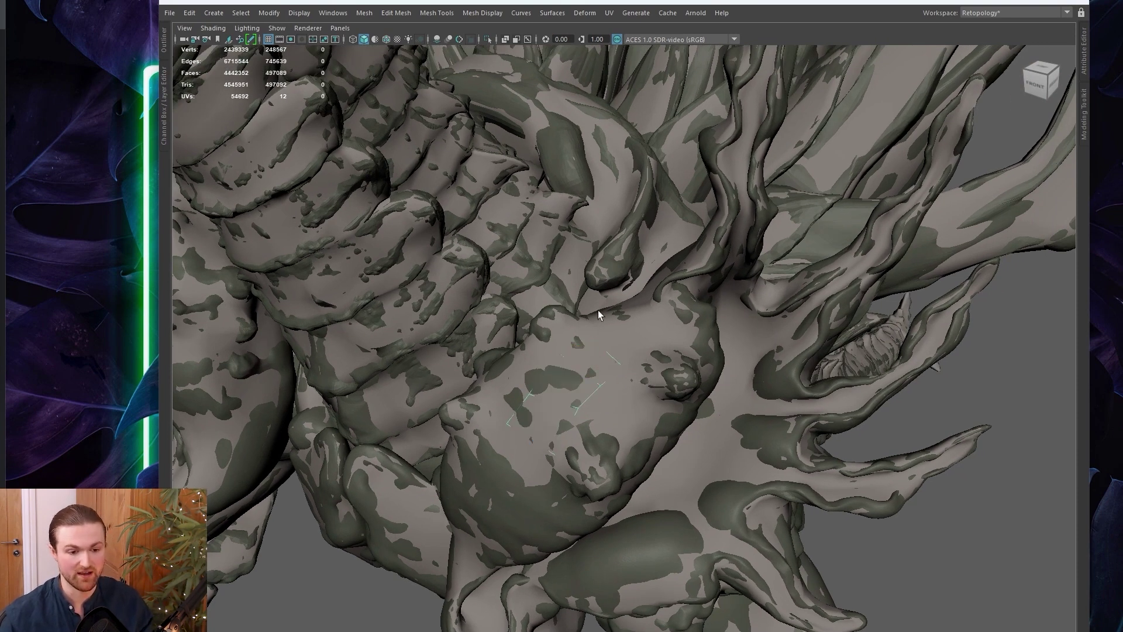
alt+drag(621, 385, 611, 391)
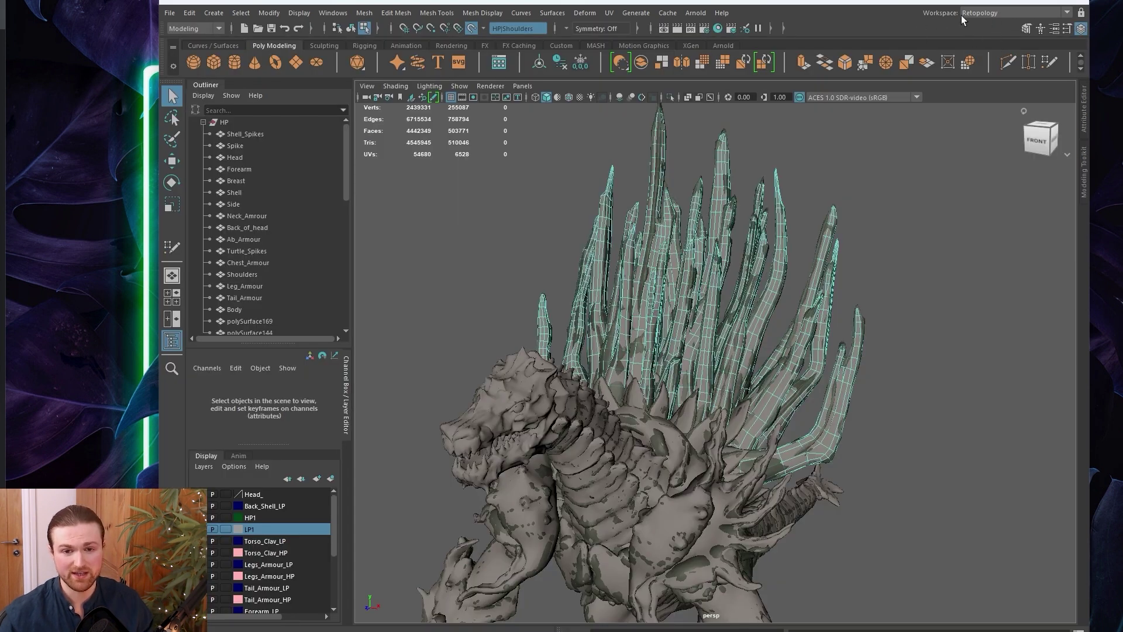
Pick General from the workspace layouts list at the top right.
click(1066, 15)
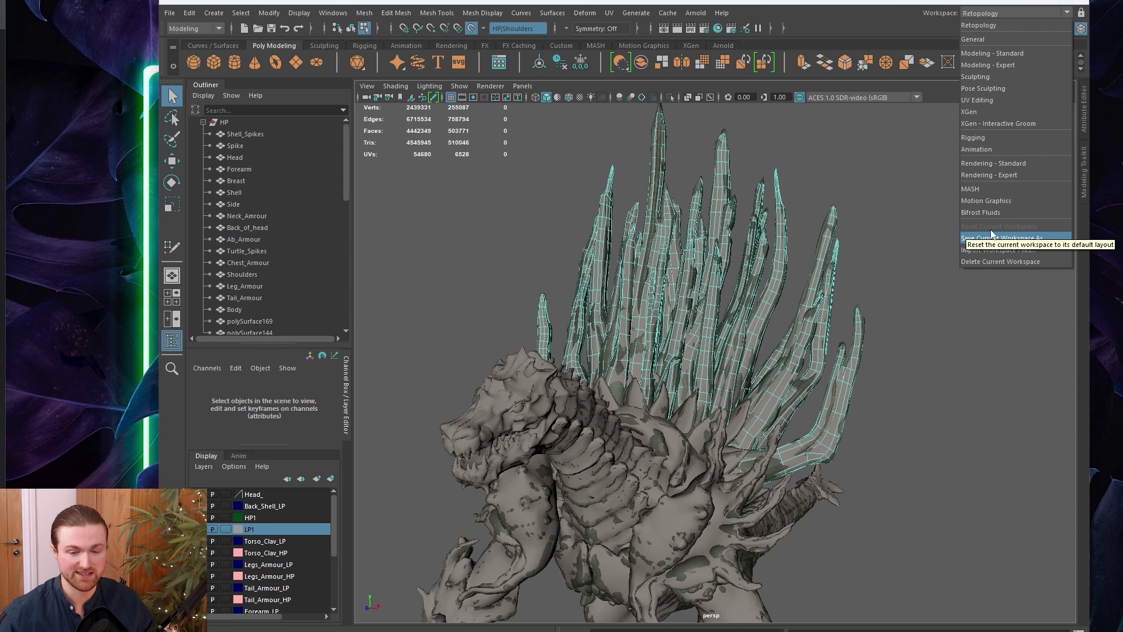
click(980, 41)
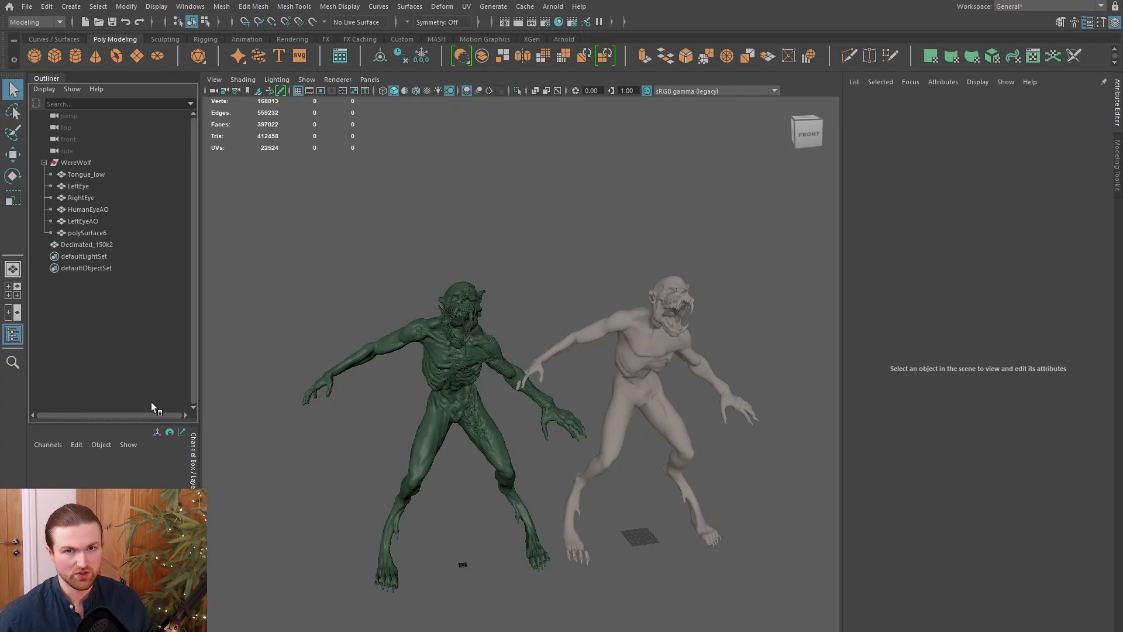
Group the persp, top, front and side cameras with Ctrl+G and name the group Scene_Cameras.
drag(131, 420, 138, 259)
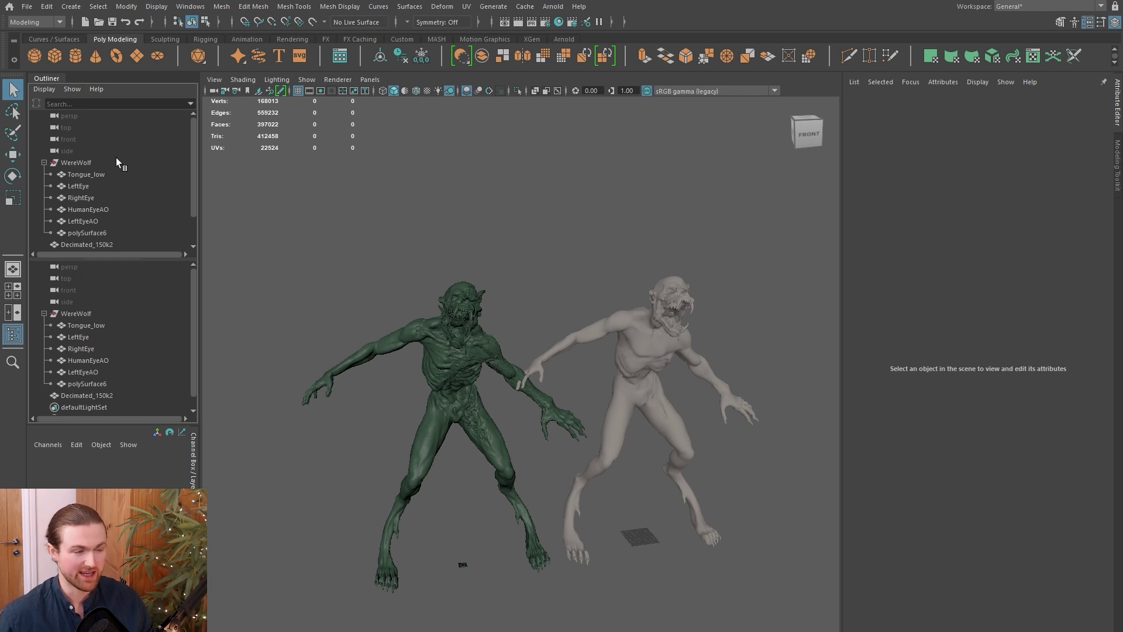
click(71, 116)
shift+click(71, 152)
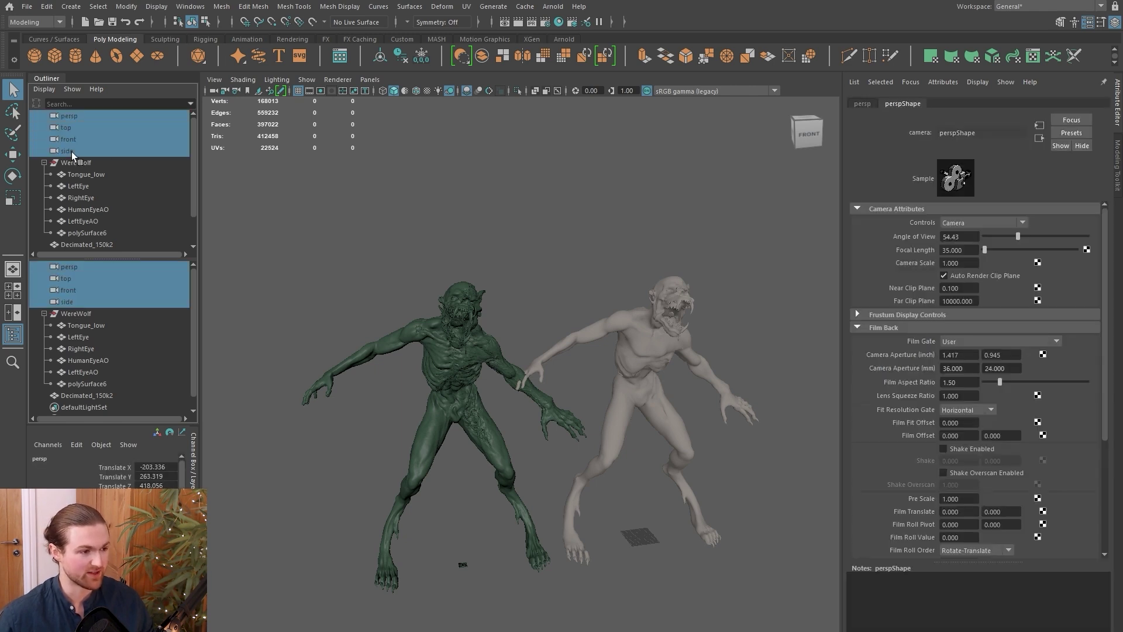
key(ctrl+g)
double_click(71, 361)
text(Scene)
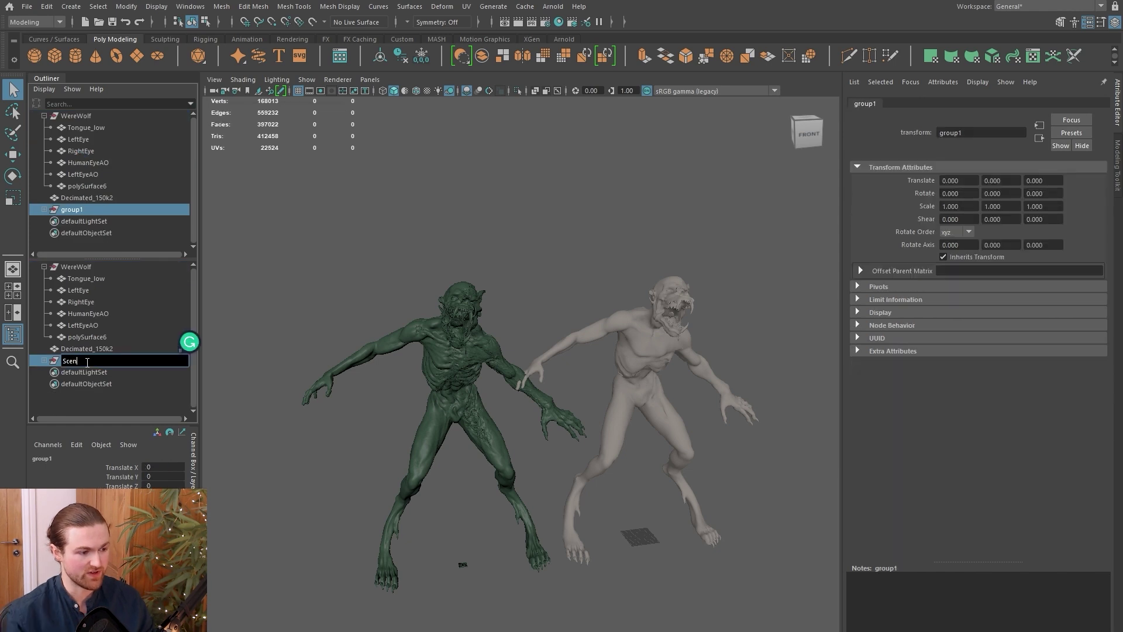
text(_Cameras)
click(83, 261)
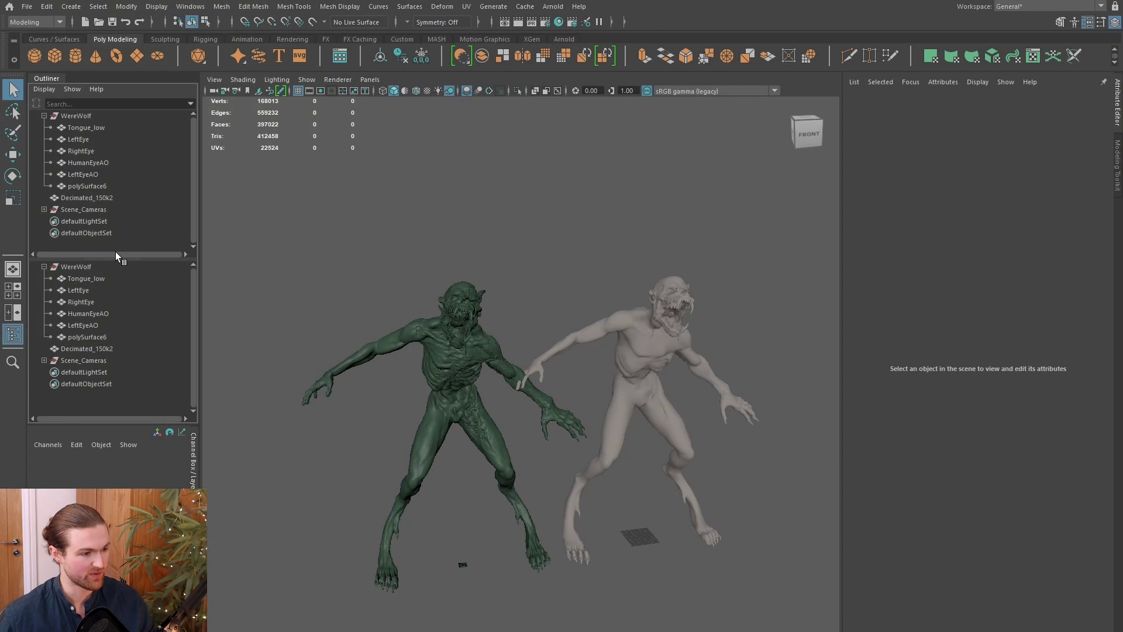
drag(120, 257, 124, 168)
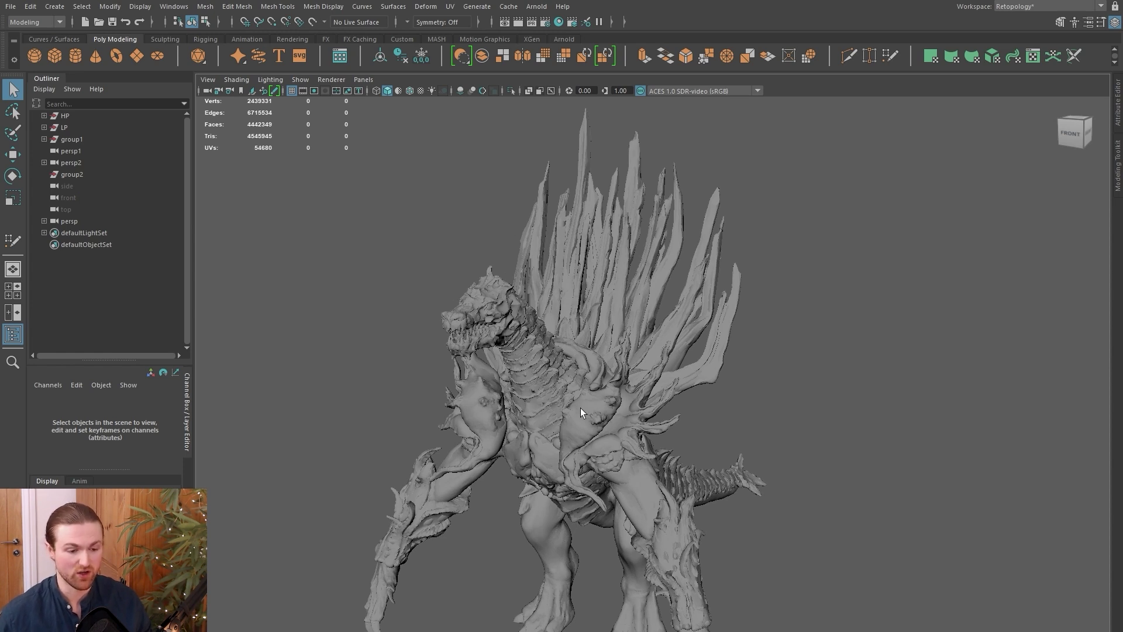
Select the HP group and isolate it with Ctrl+1 so only the high-poly creature shows.
alt+drag(585, 331, 534, 326)
scroll(625, 388, up, 5)
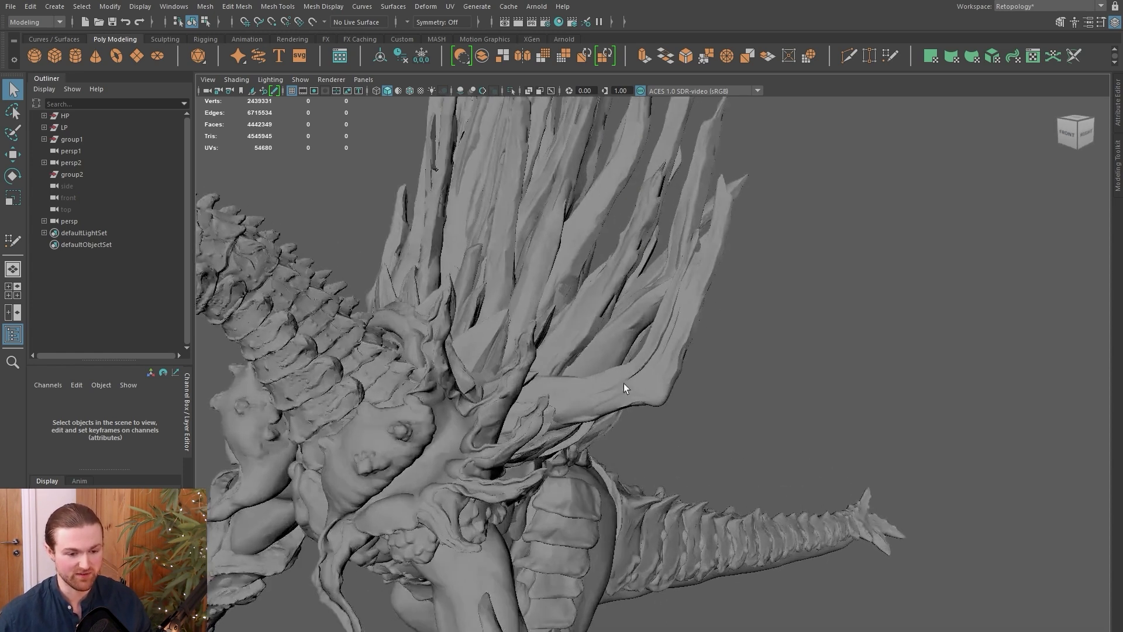
click(626, 388)
alt+middle_drag(653, 394, 666, 408)
click(513, 324)
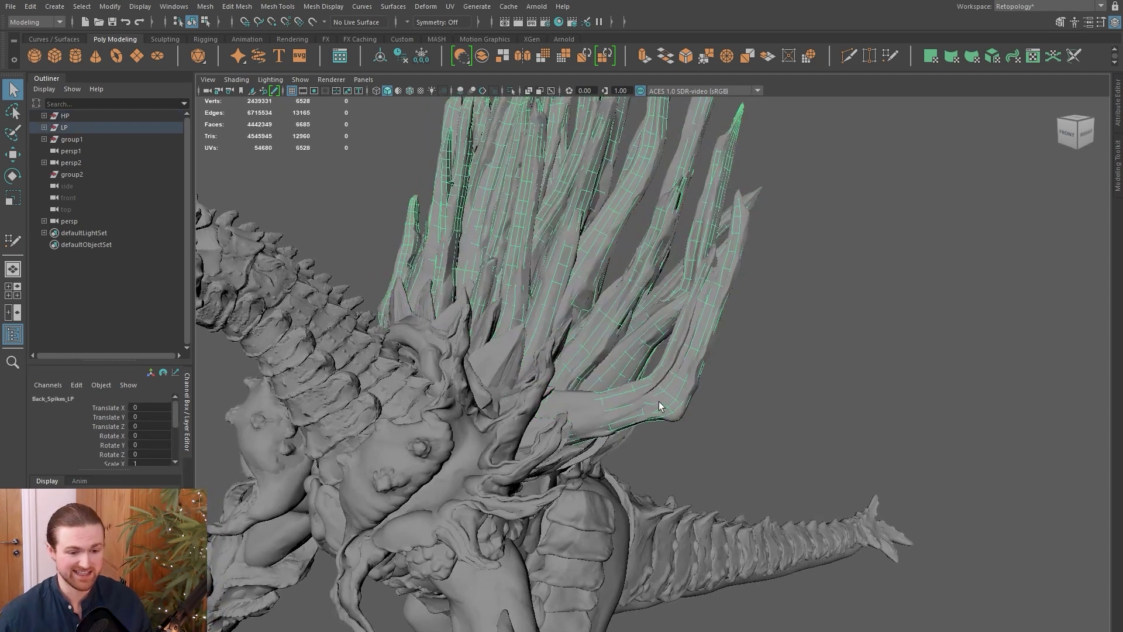
click(512, 364)
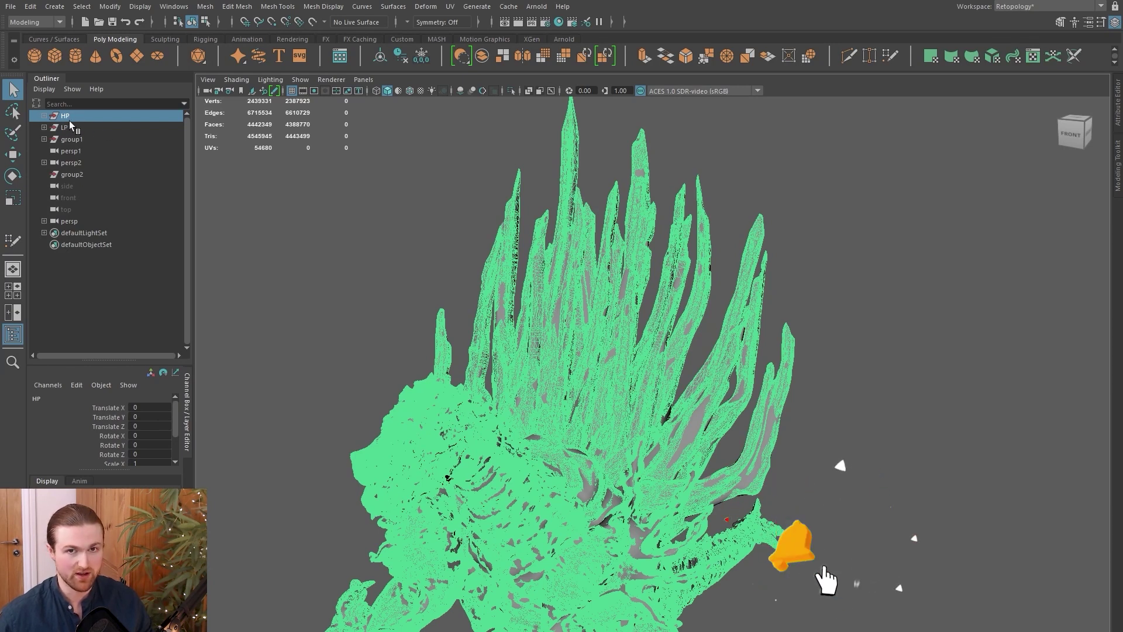
key(ctrl+1)
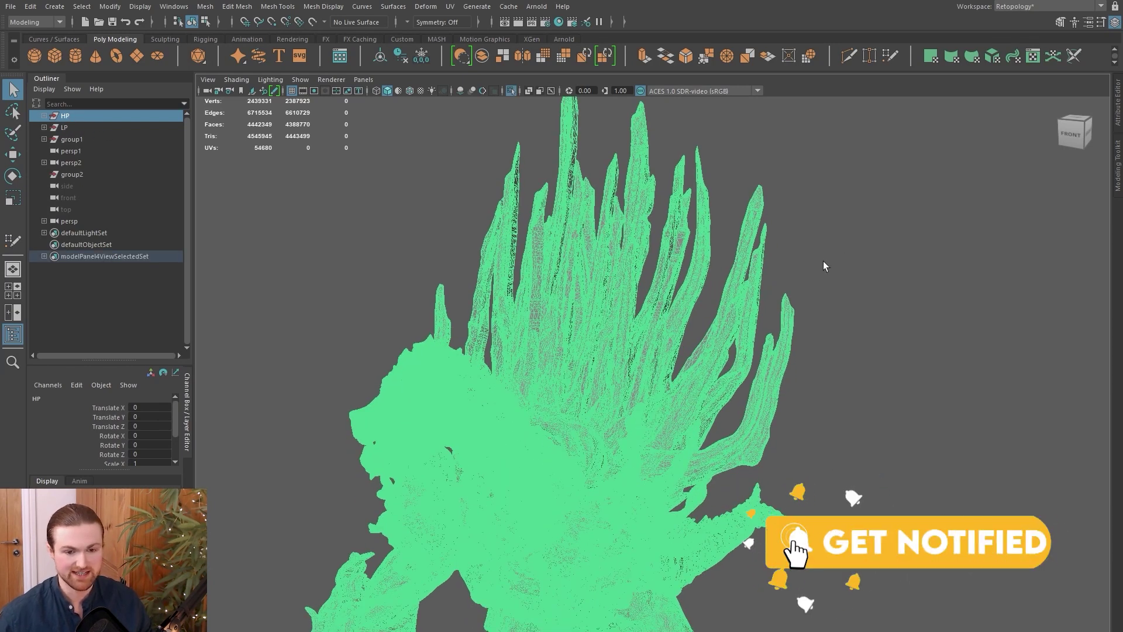
right_click(837, 259)
right_click(634, 325)
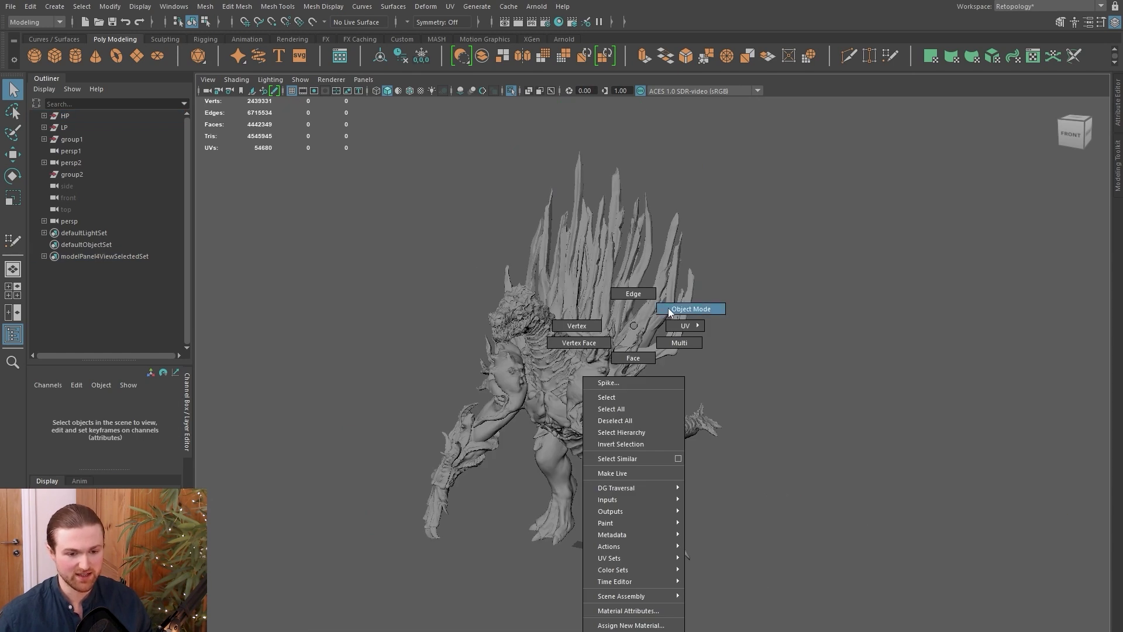
Assign a new Lambert material to the HP model.
click(574, 310)
right_click(573, 307)
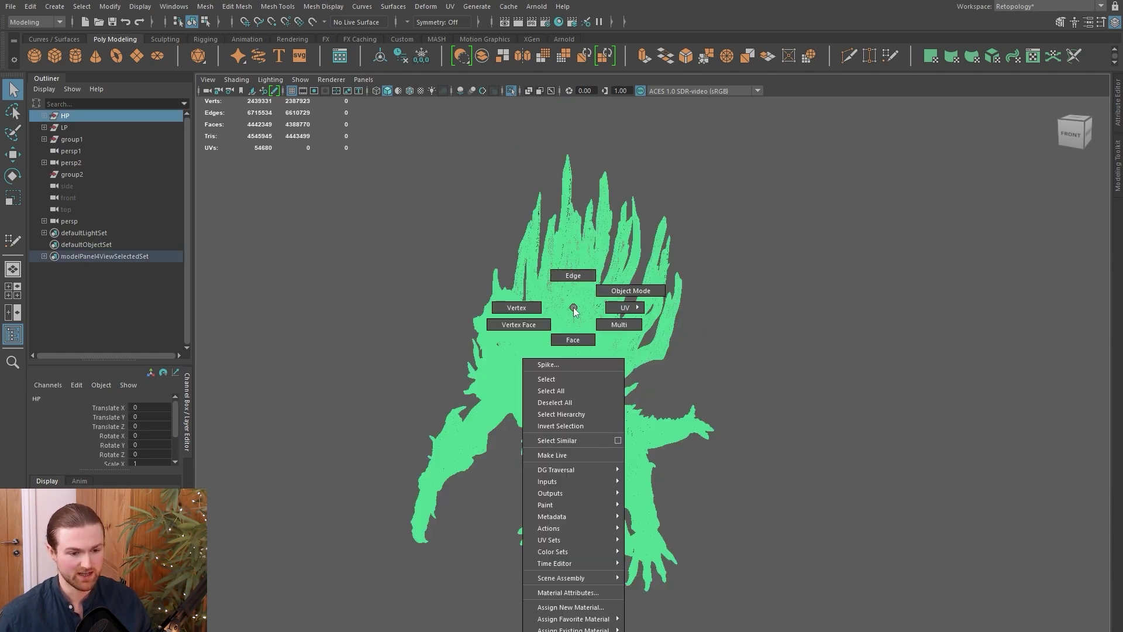
click(555, 608)
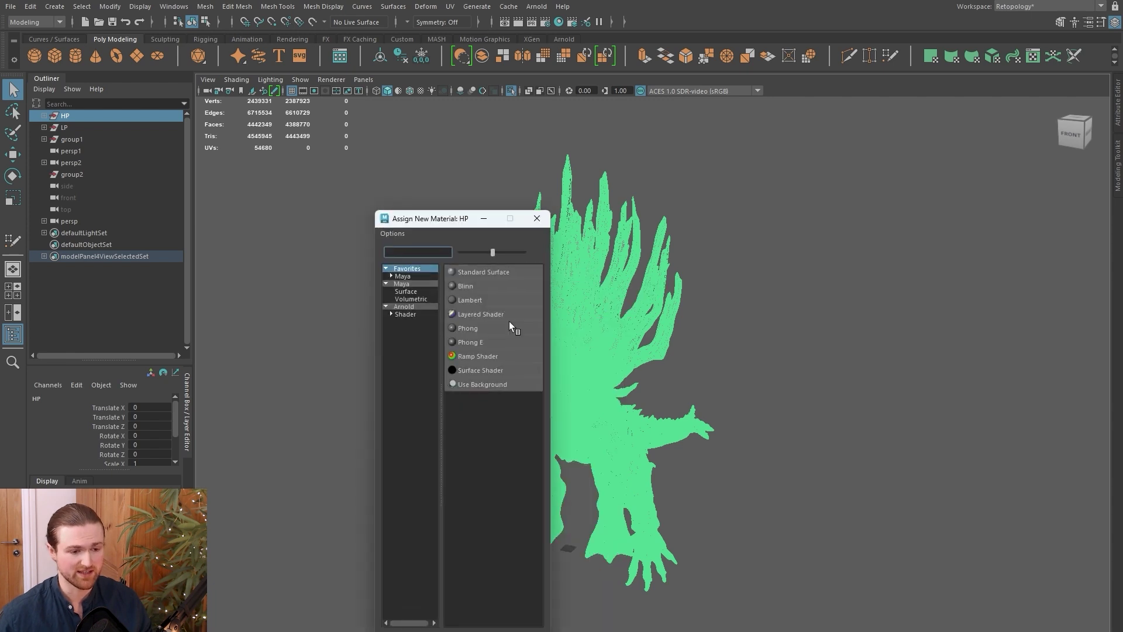
click(473, 305)
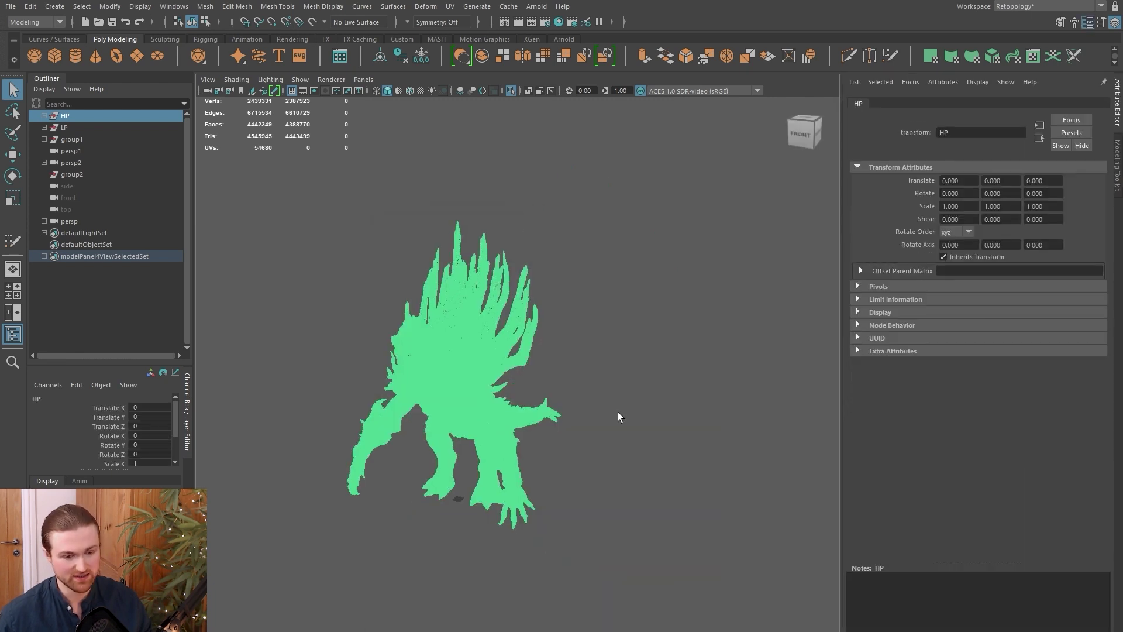
Select the HP pieces Shell_Spikes through polySurface144 and rename material lambert5 to High_Poly_M.
click(44, 115)
click(88, 127)
shift+click(86, 323)
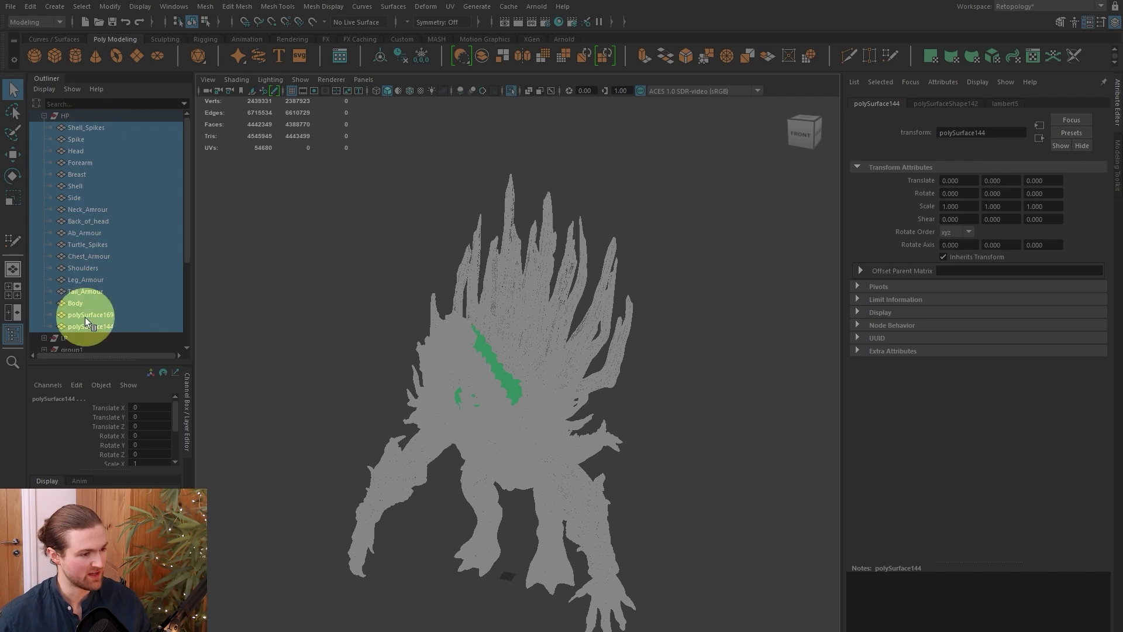
click(1007, 105)
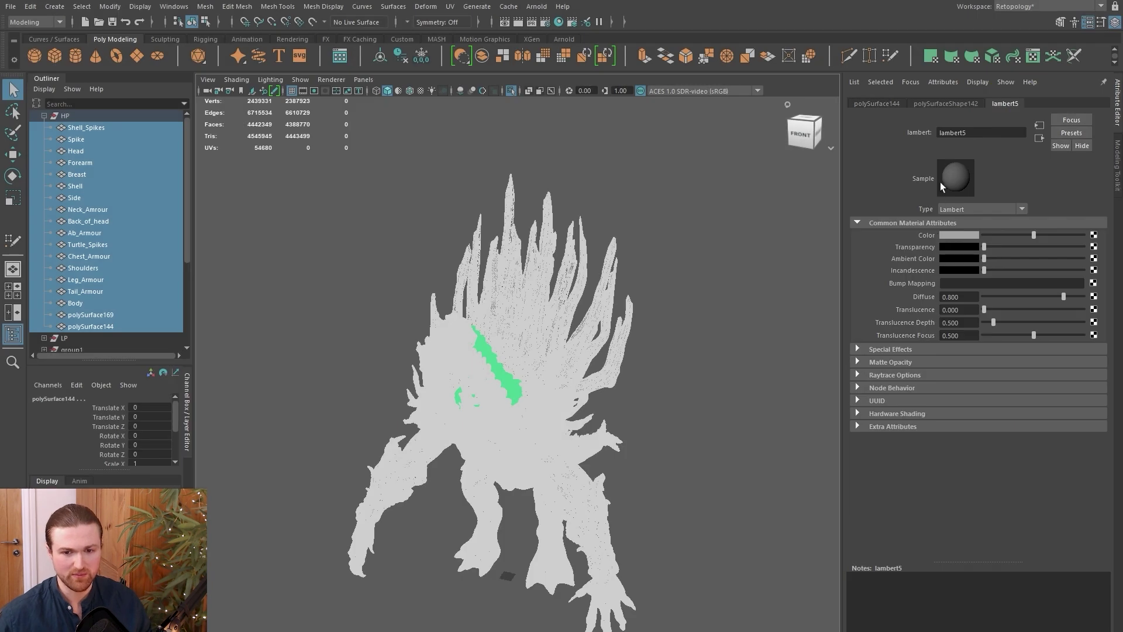
double_click(965, 132)
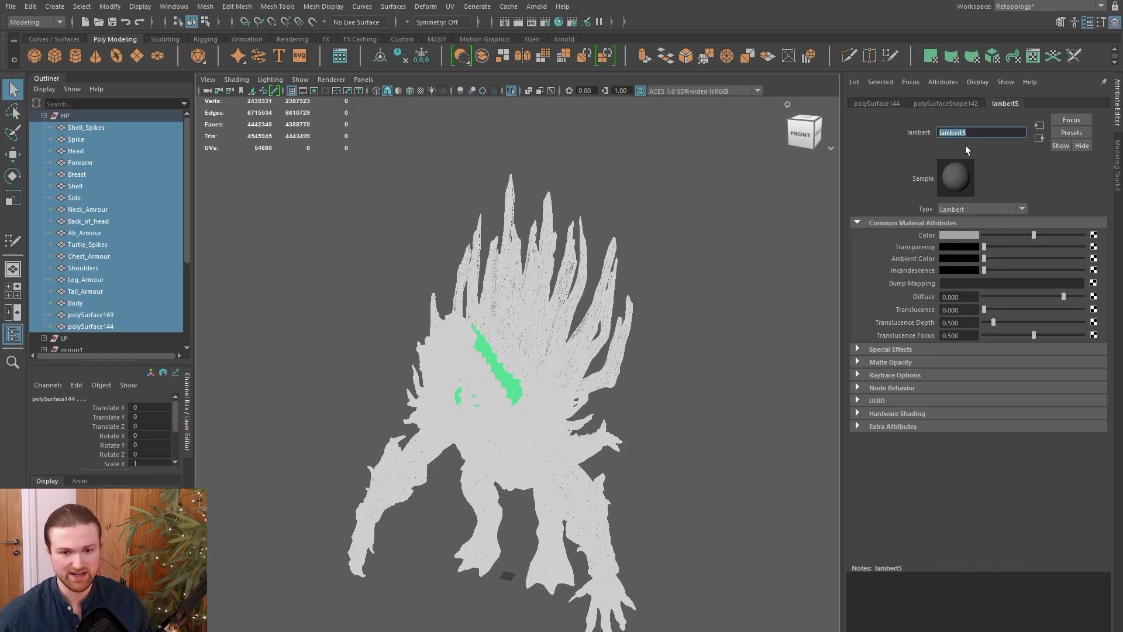
text(High_Poly_M)
key(Return)
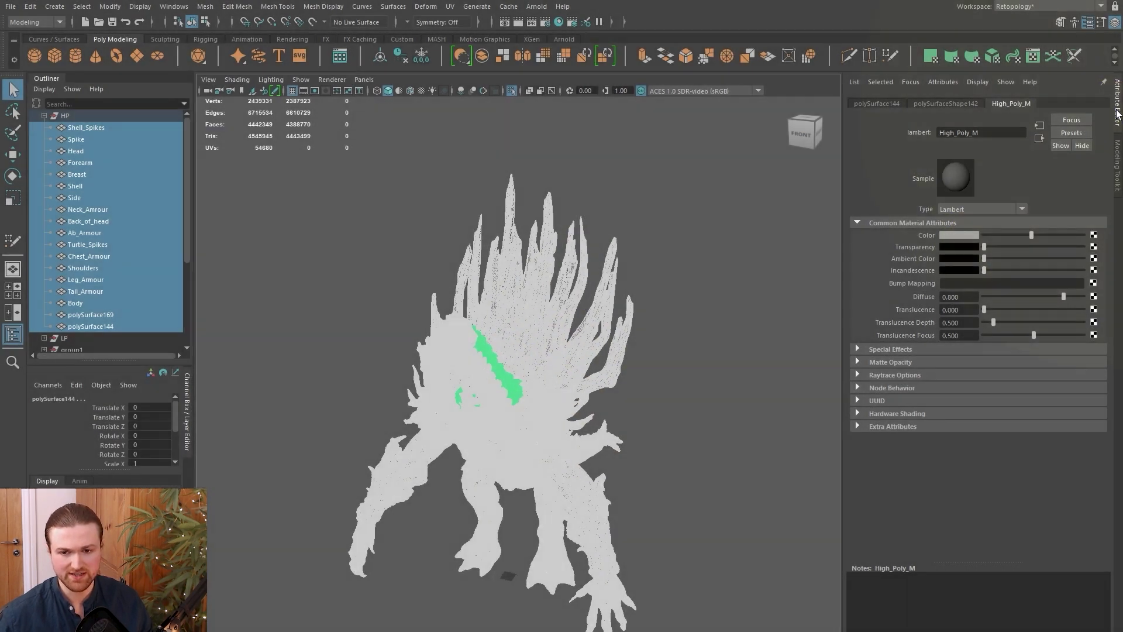
Hide the attribute panel, open the Hypershade and select the High_Poly_M material.
click(1117, 114)
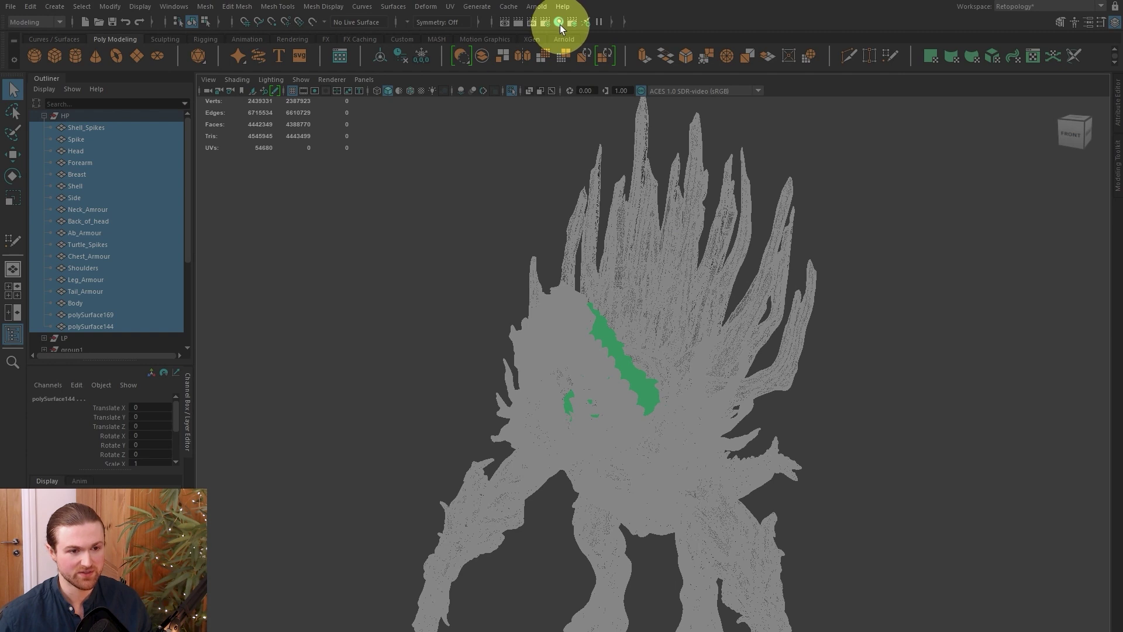
click(559, 23)
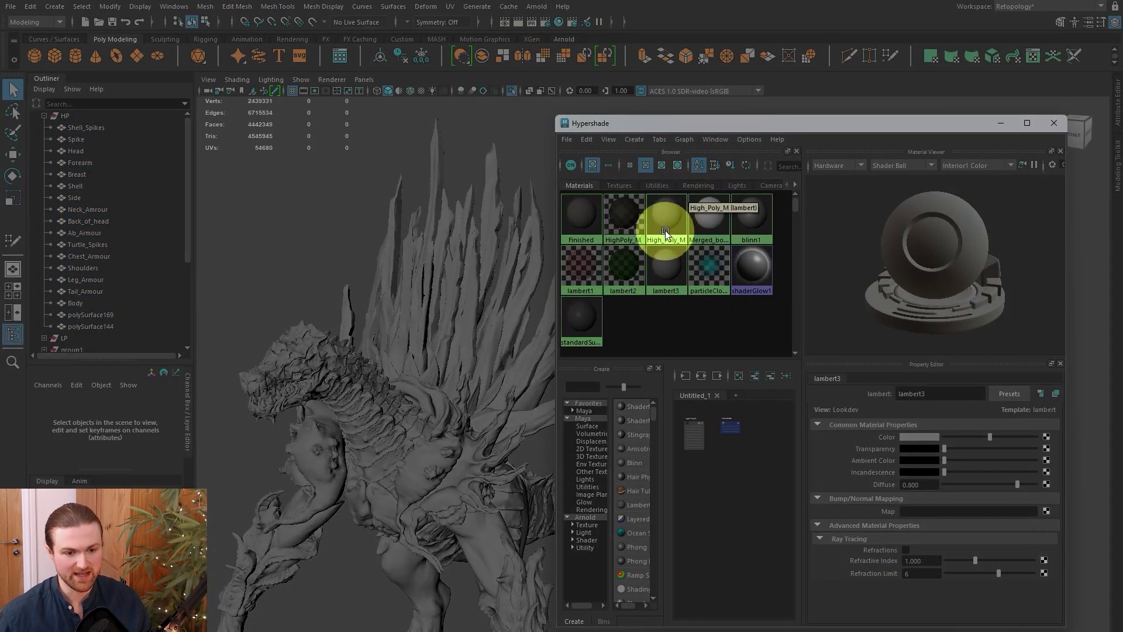
click(665, 231)
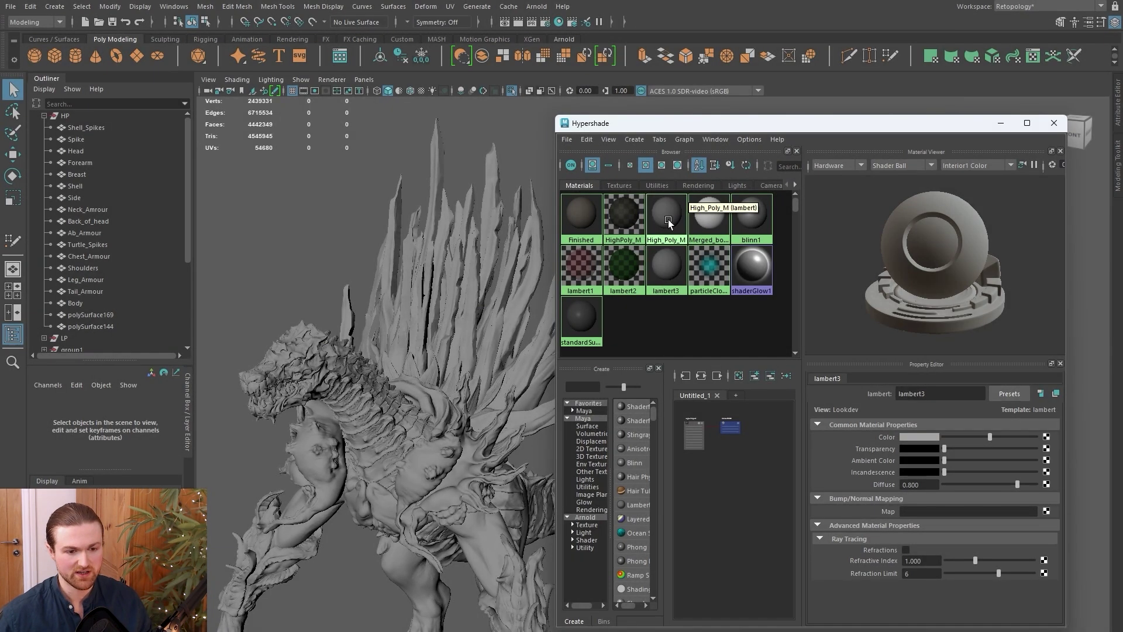
click(668, 223)
click(598, 210)
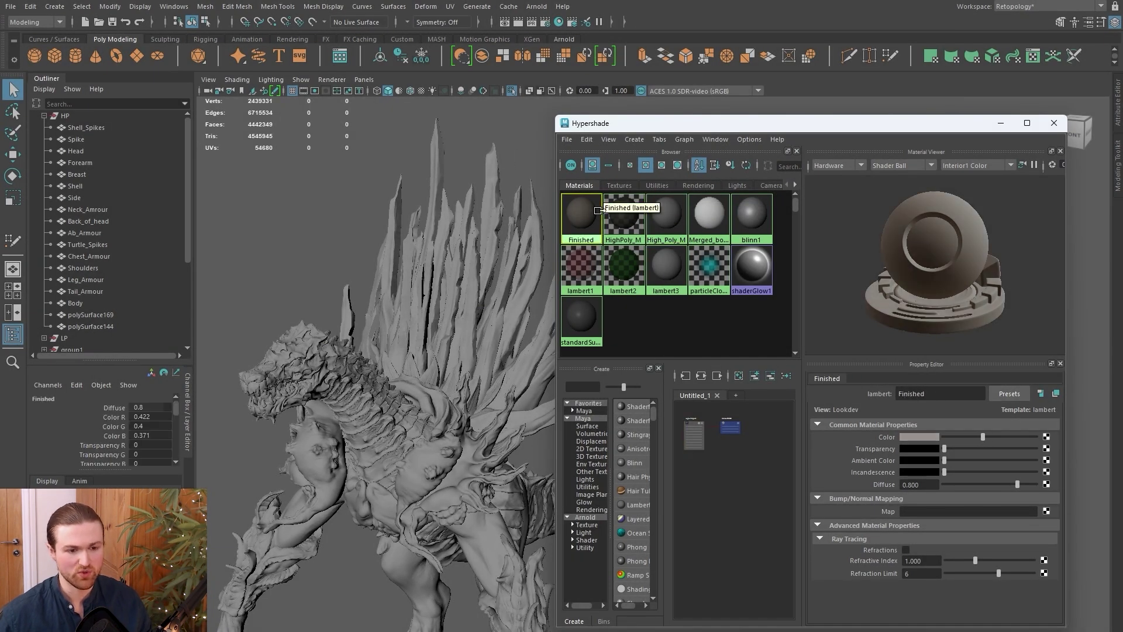
click(90, 210)
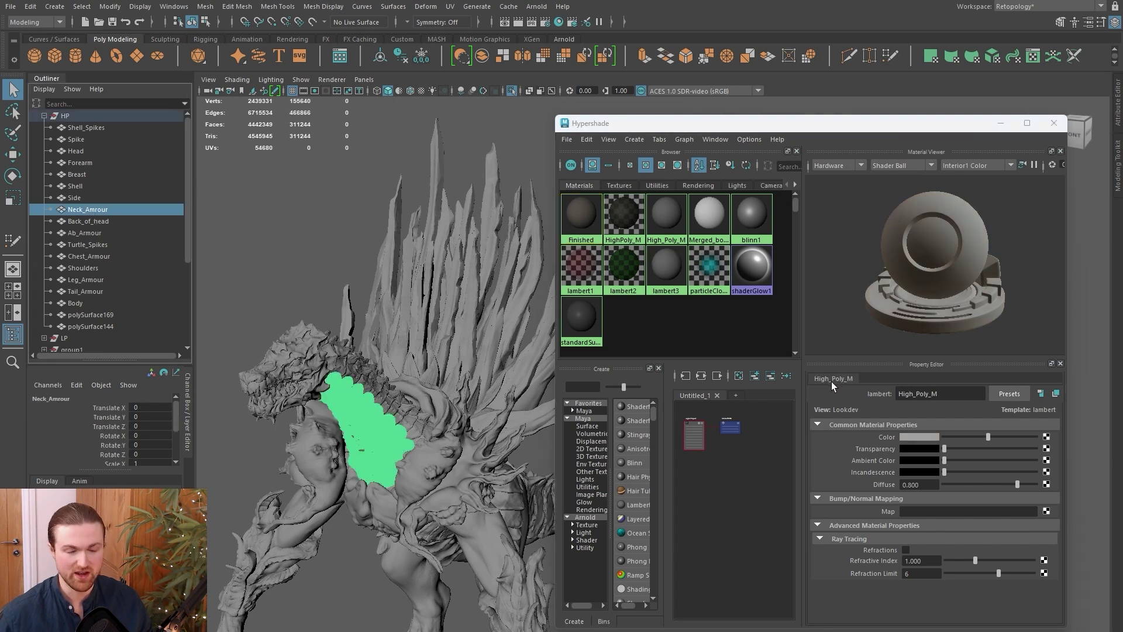
Try green, olive and blue on High_Poly_M's colour, revert it to grey, then select all high-poly pieces.
click(914, 436)
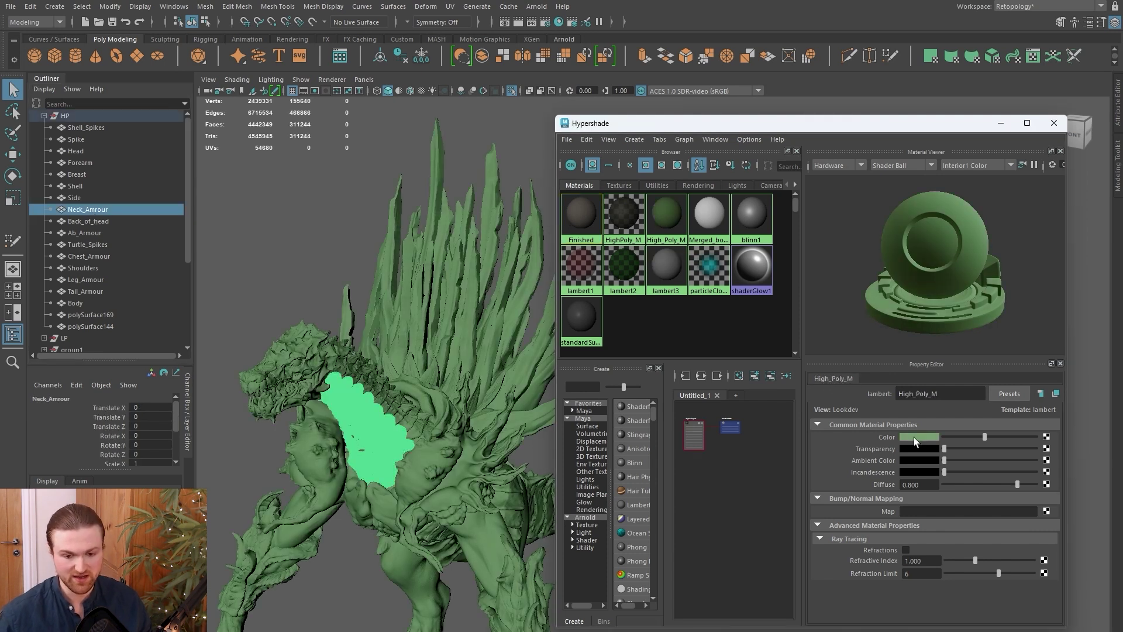
click(914, 436)
drag(882, 469, 875, 468)
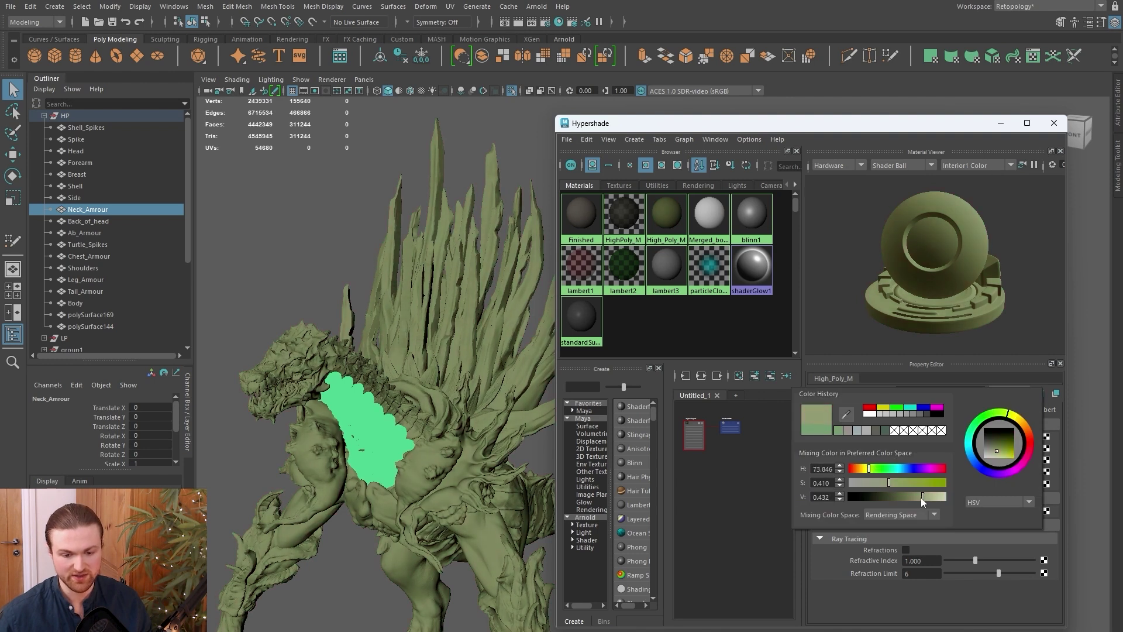
drag(922, 497, 930, 497)
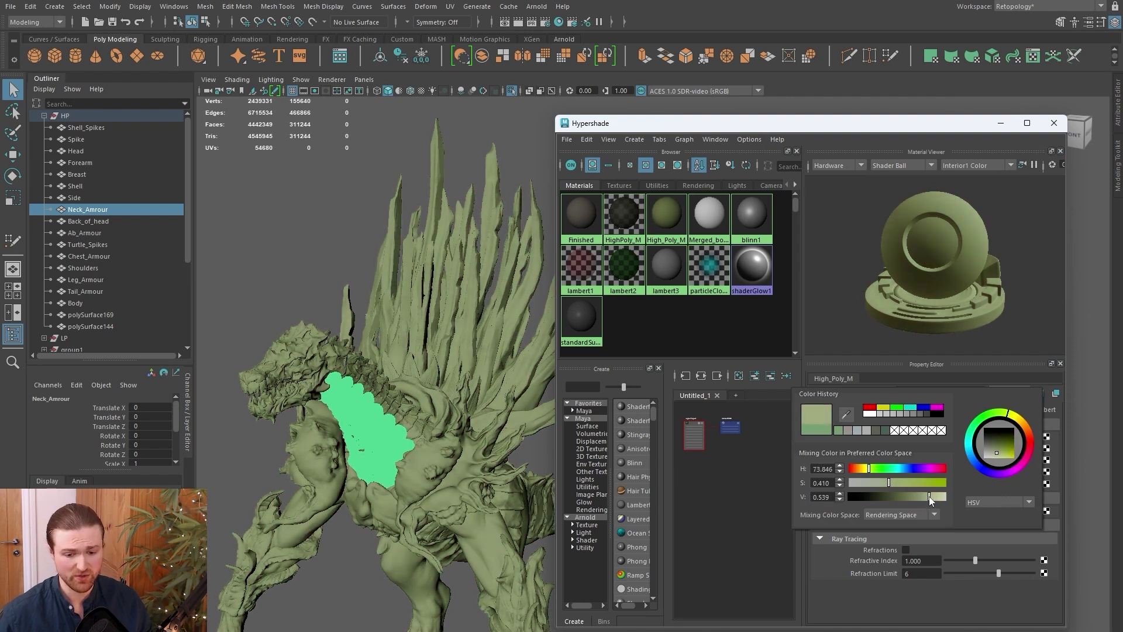
click(907, 468)
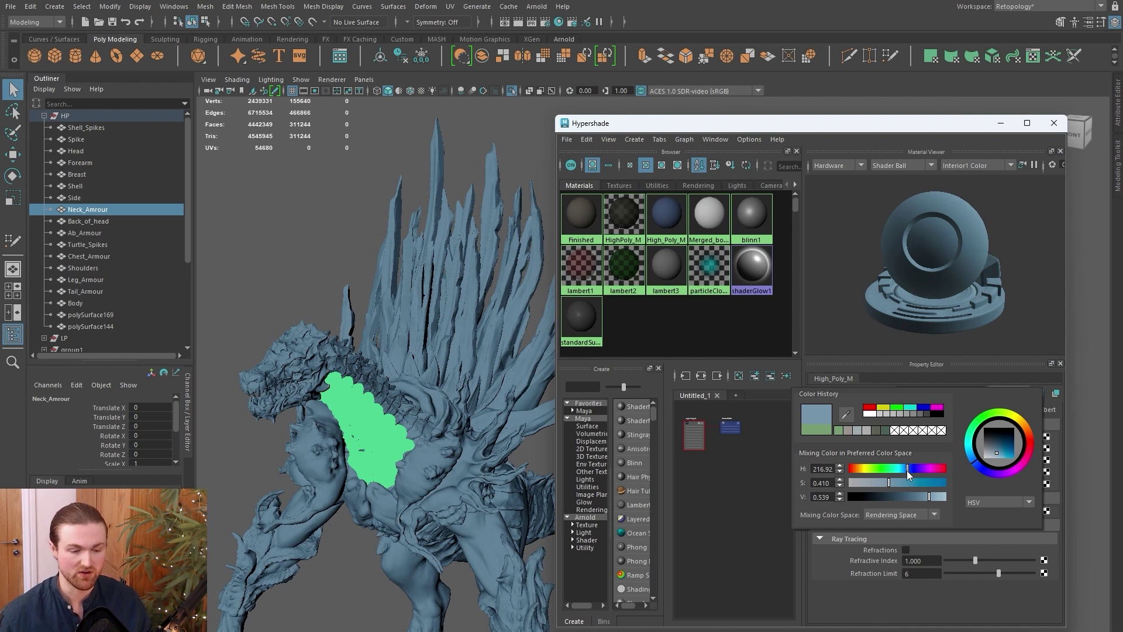
key(Escape)
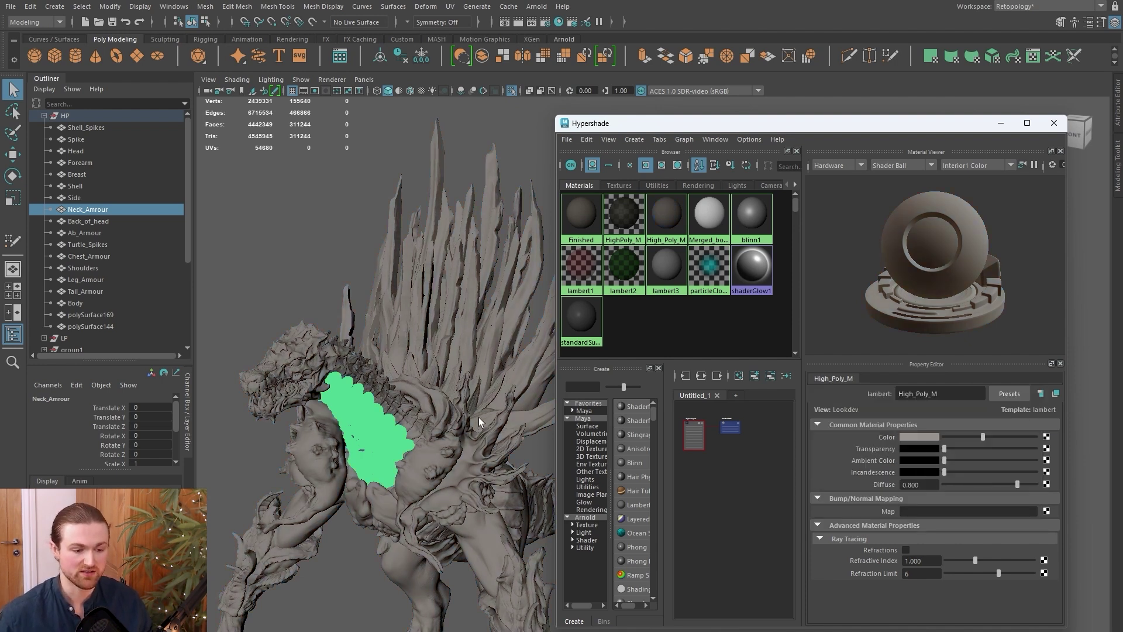
click(912, 439)
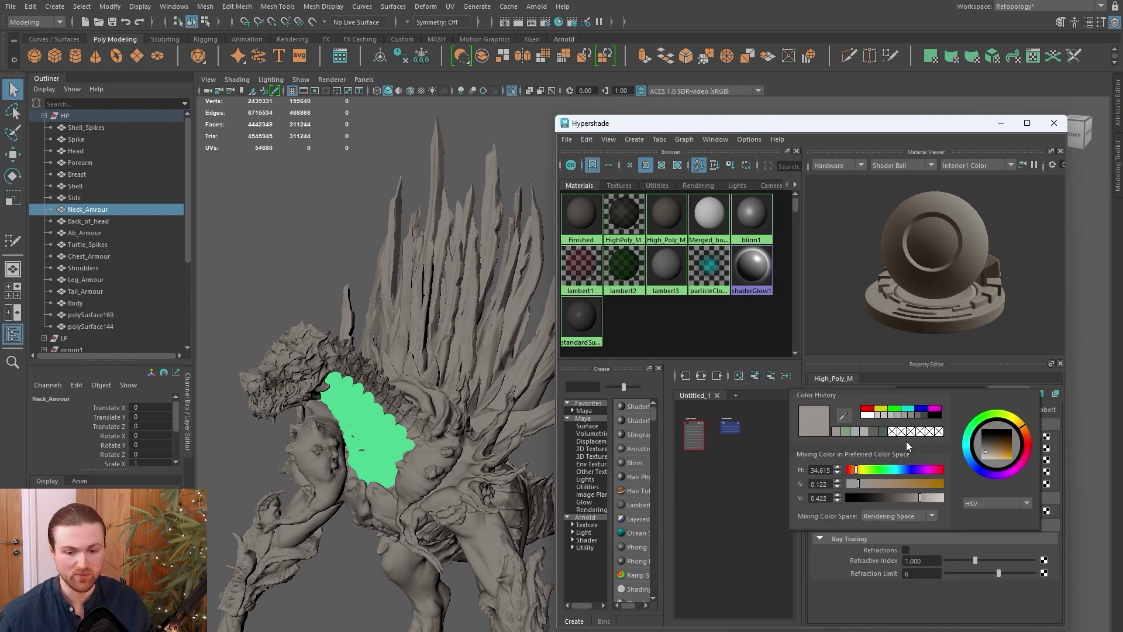
drag(550, 444, 353, 275)
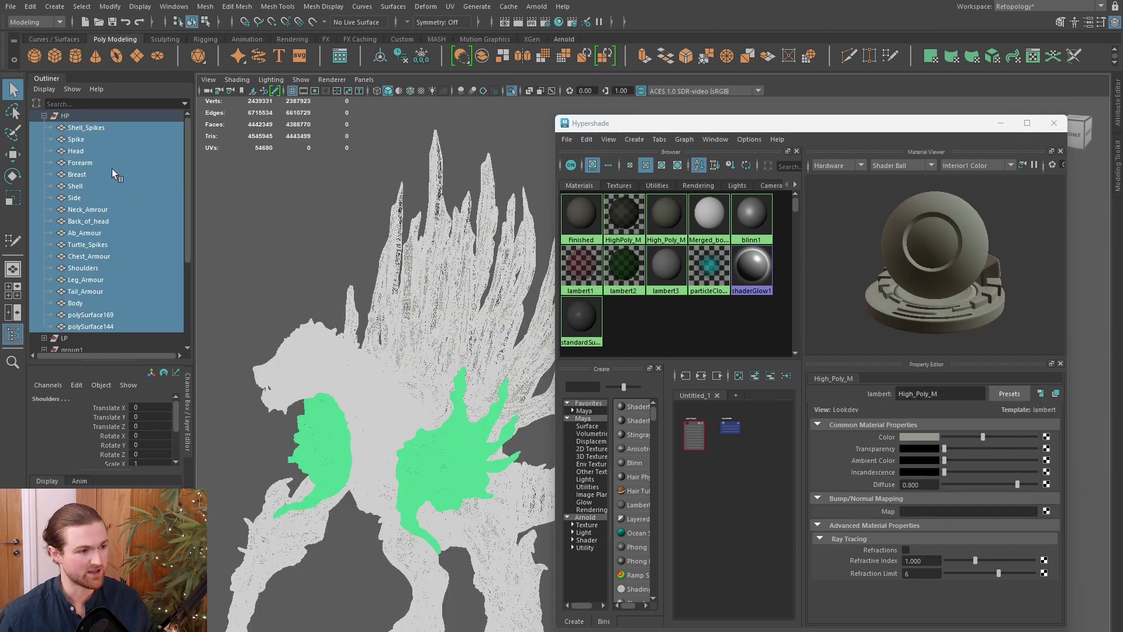
Assign HighPoly_M to the selected high-poly pieces, lower its specular colour and set transparency near zero.
right_click(627, 226)
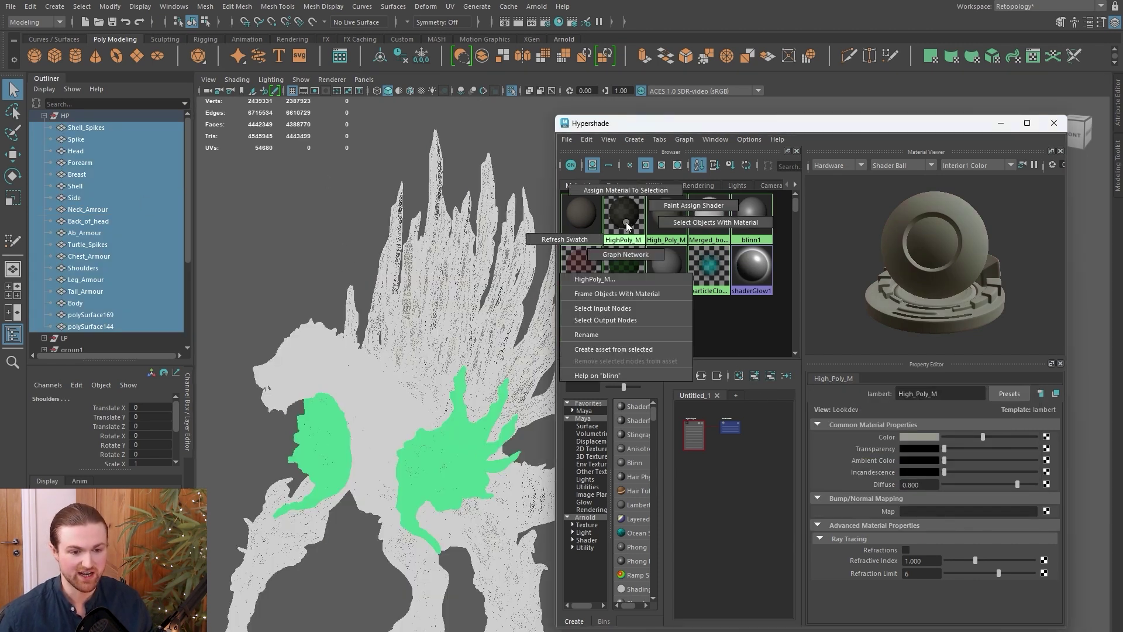
click(626, 192)
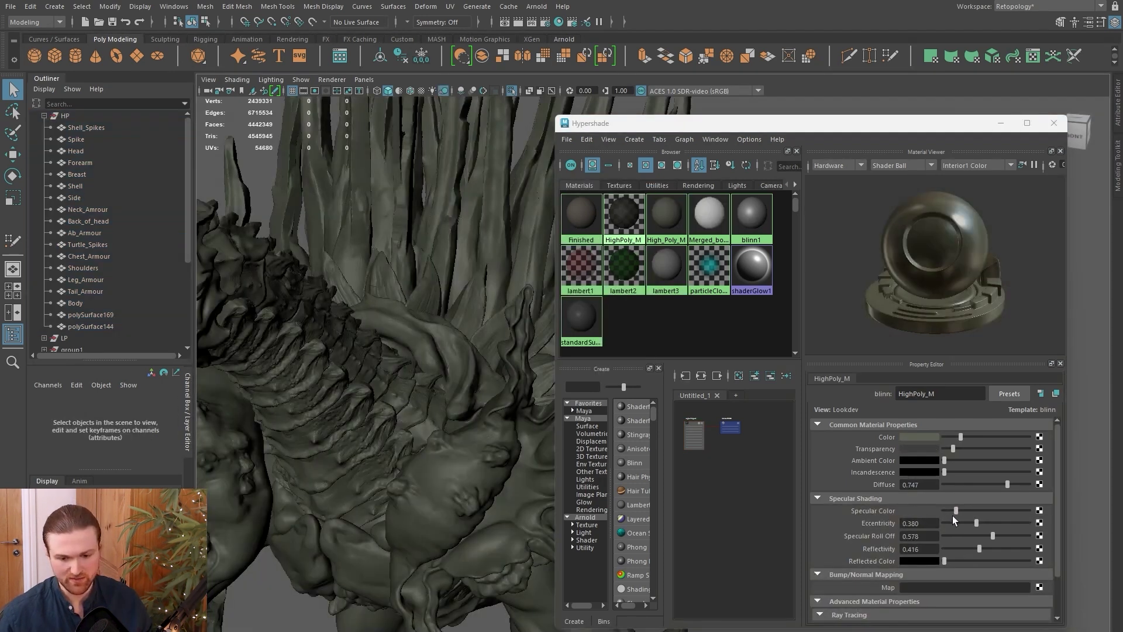
drag(955, 511, 955, 511)
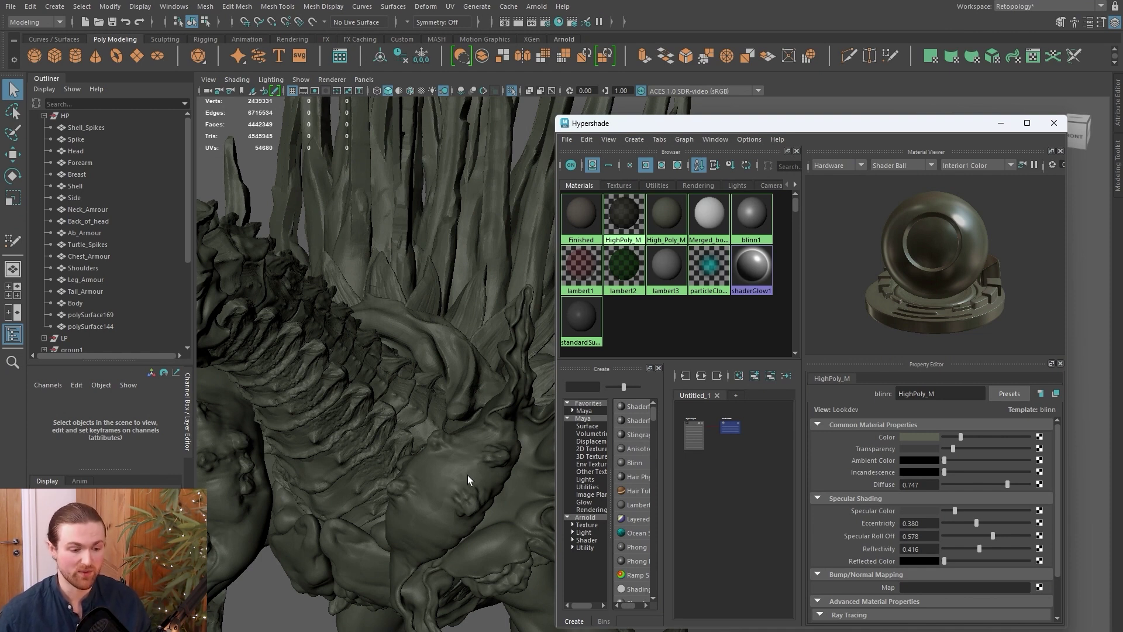
drag(953, 448, 914, 455)
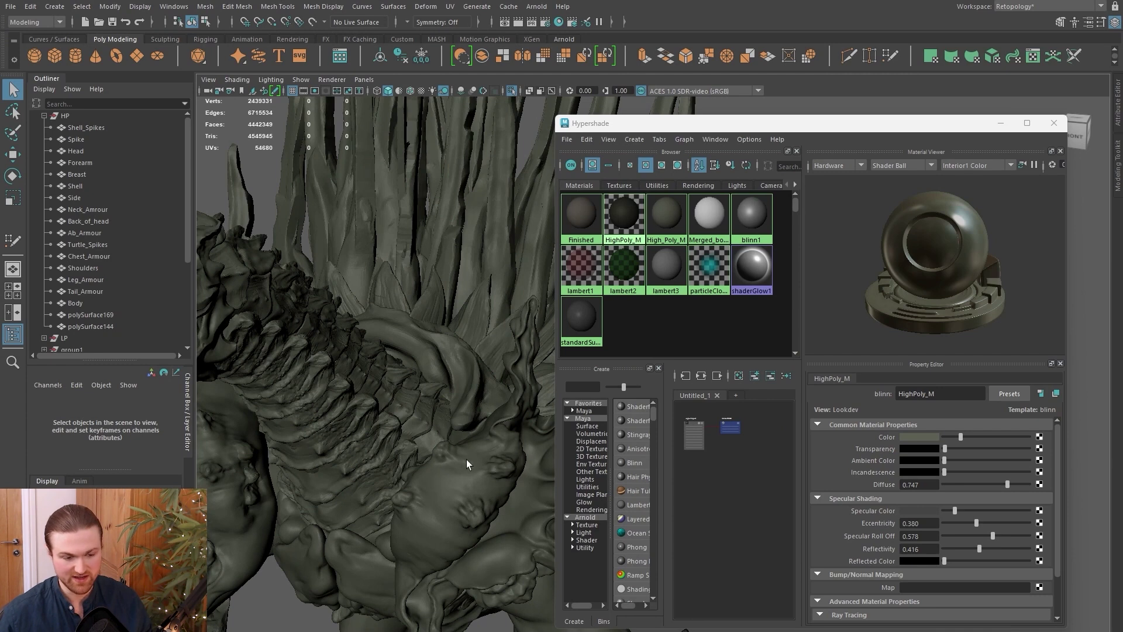
alt+drag(467, 463, 456, 436)
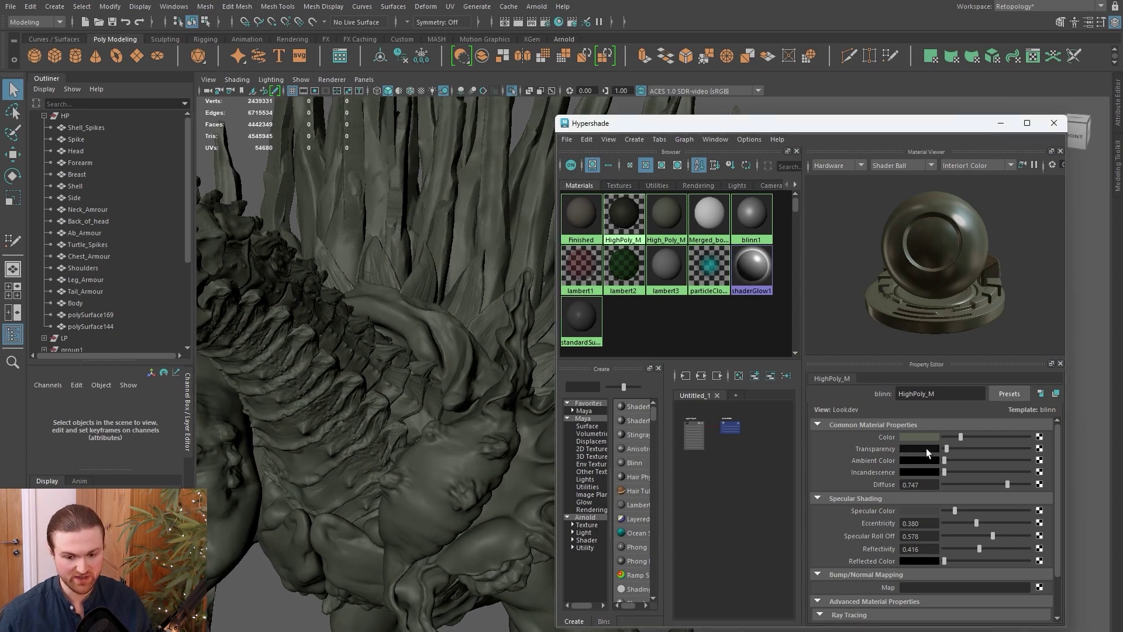
click(926, 448)
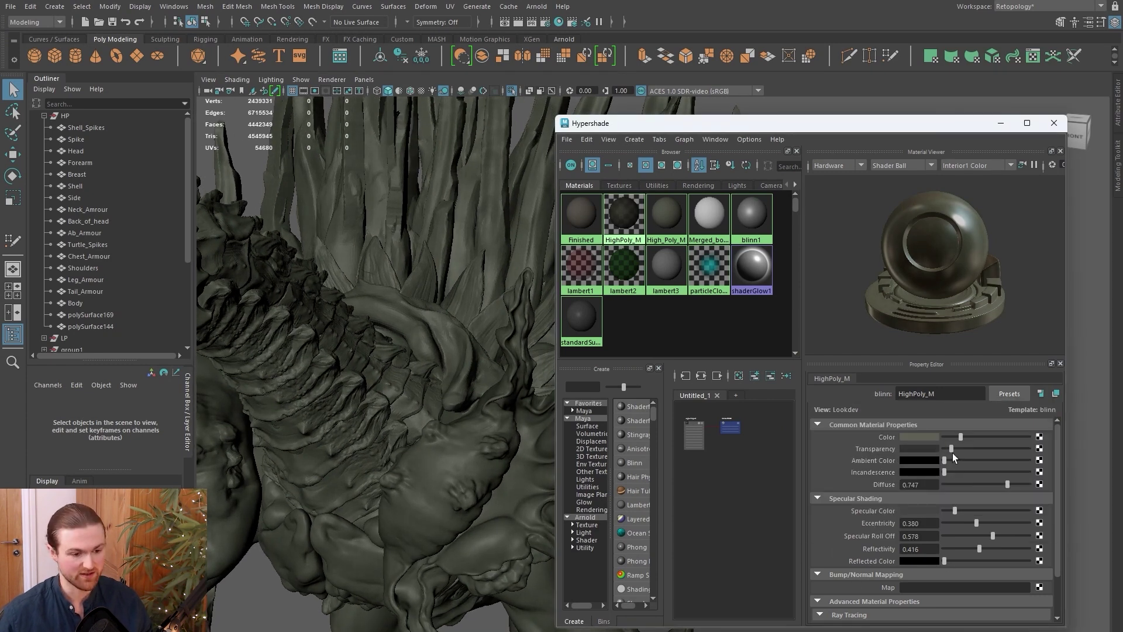
drag(952, 453, 950, 454)
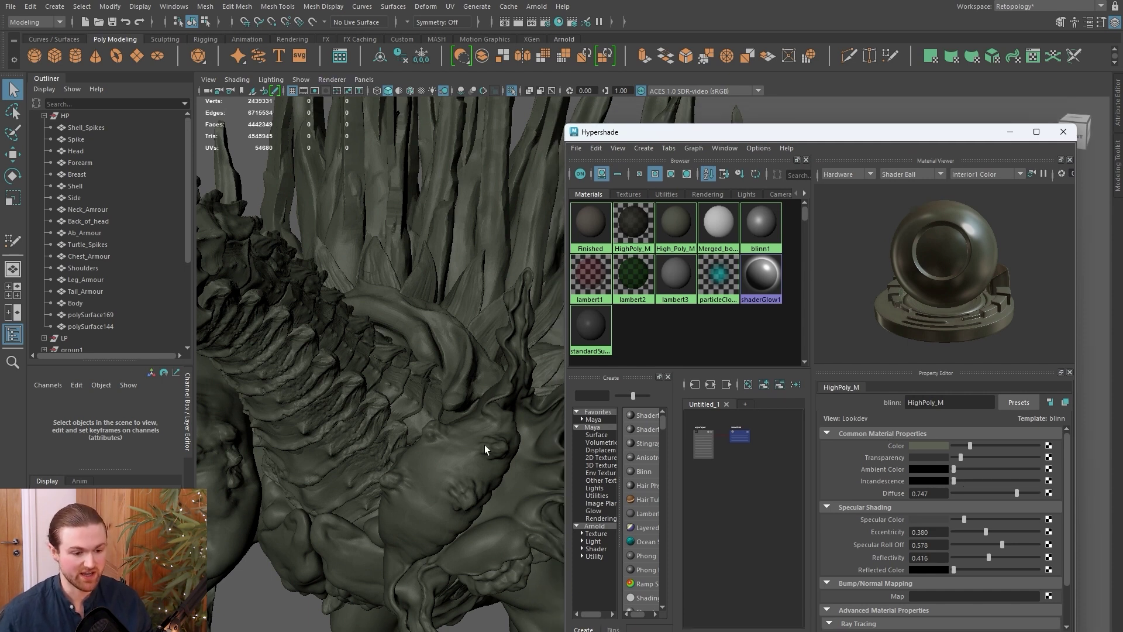
In the Viewport 2.0 settings, set the transparency algorithm to Depth Peeling.
click(339, 85)
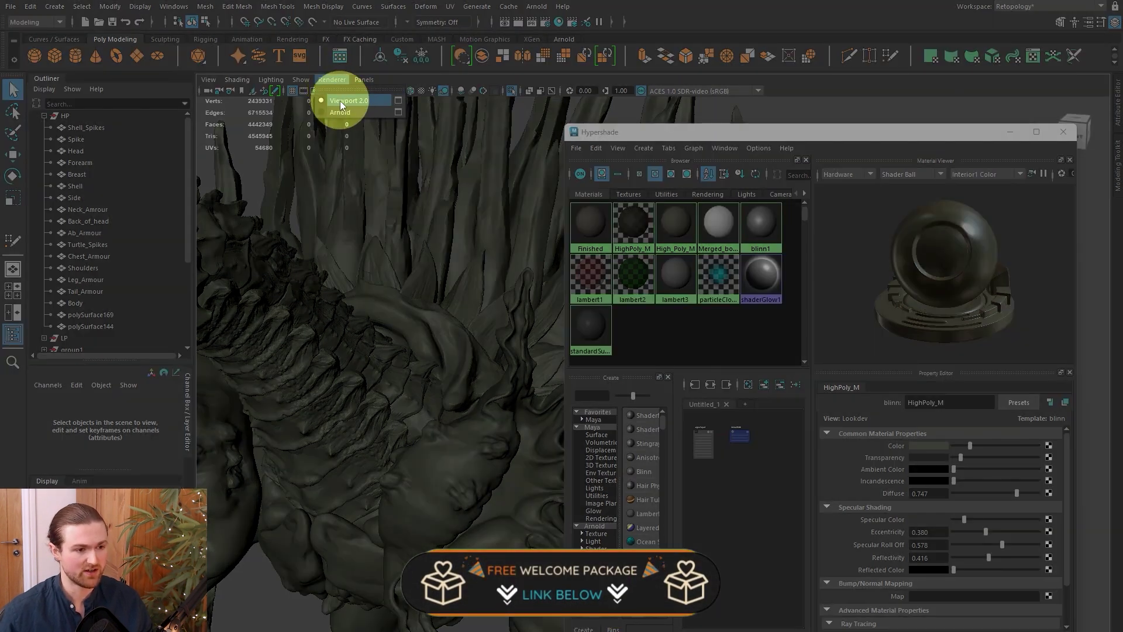
click(398, 101)
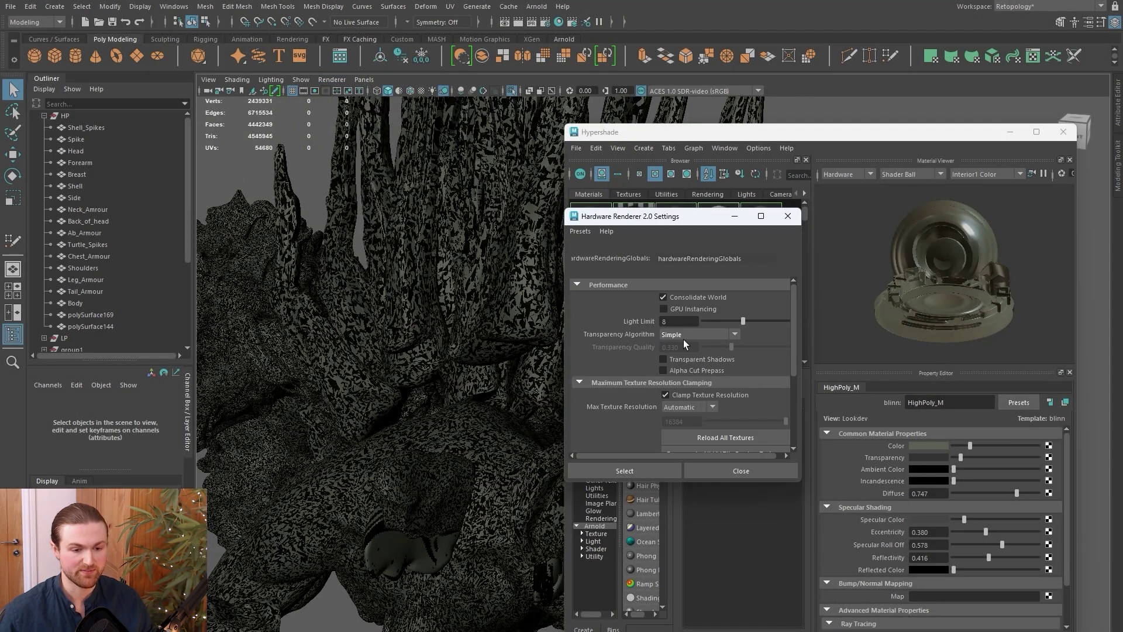
click(688, 338)
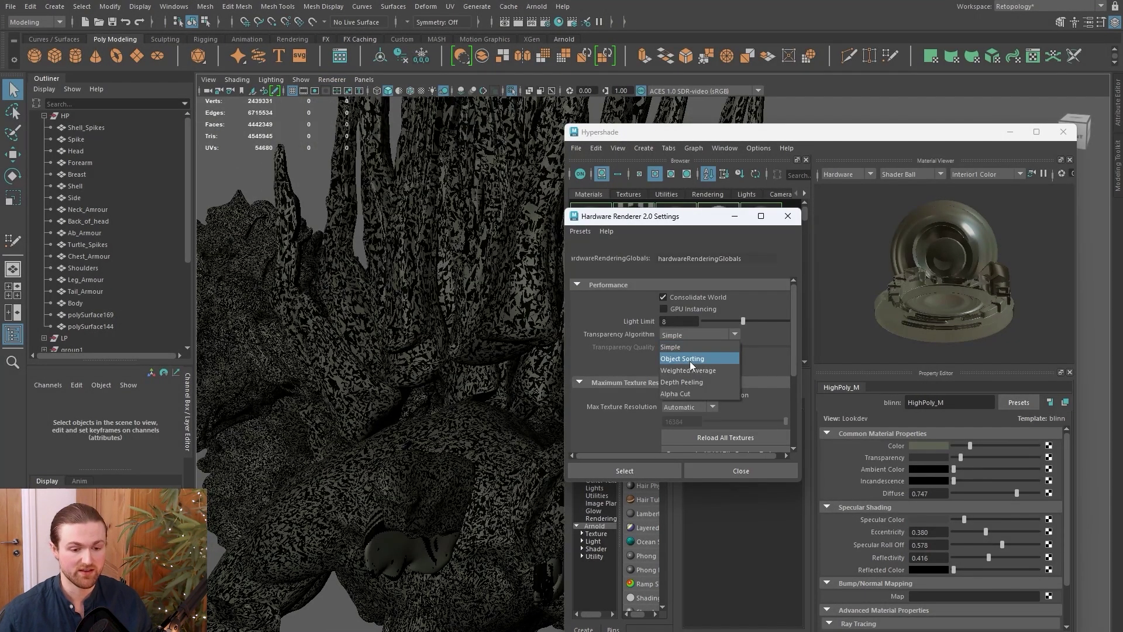
click(689, 361)
mouse_move(559, 409)
alt+mouse_down()
mouse_move(394, 376)
mouse_move(421, 401)
mouse_move(563, 416)
alt+mouse_up()
click(732, 334)
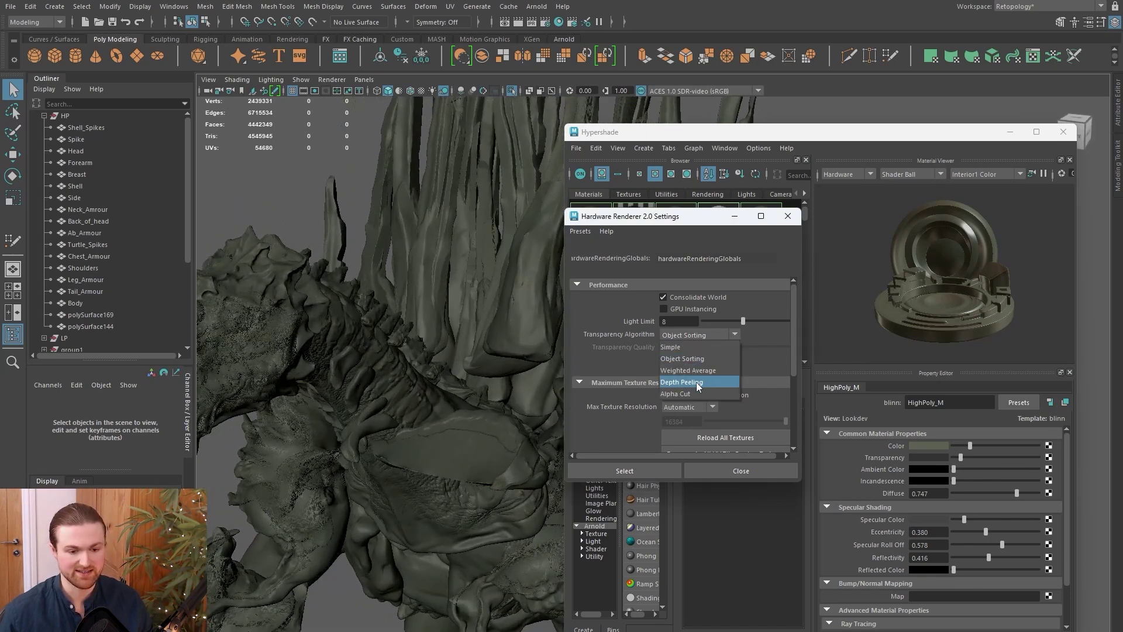
click(696, 382)
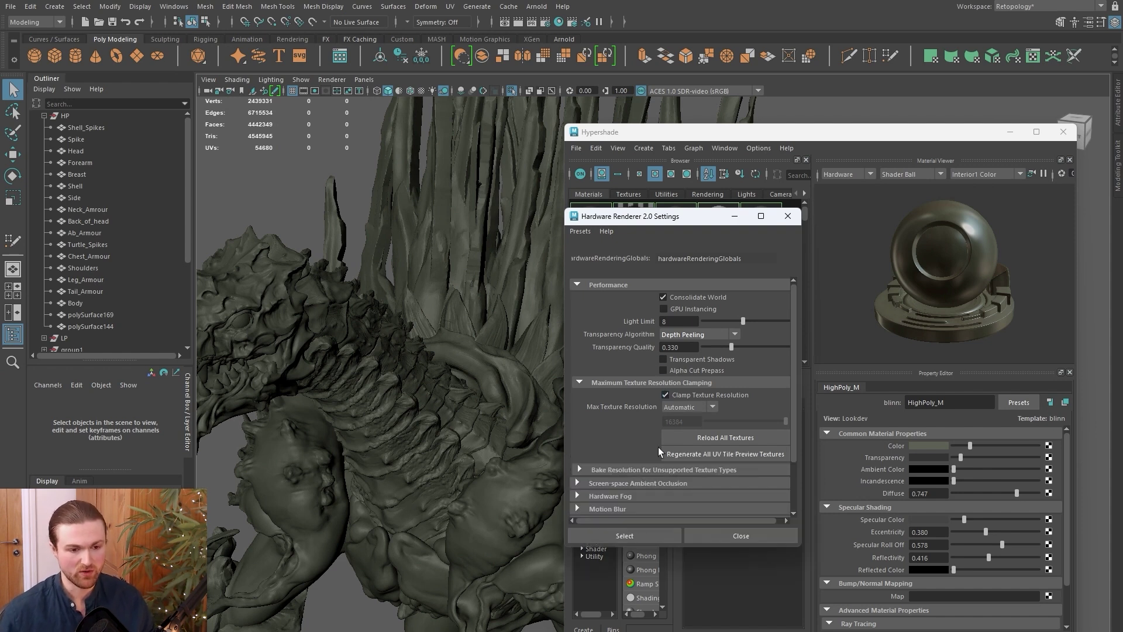
Expand Screen-space Ambient Occlusion, enable it, and select the LP low-poly mesh.
scroll(631, 452, down, 3)
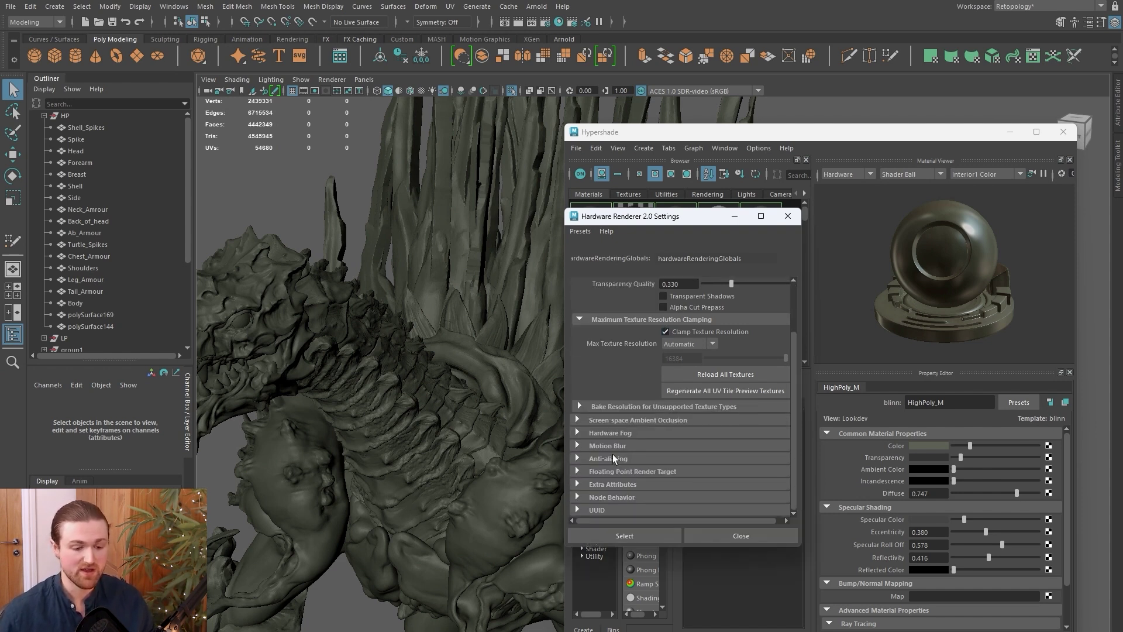
click(577, 420)
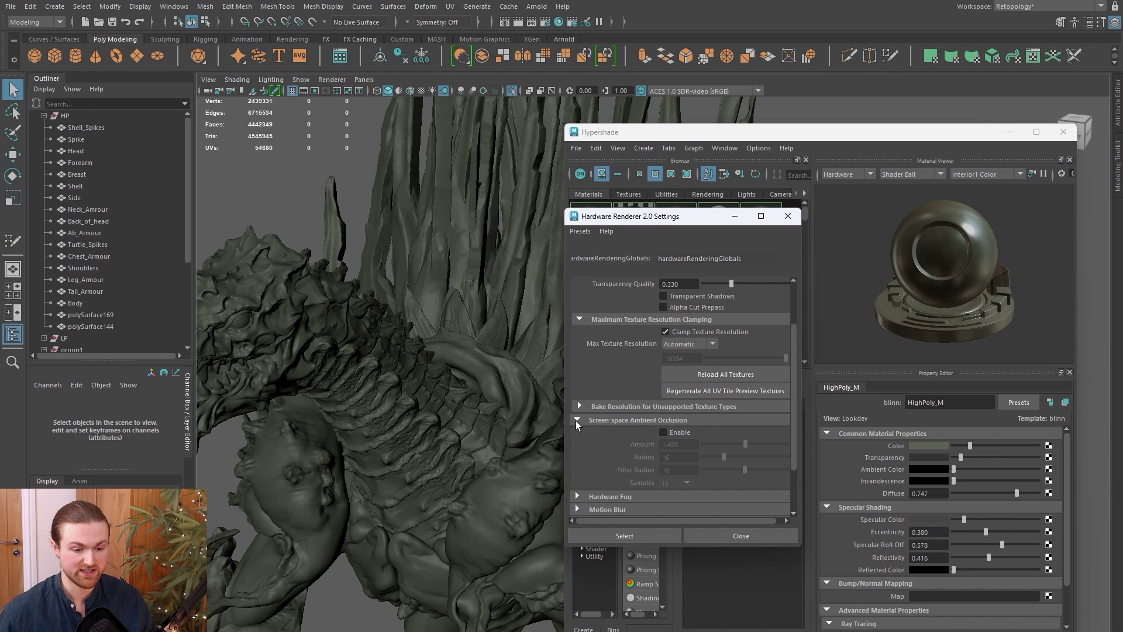
click(664, 433)
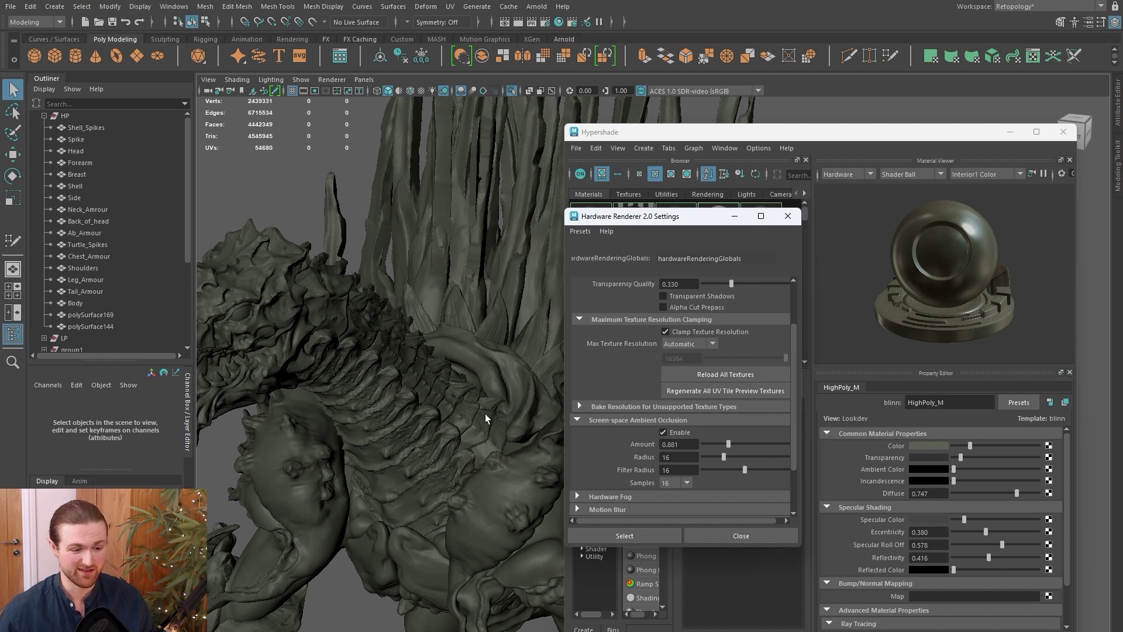
click(65, 339)
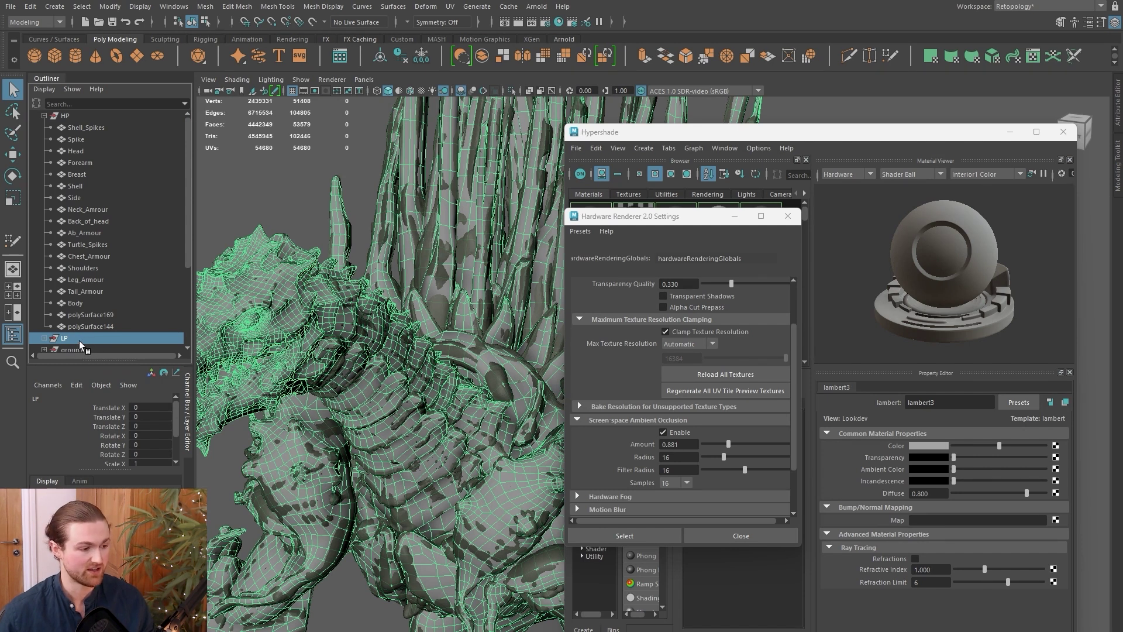
Raise the ambient occlusion amount to about 1.03 and toggle it off and on to compare.
click(468, 264)
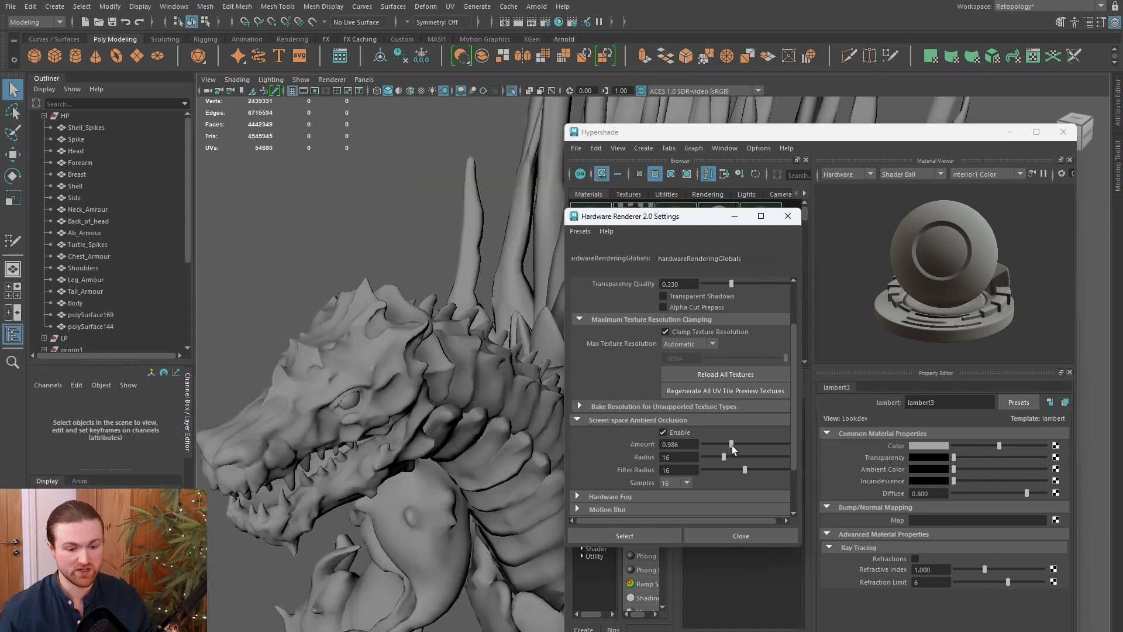
drag(729, 444, 726, 456)
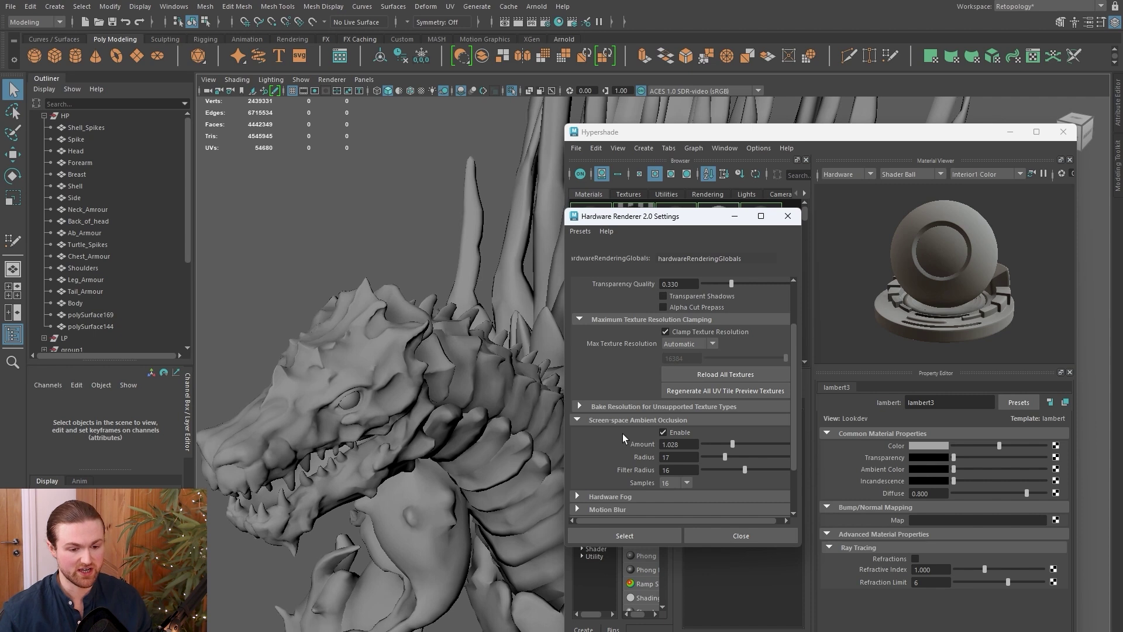
click(664, 434)
click(664, 434)
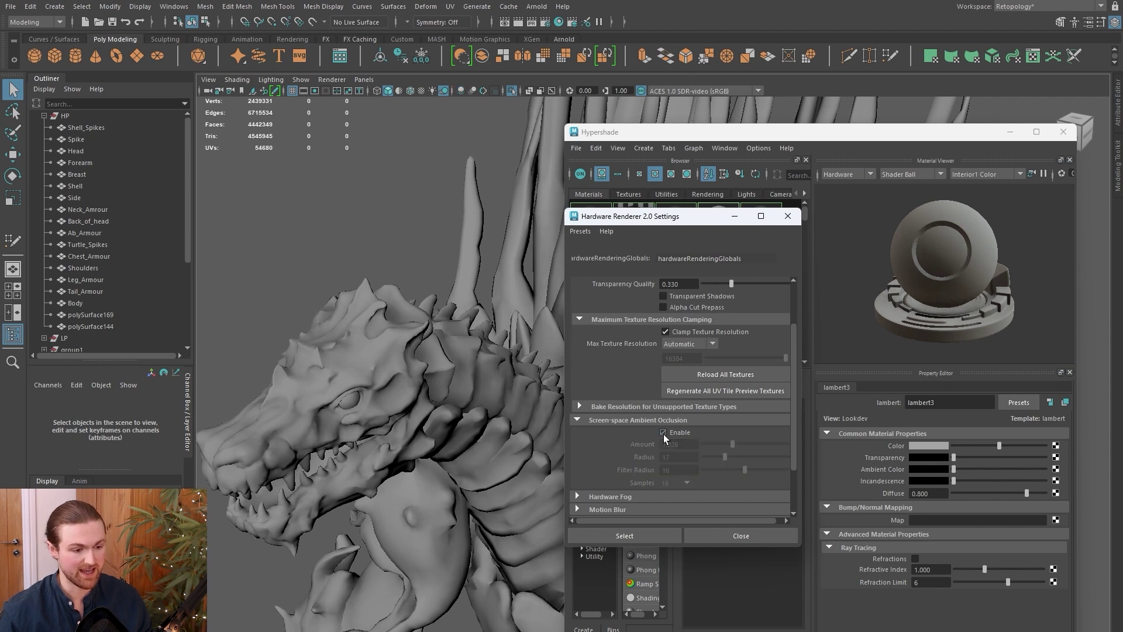
click(664, 434)
click(665, 434)
alt+drag(421, 436, 452, 439)
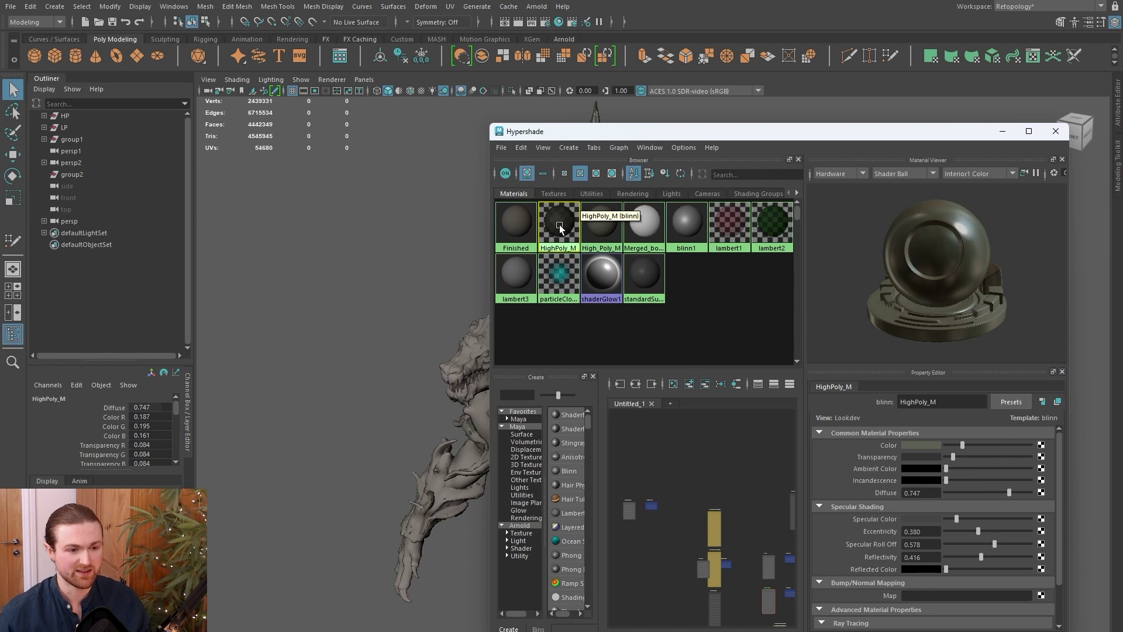
Start exporting the selected shading network and review the file formats, keeping Maya ASCII.
click(506, 152)
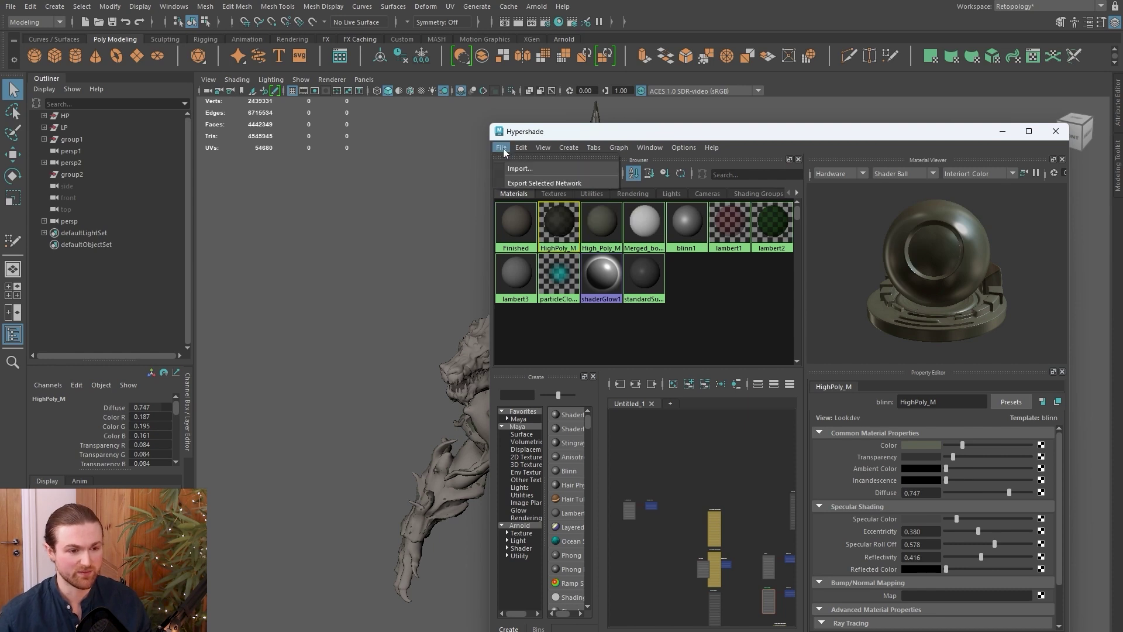
click(534, 186)
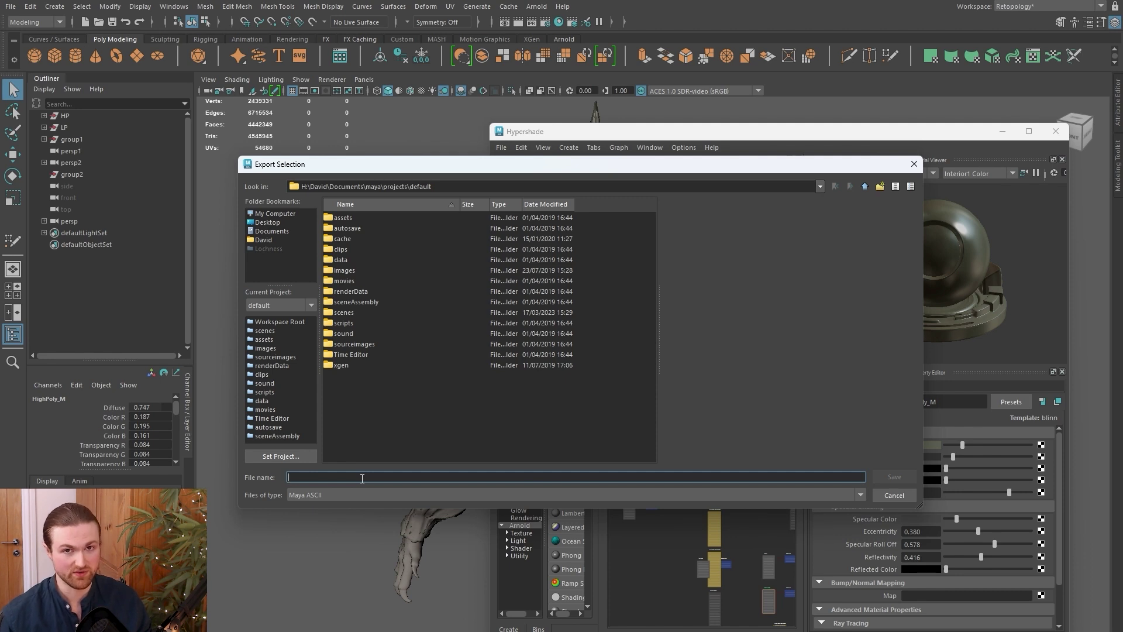
click(318, 496)
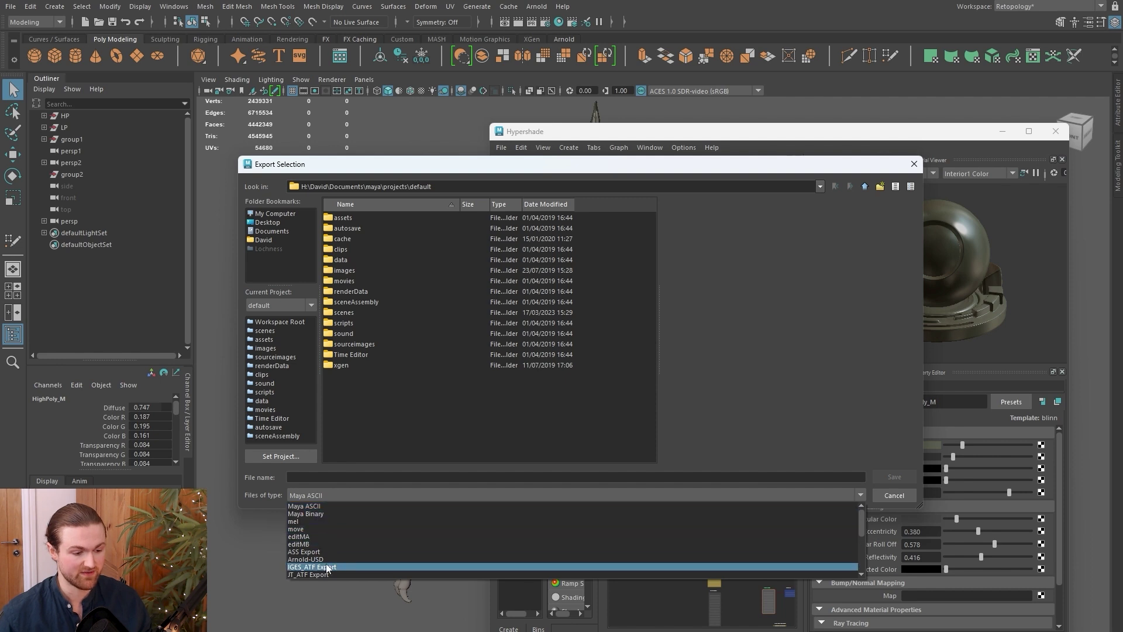
scroll(325, 571, down, 2)
scroll(326, 561, up, 2)
click(305, 496)
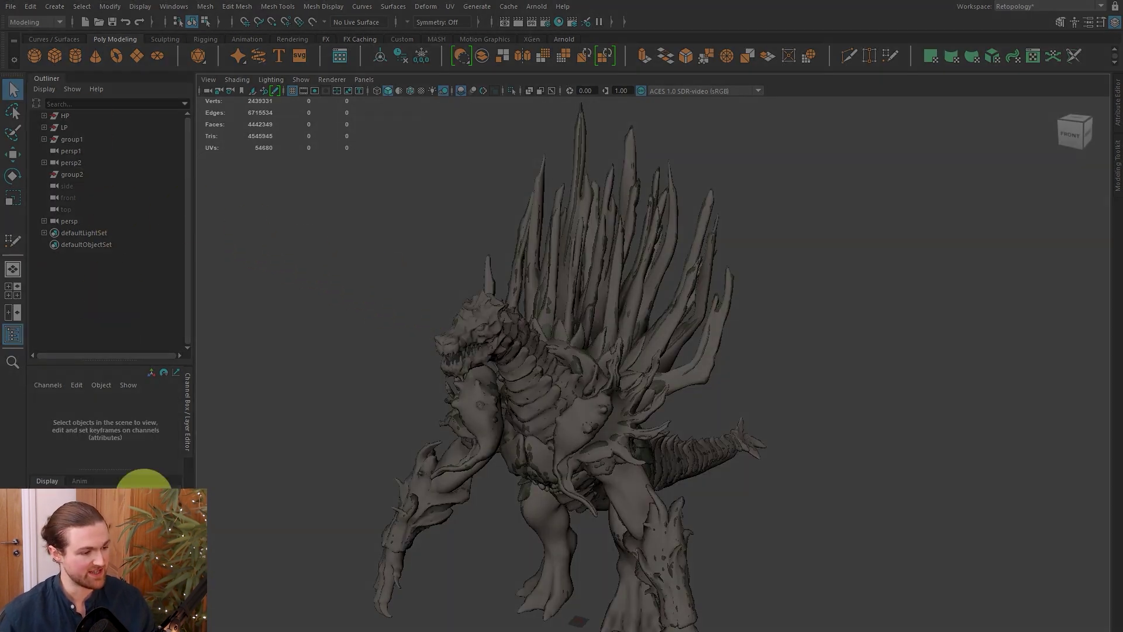
Restore the Maya window from full-screen so the Layer Editor shows below the Channel Box.
click(119, 245)
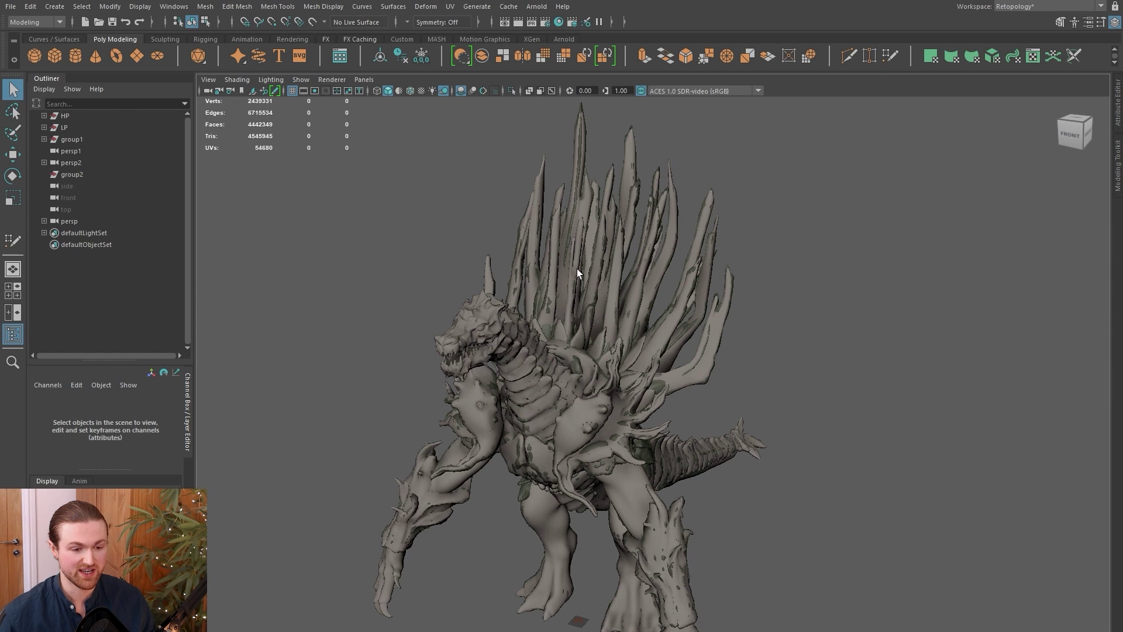
key(super+Down)
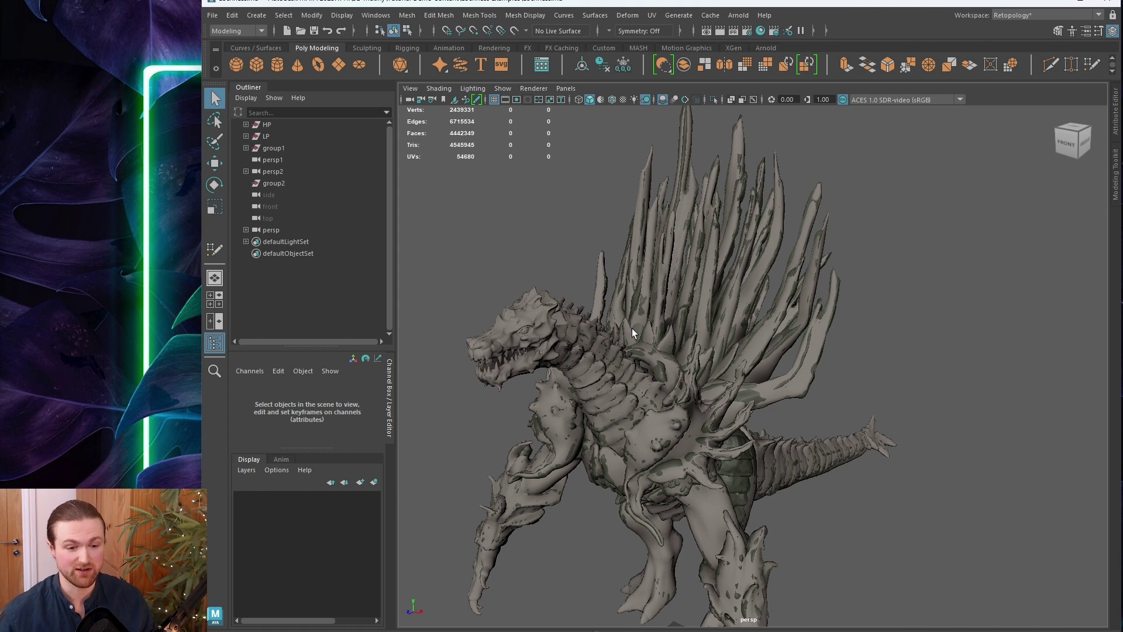
scroll(529, 490, up, 3)
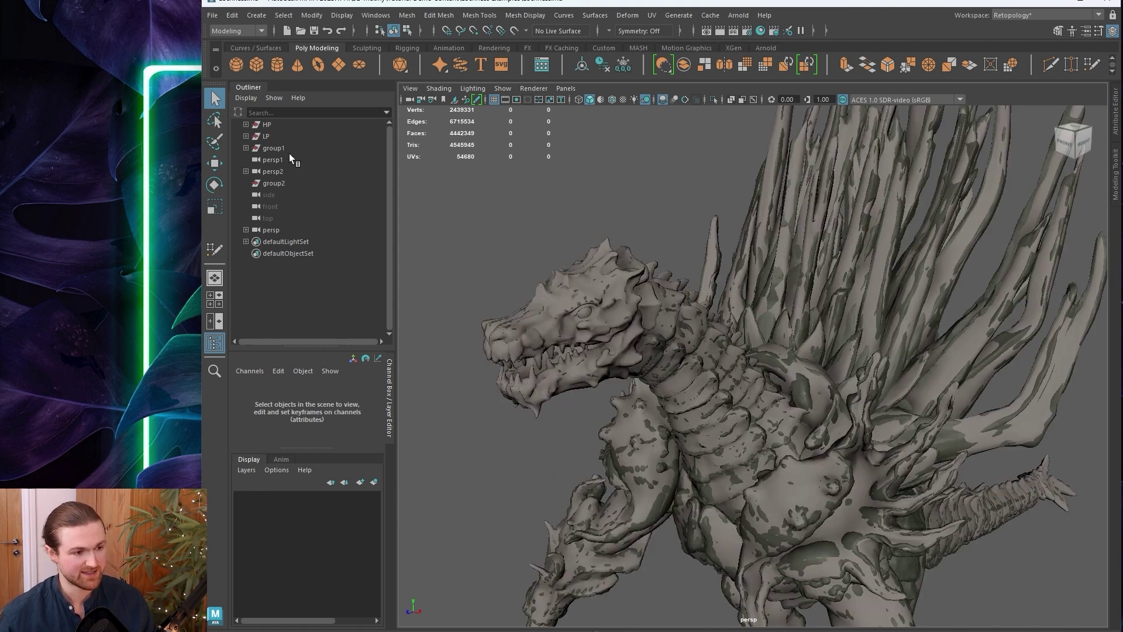
Put the HP mesh on a new display layer named HighPoly_Set, then select the LP mesh.
click(268, 125)
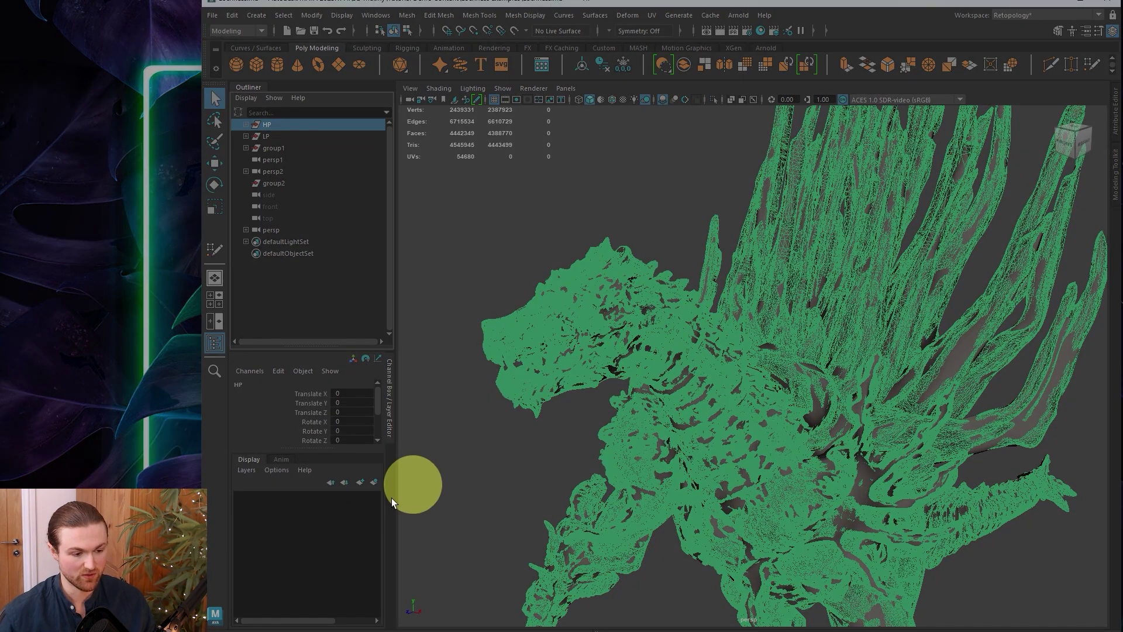
click(373, 483)
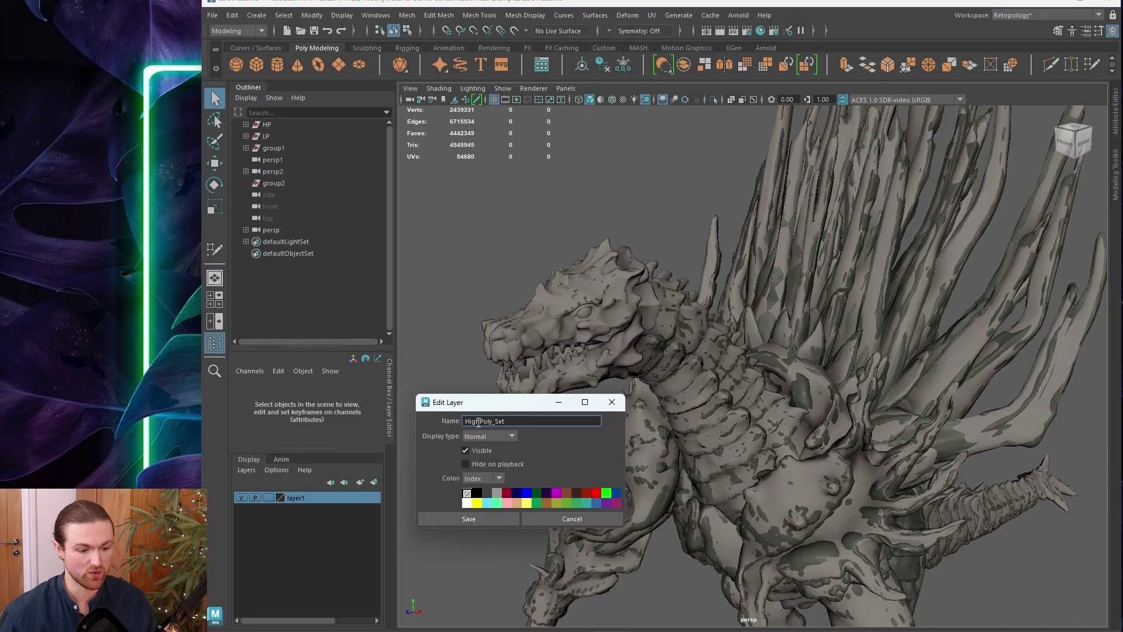
click(468, 521)
click(267, 136)
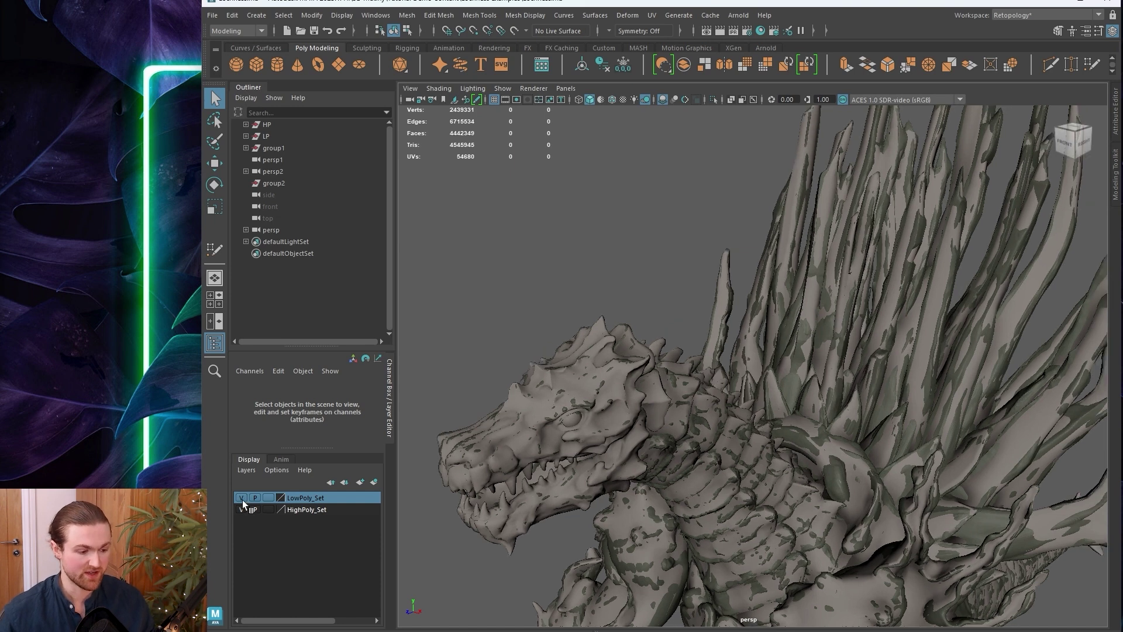
click(241, 498)
click(241, 498)
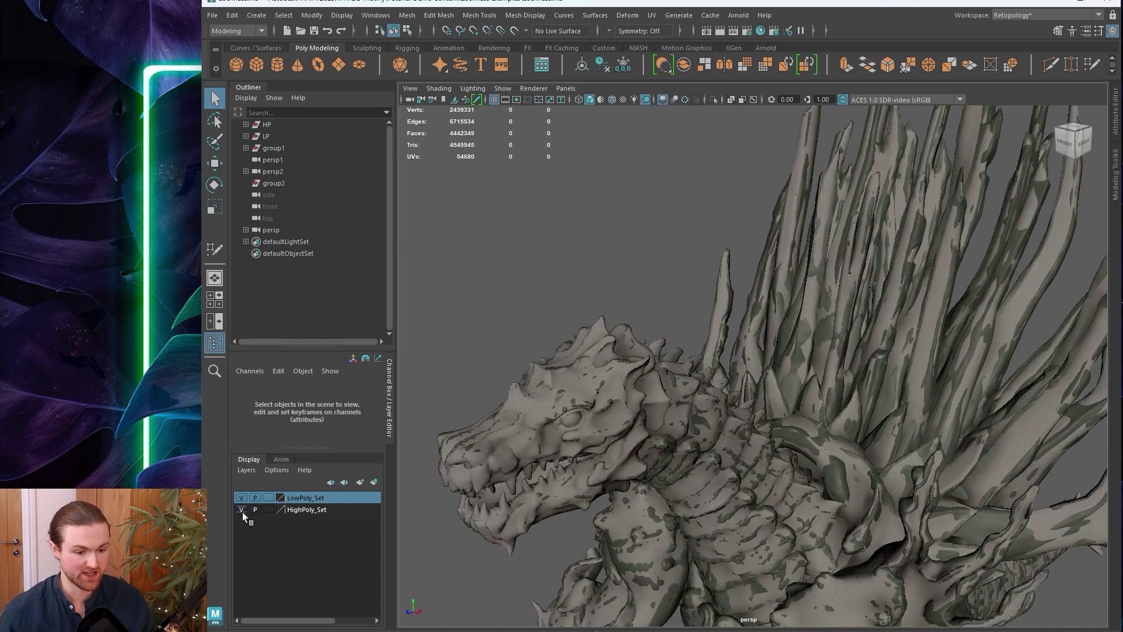
click(242, 509)
click(242, 510)
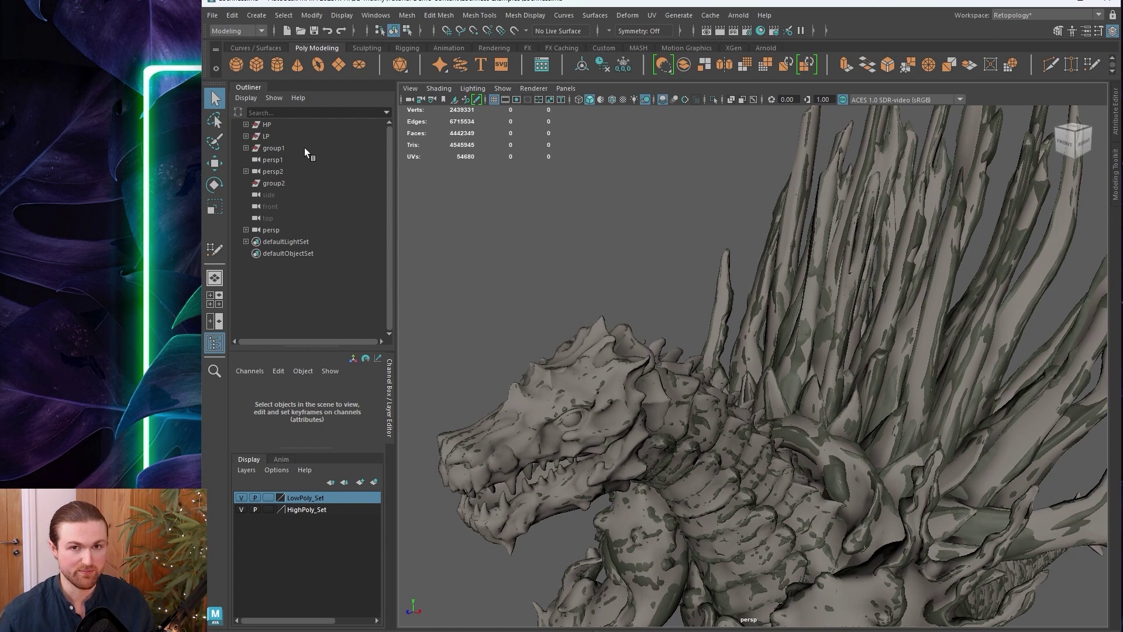
alt+drag(579, 351, 663, 302)
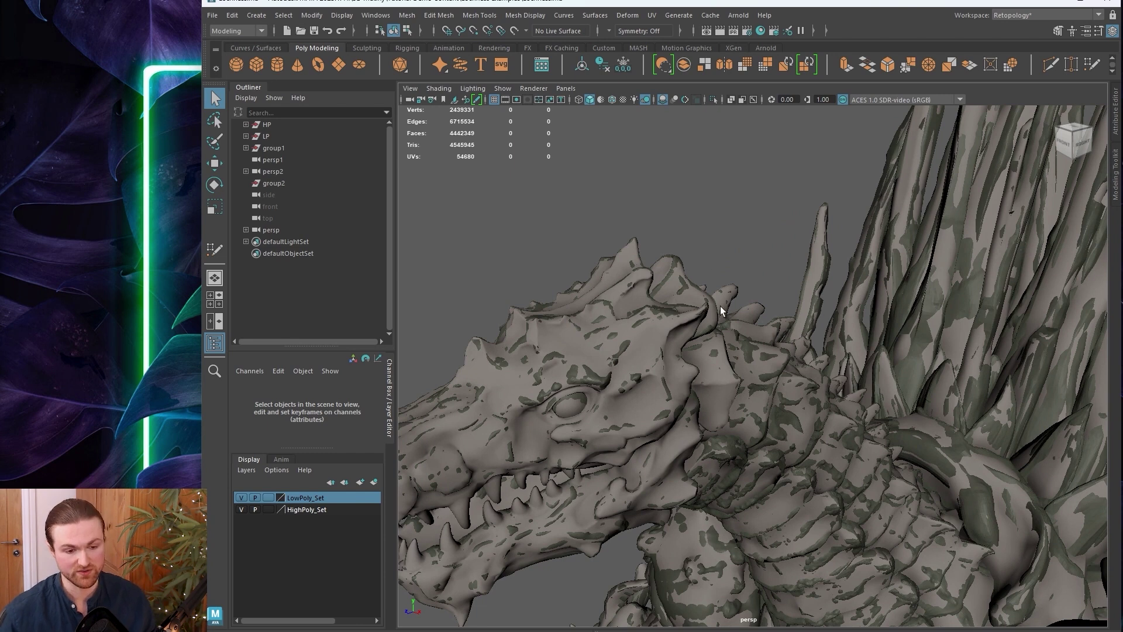
alt+drag(587, 350, 916, 241)
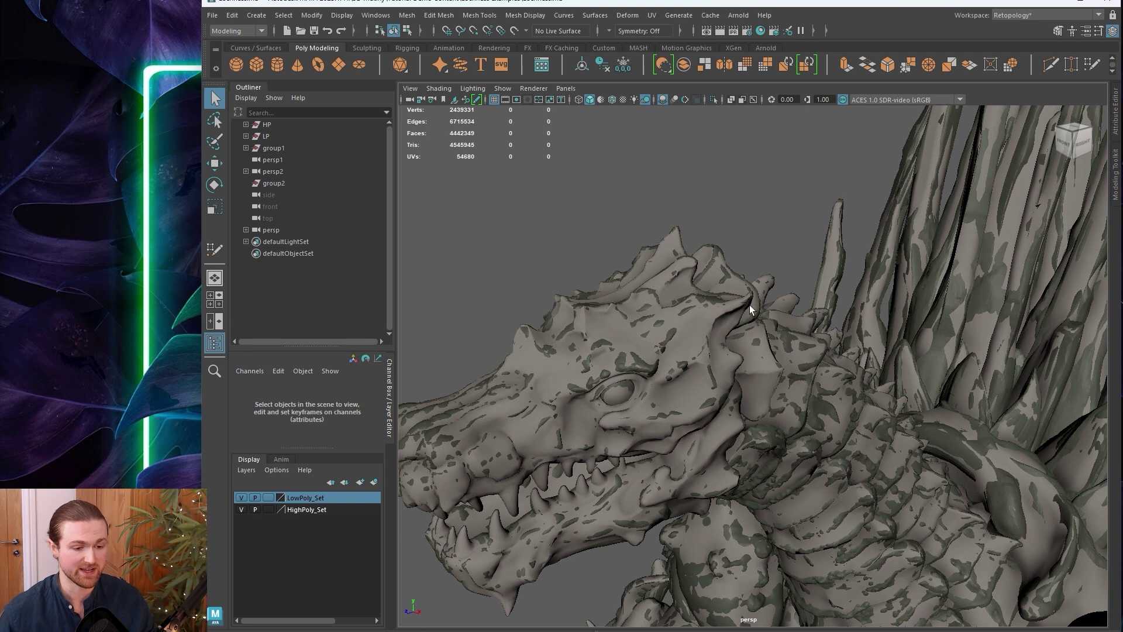
alt+drag(629, 379, 585, 398)
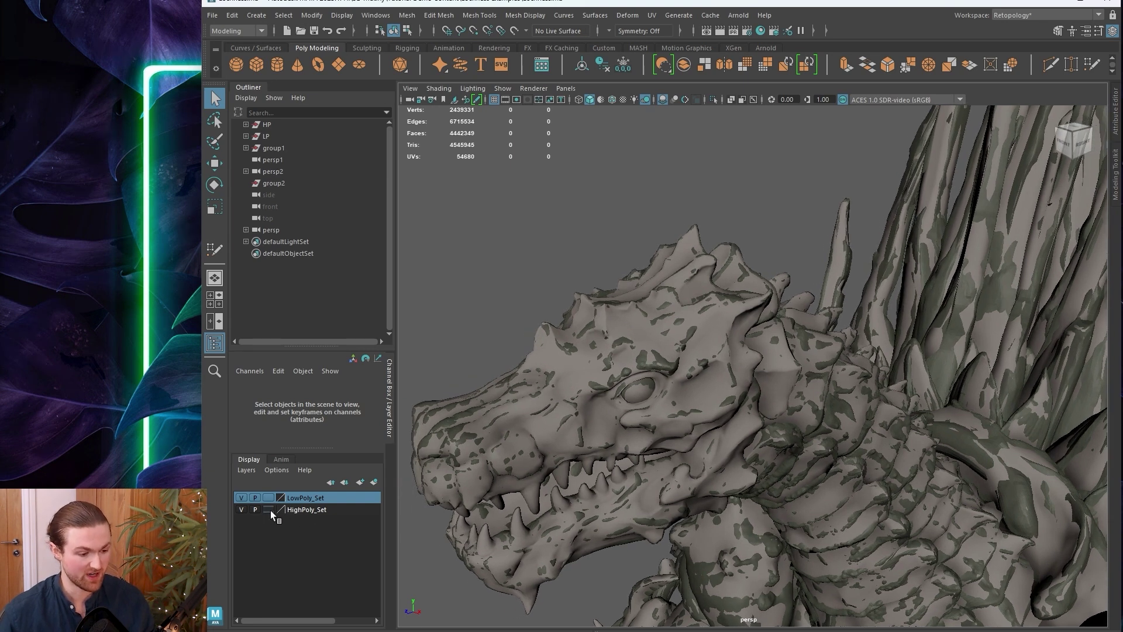
Set HighPoly_Set to reference, select the low-poly head and neck, and frame the head.
click(268, 509)
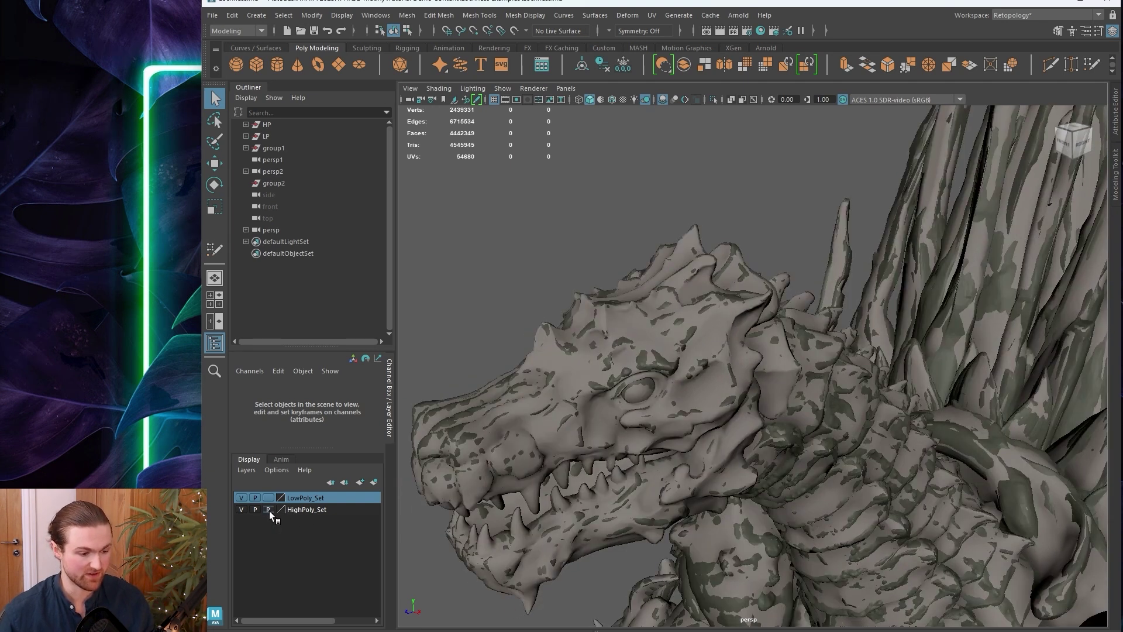
click(555, 405)
click(871, 386)
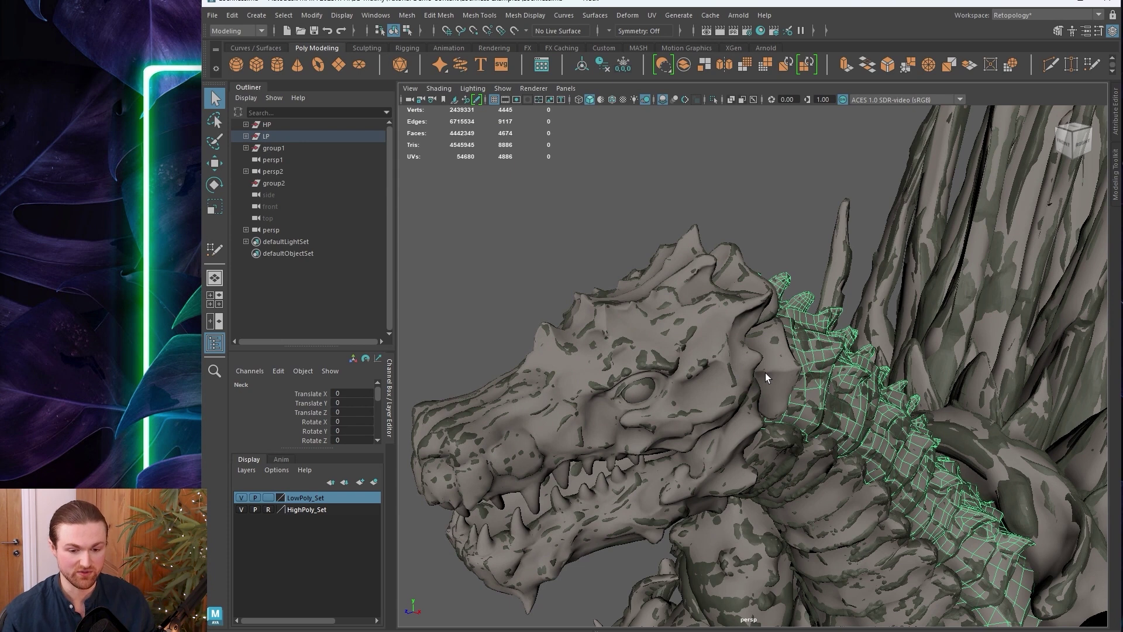
click(658, 357)
alt+middle_drag(658, 357, 665, 313)
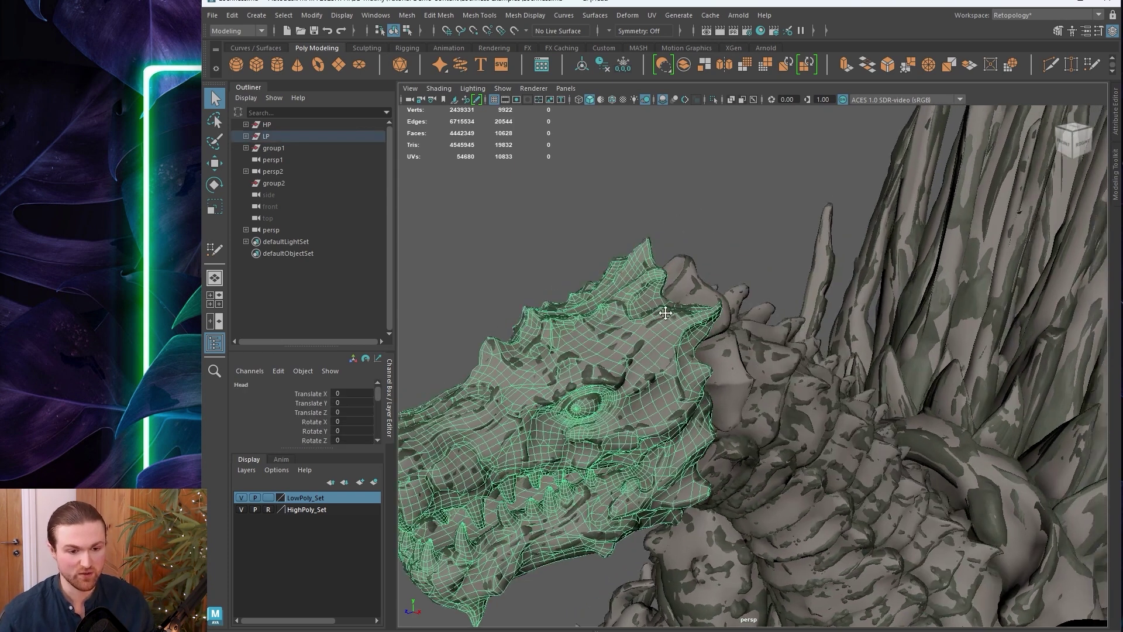
alt+right_drag(665, 313, 770, 366)
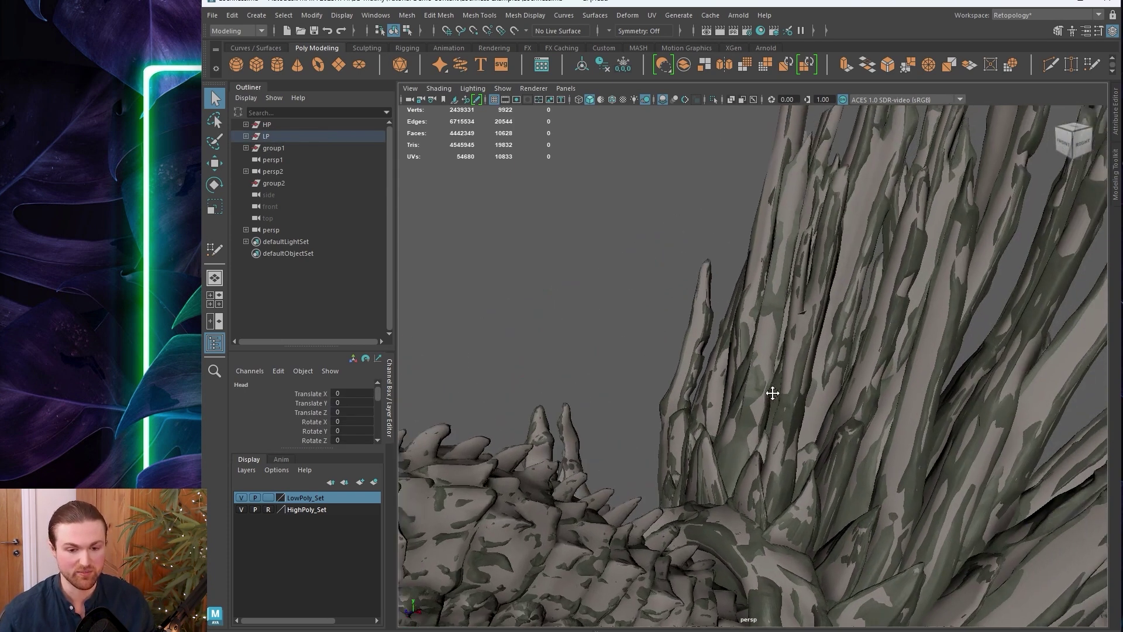
key(f)
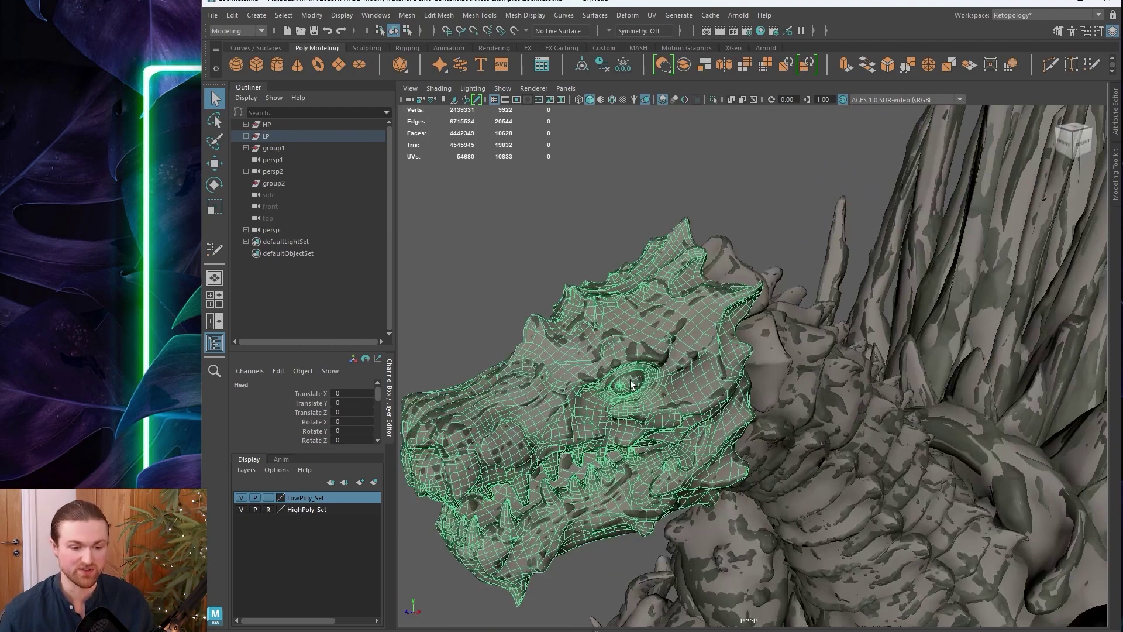
click(561, 261)
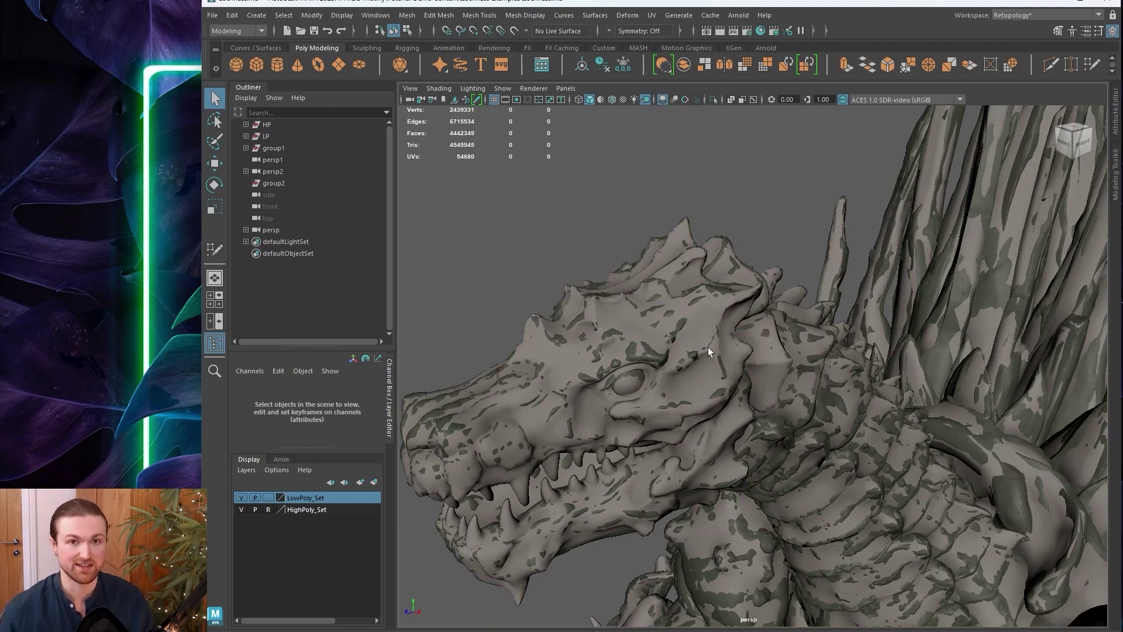
alt+drag(707, 350, 719, 380)
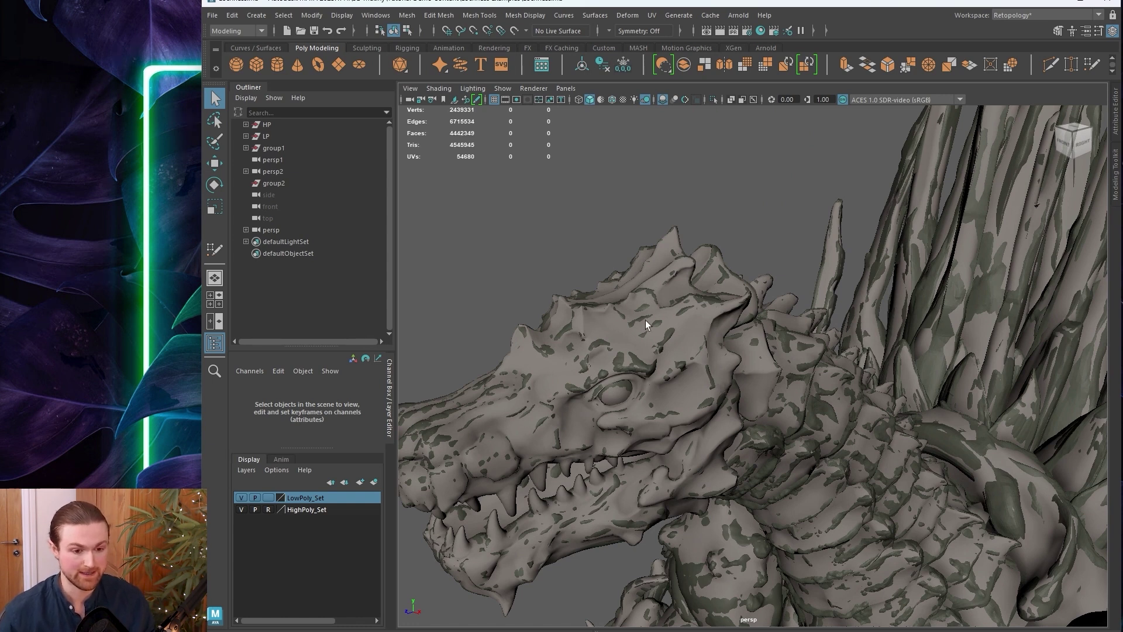
Take HighPoly_Set out of reference, template LowPoly_Set, and tumble around the head.
click(268, 509)
click(269, 510)
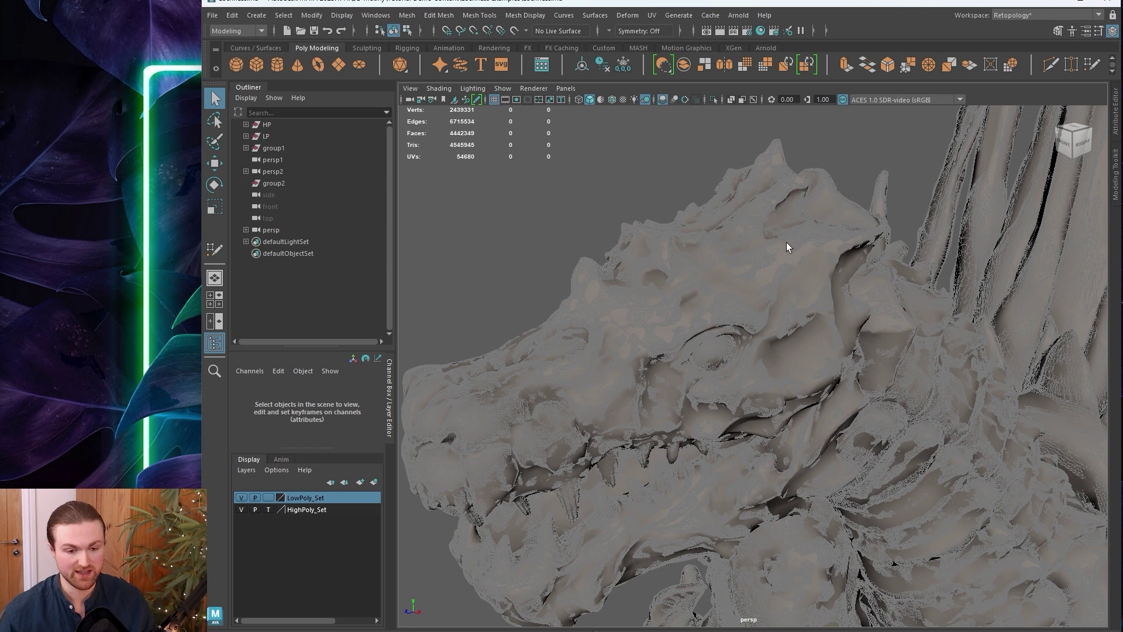
click(268, 510)
click(268, 498)
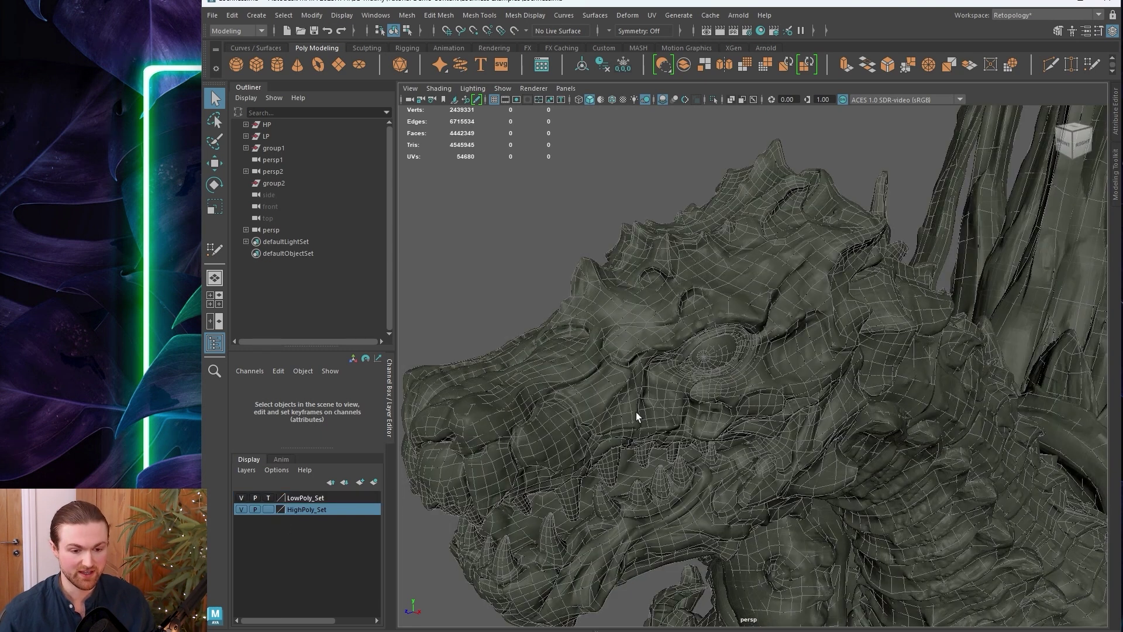
alt+drag(698, 402, 759, 393)
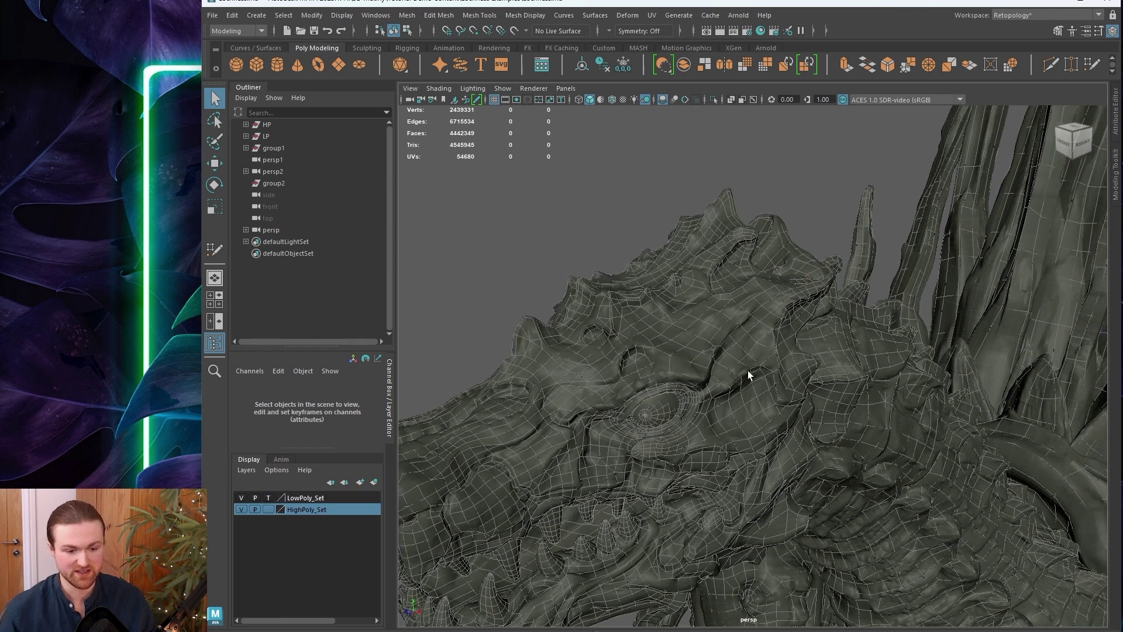
alt+drag(727, 329, 747, 419)
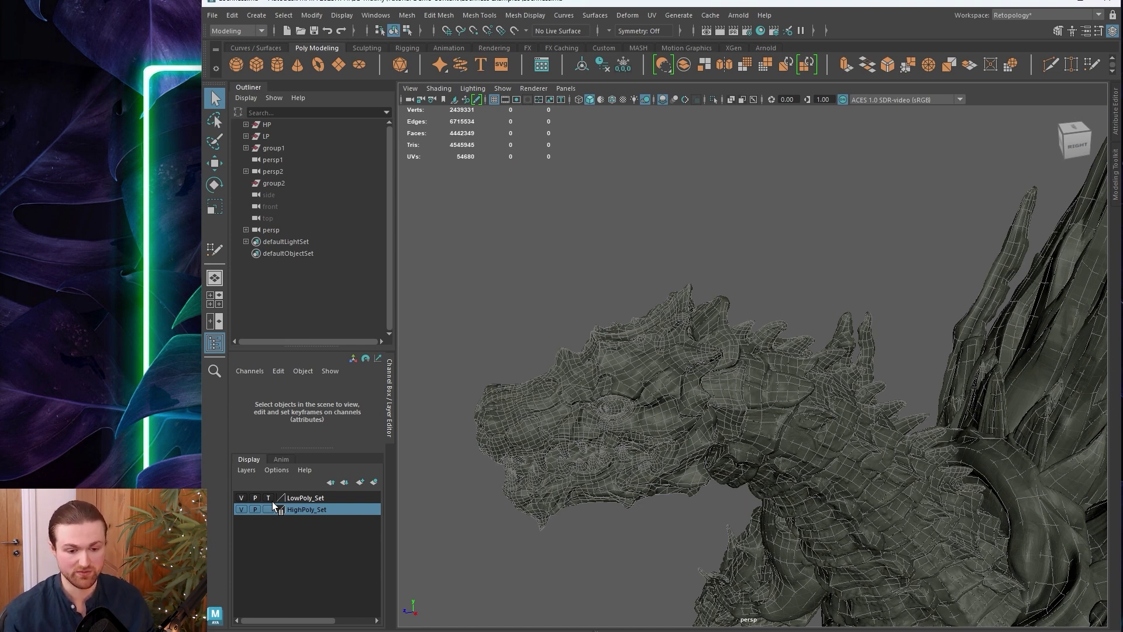
alt+drag(458, 490, 611, 499)
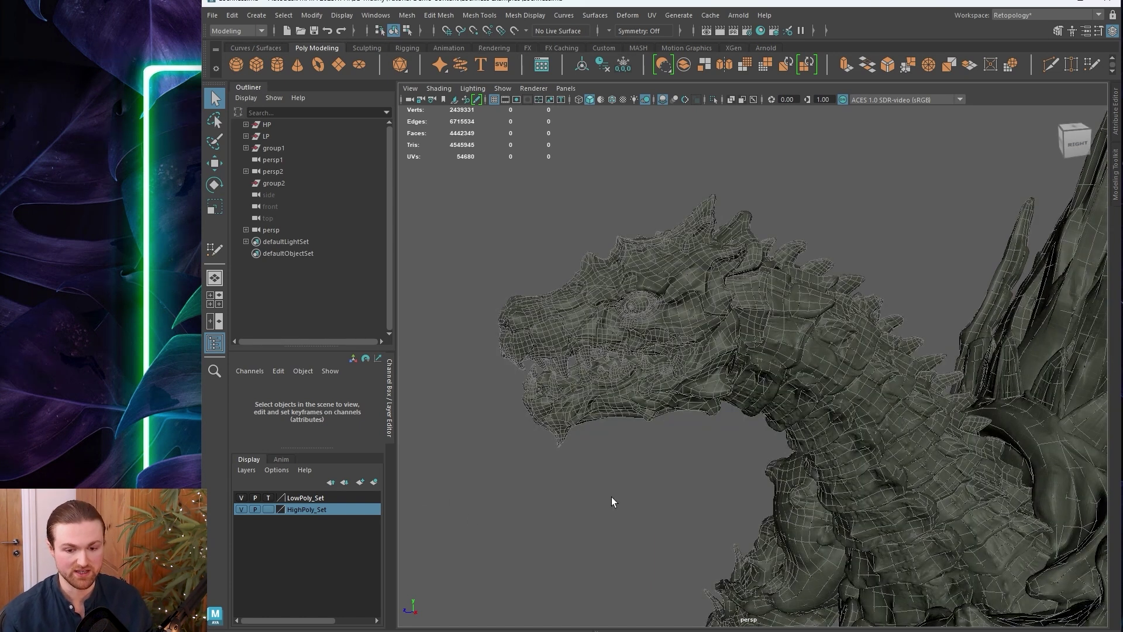
Toggle textured shading and give the LowPoly_Set layer a dark red layer colour.
alt+drag(612, 496, 609, 138)
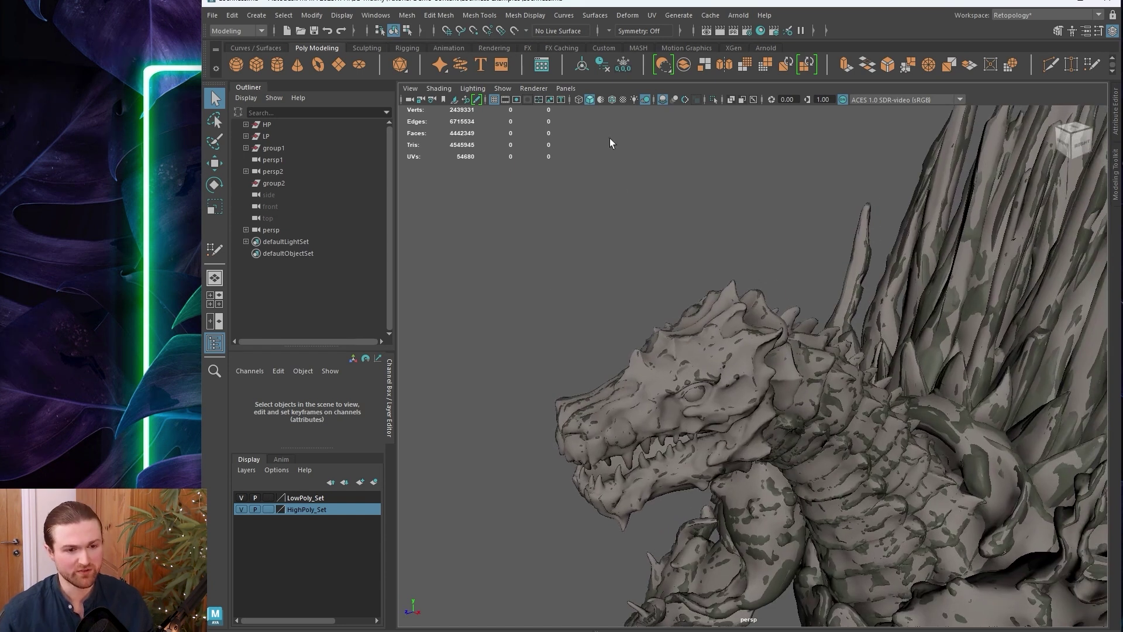
alt+drag(640, 209, 622, 221)
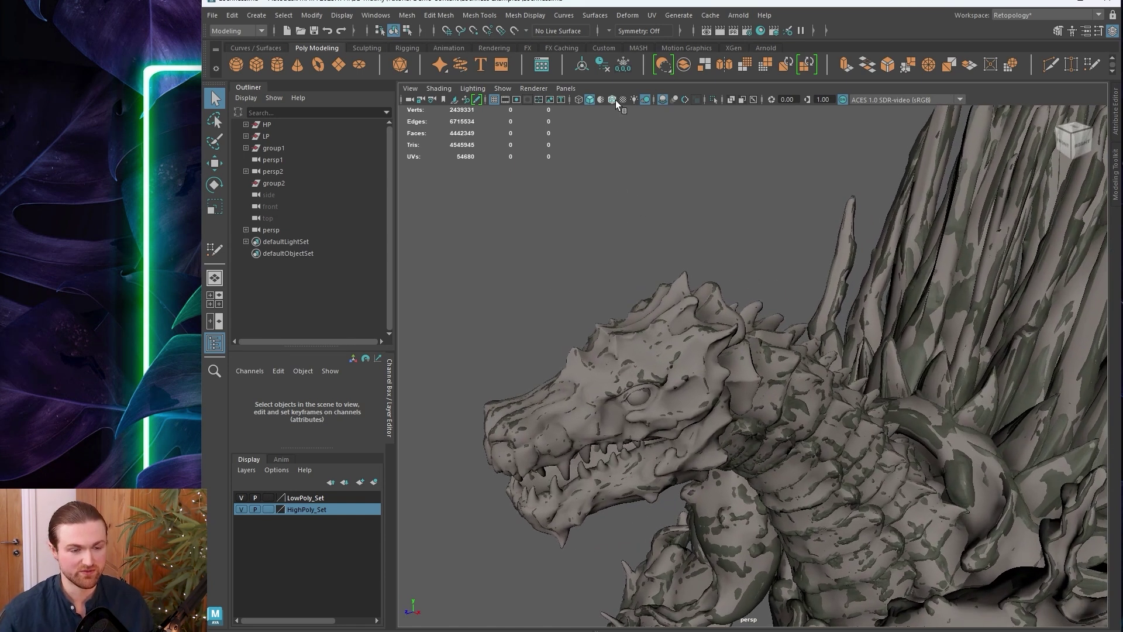
click(612, 100)
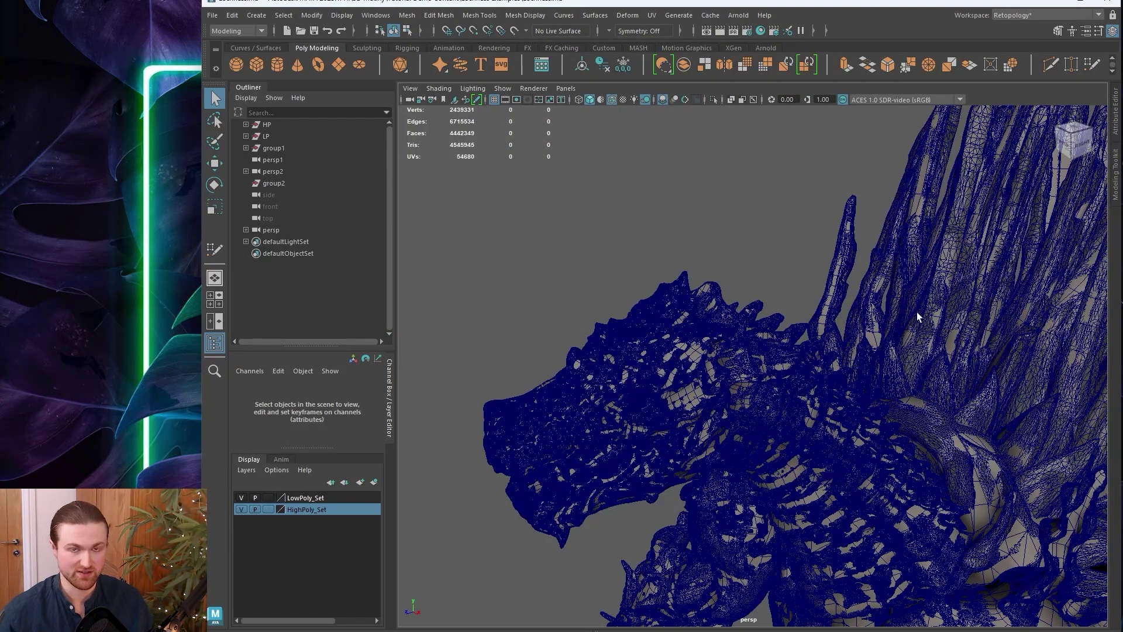
click(282, 498)
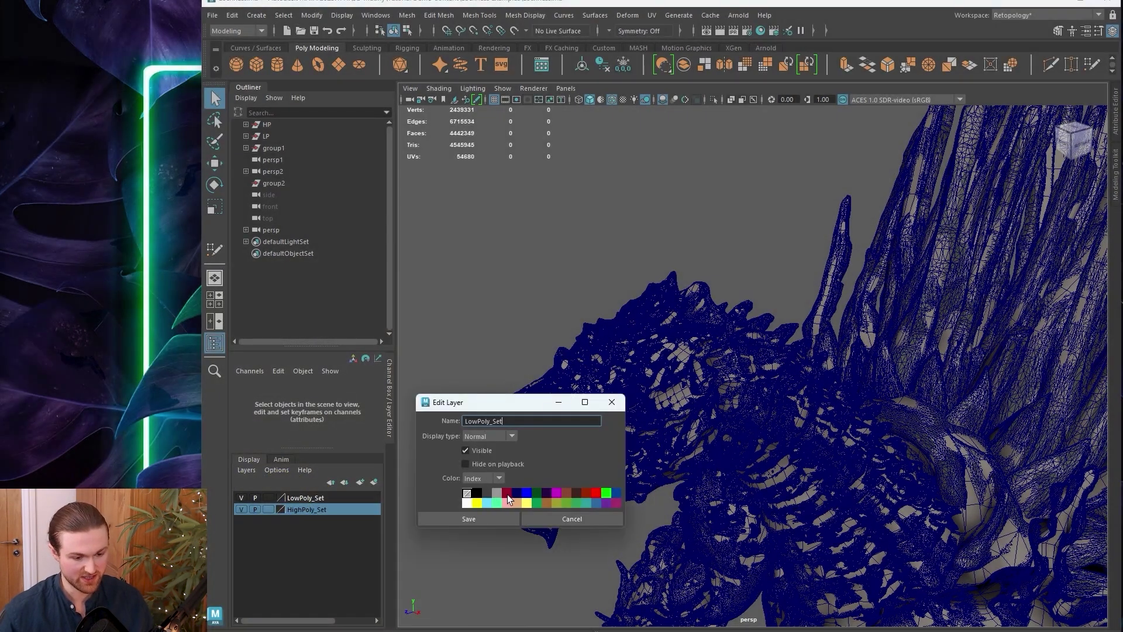
click(506, 494)
click(495, 519)
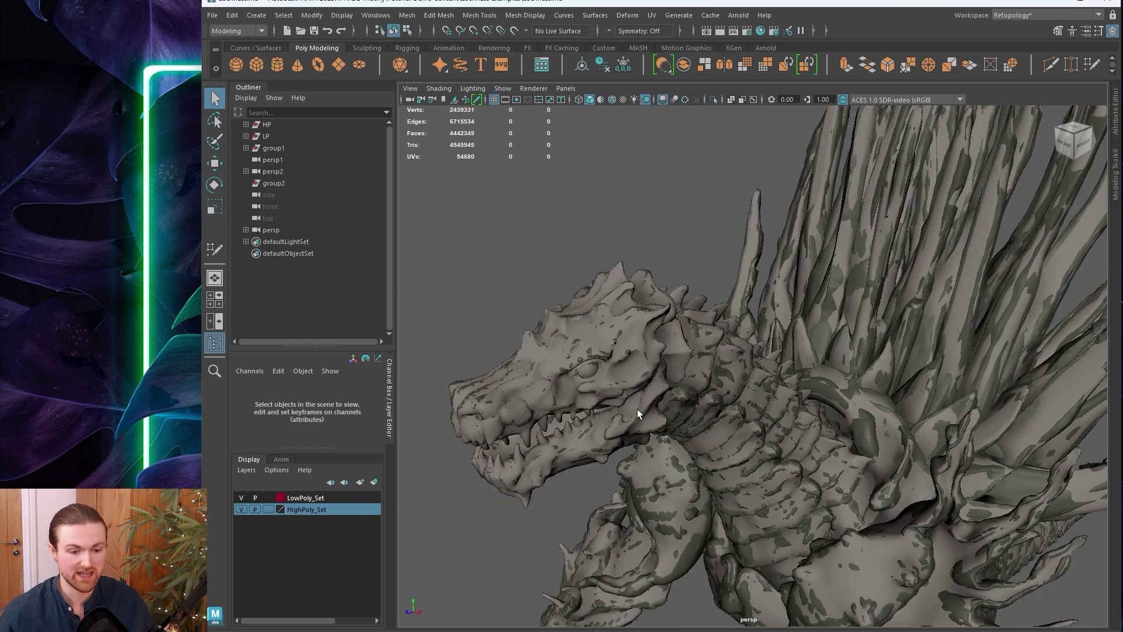
alt+drag(637, 424, 833, 363)
alt+drag(701, 411, 659, 410)
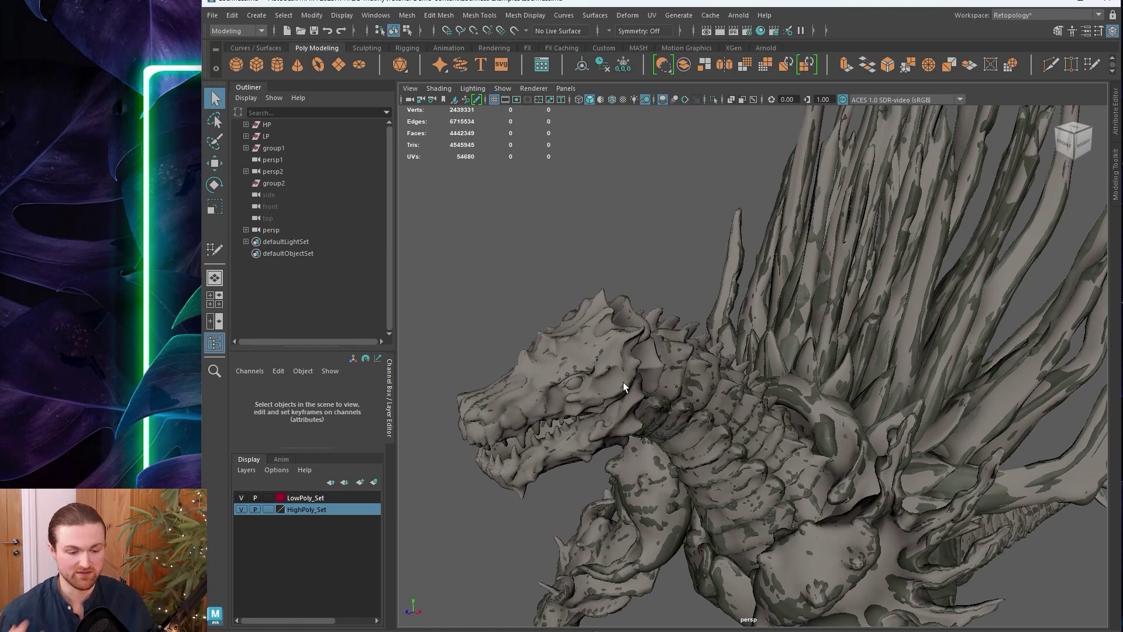
Select the dragon's head mesh and create a new display layer from it.
alt+drag(648, 404, 636, 409)
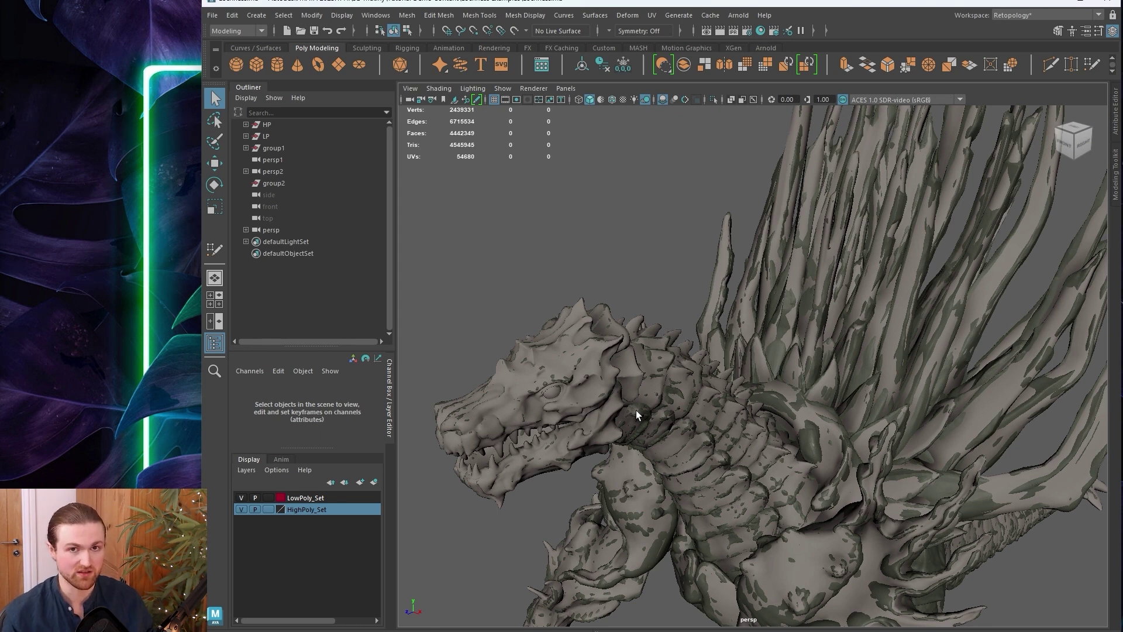
key([)
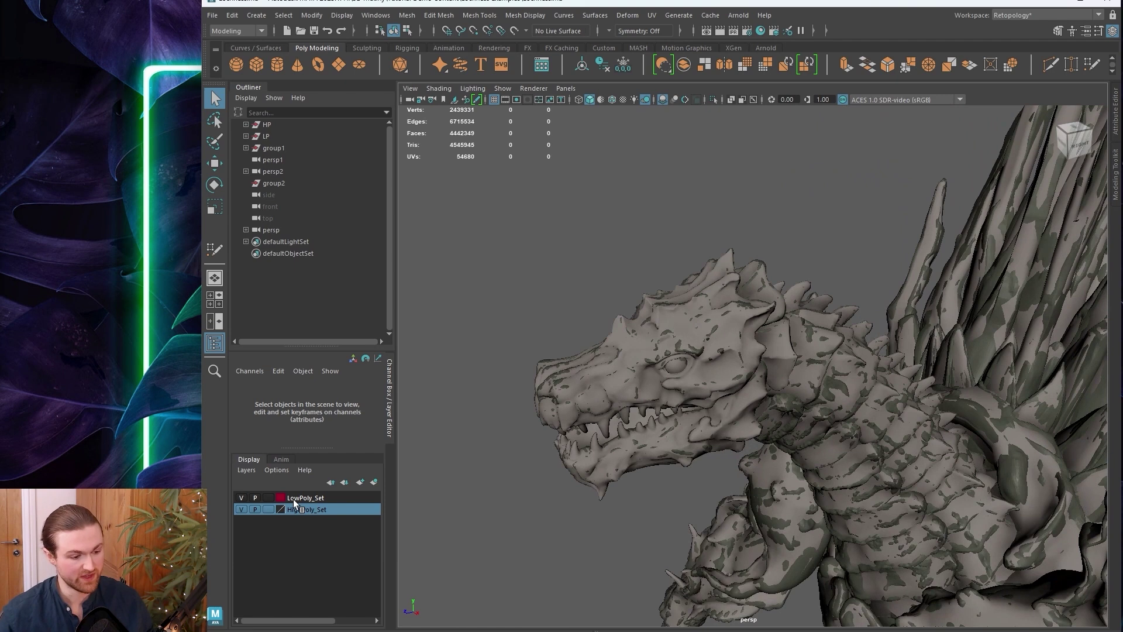
alt+drag(542, 454, 490, 384)
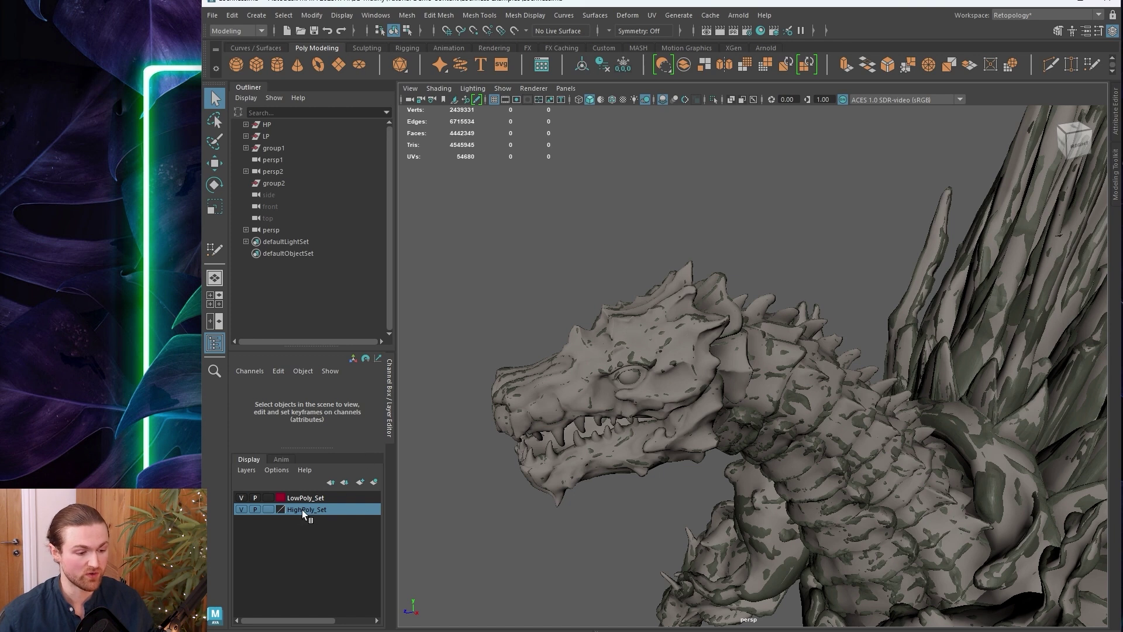
drag(455, 333, 532, 461)
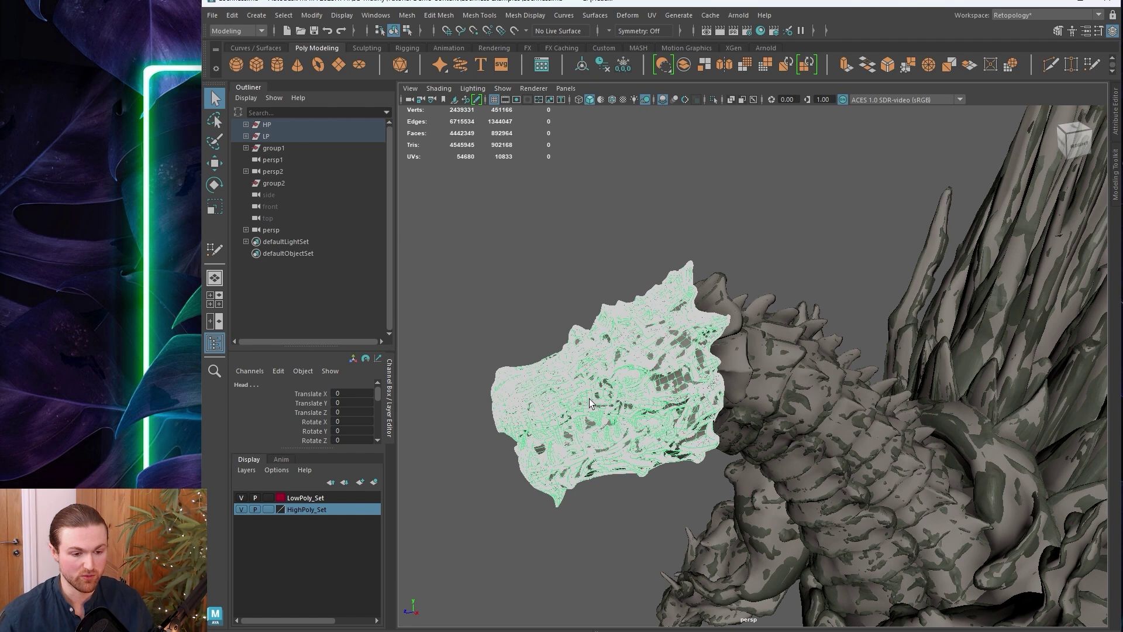
click(374, 483)
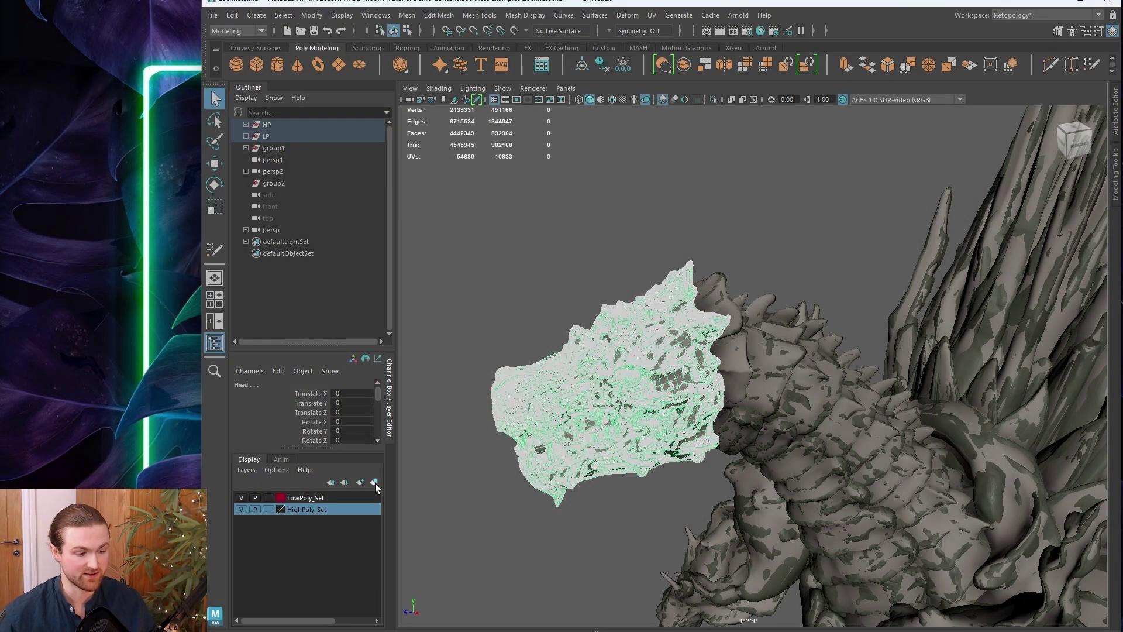
Rename the new layer to Head_Set and toggle its visibility off and back on.
double_click(299, 498)
text(Head_Set)
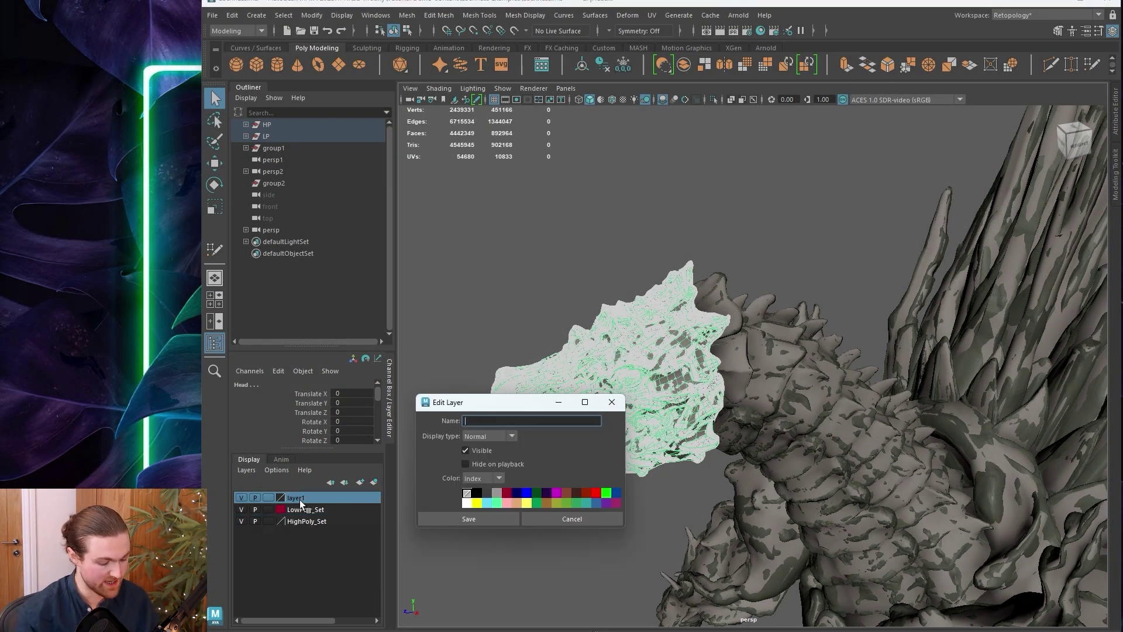
key(Return)
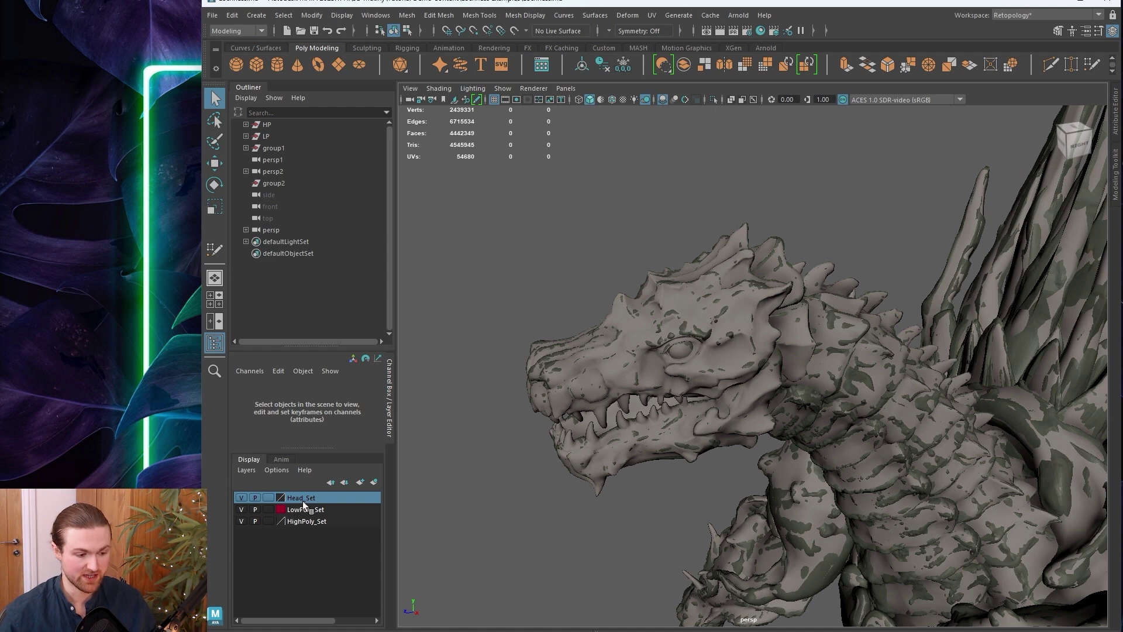
click(241, 498)
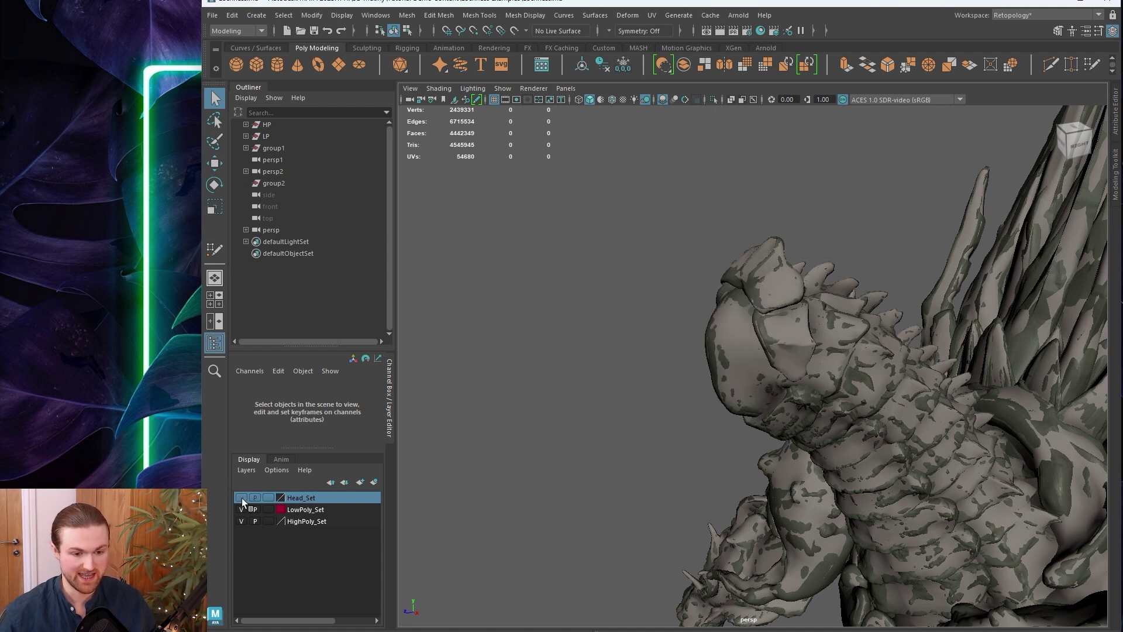
click(241, 498)
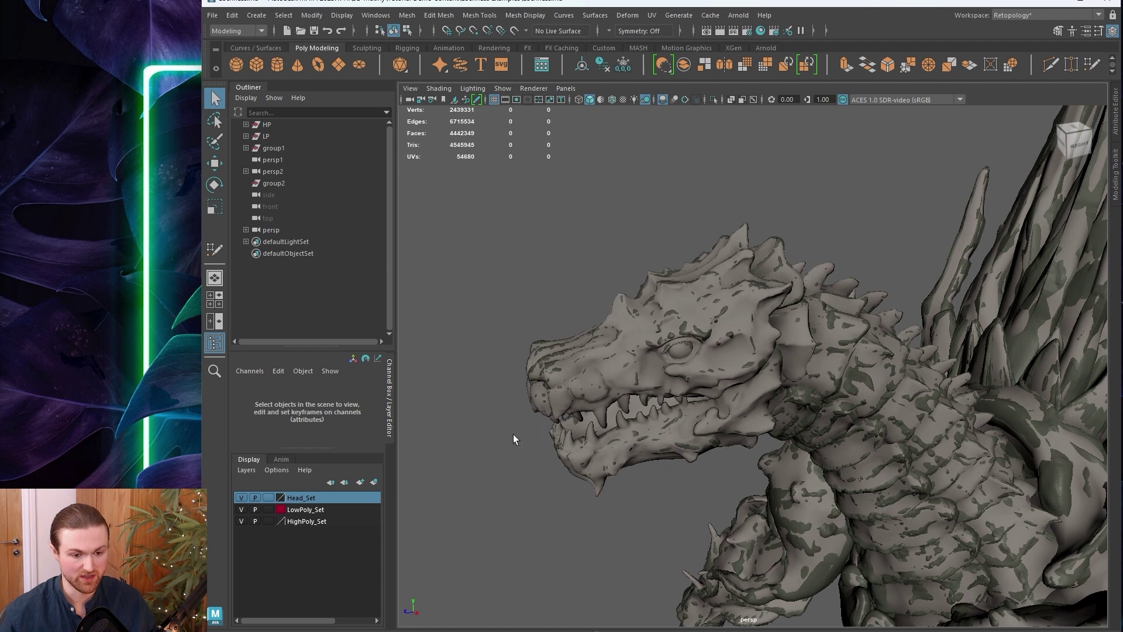
click(241, 509)
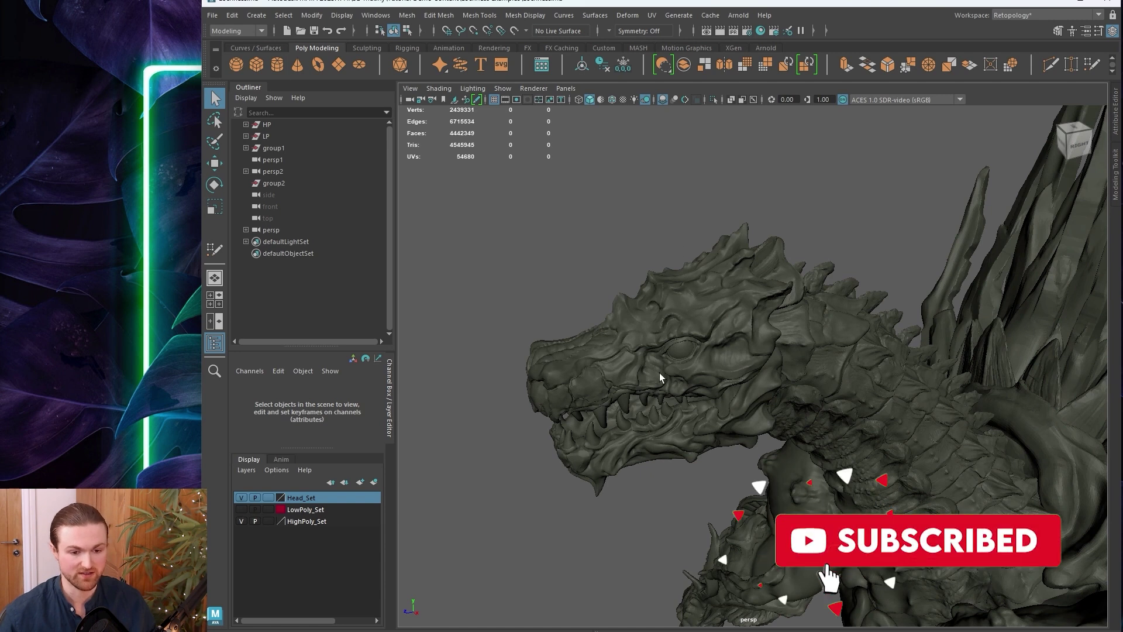
click(241, 509)
click(242, 509)
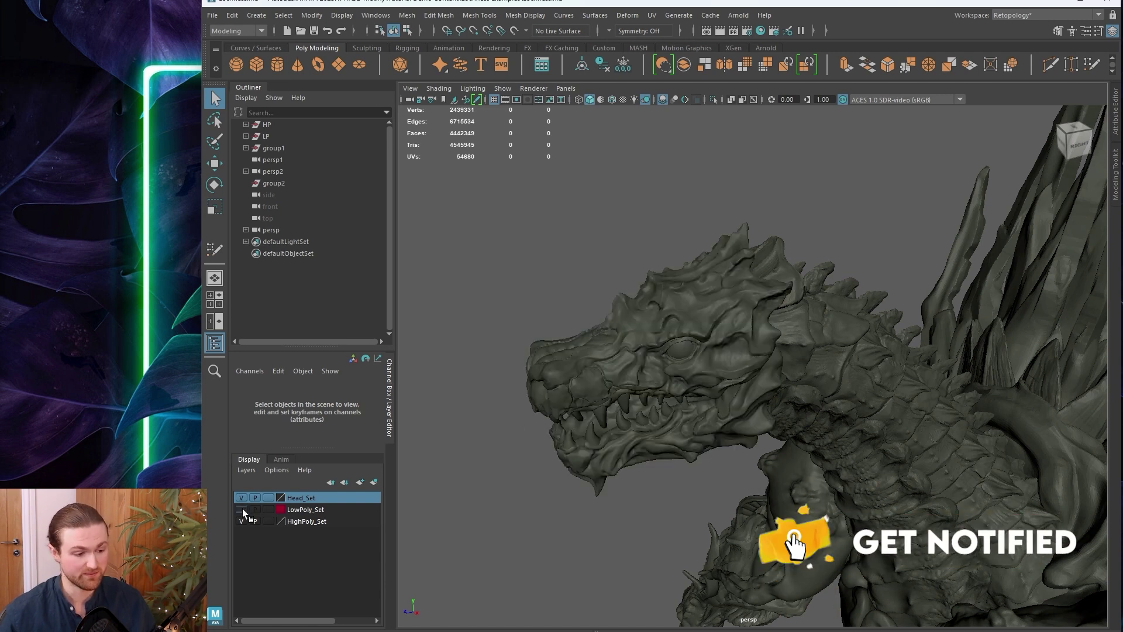
click(241, 509)
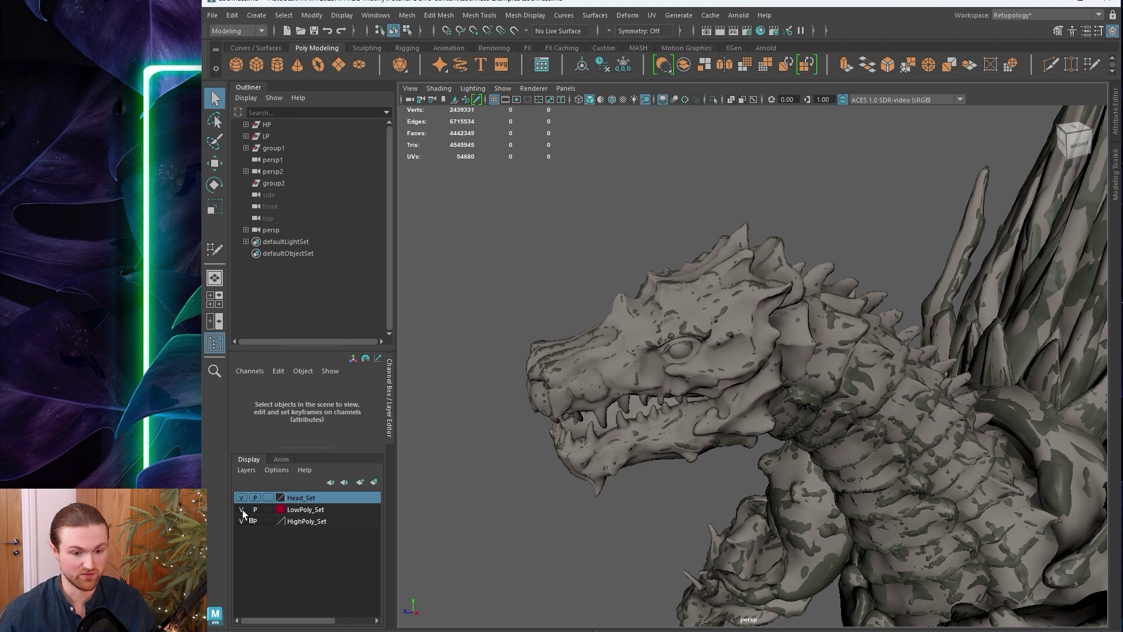
click(242, 510)
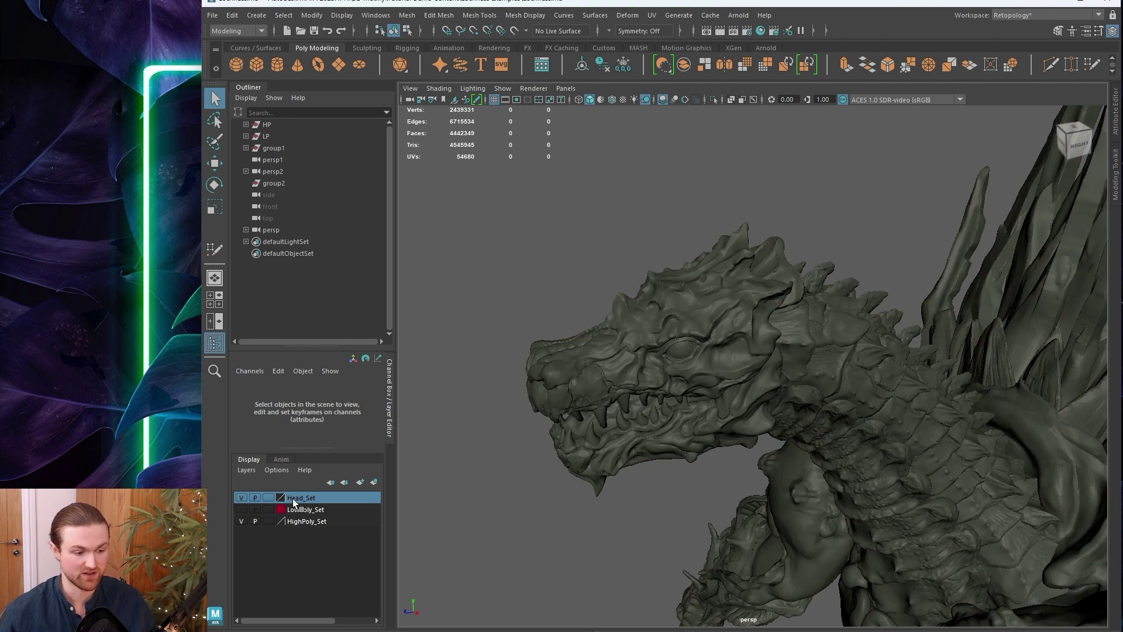
click(242, 497)
click(242, 498)
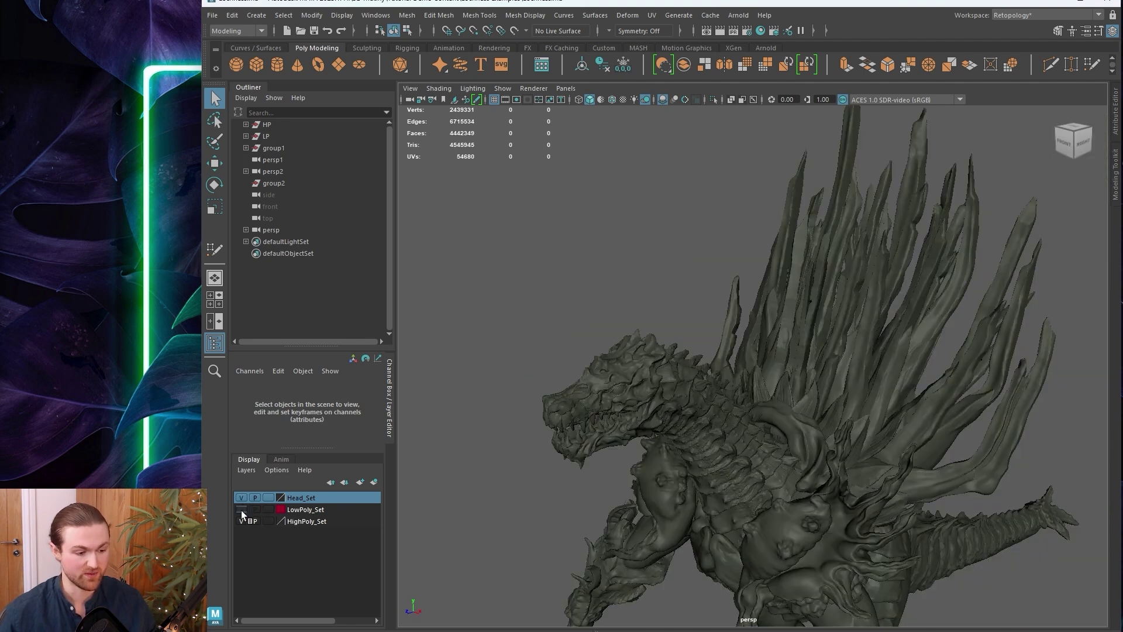
click(241, 509)
alt+drag(860, 330, 785, 363)
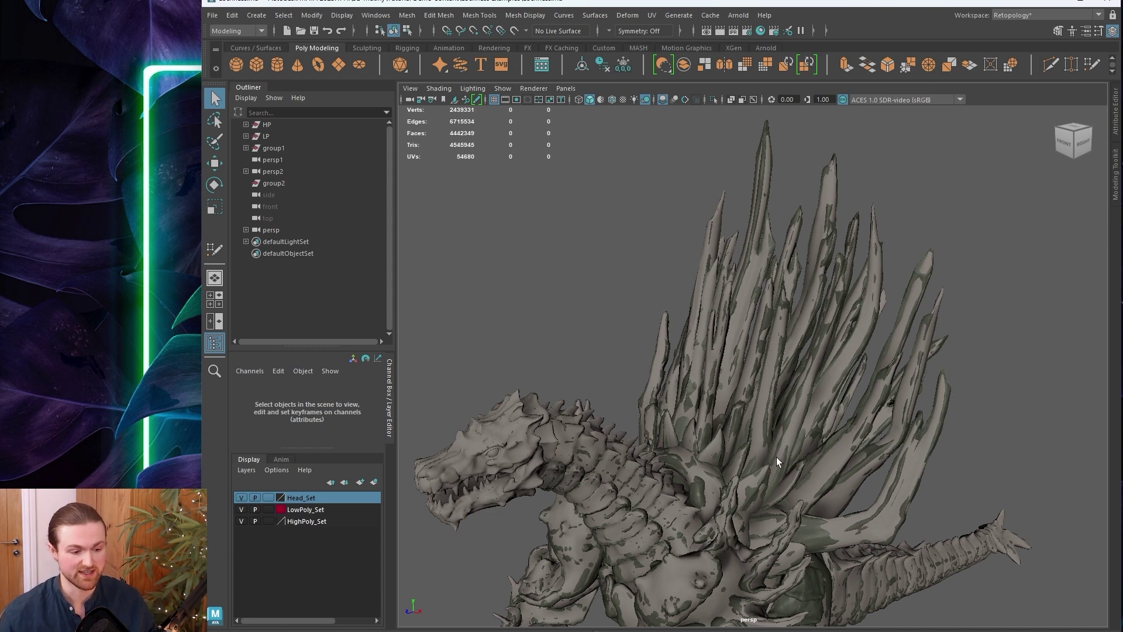
alt+drag(451, 464, 702, 369)
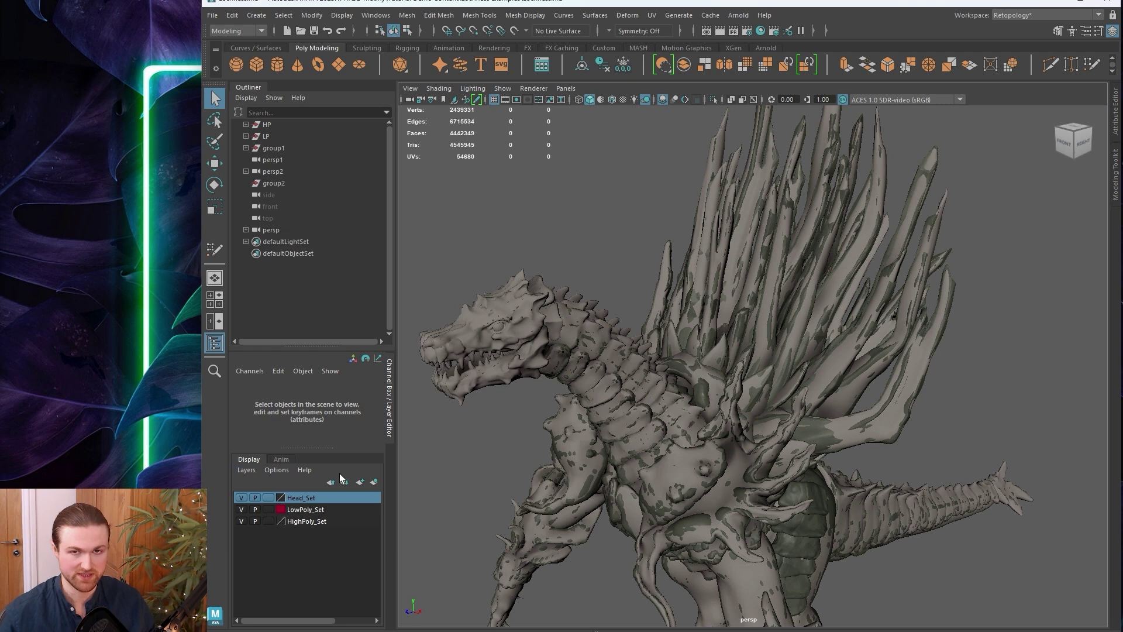
scroll(655, 477, down, 3)
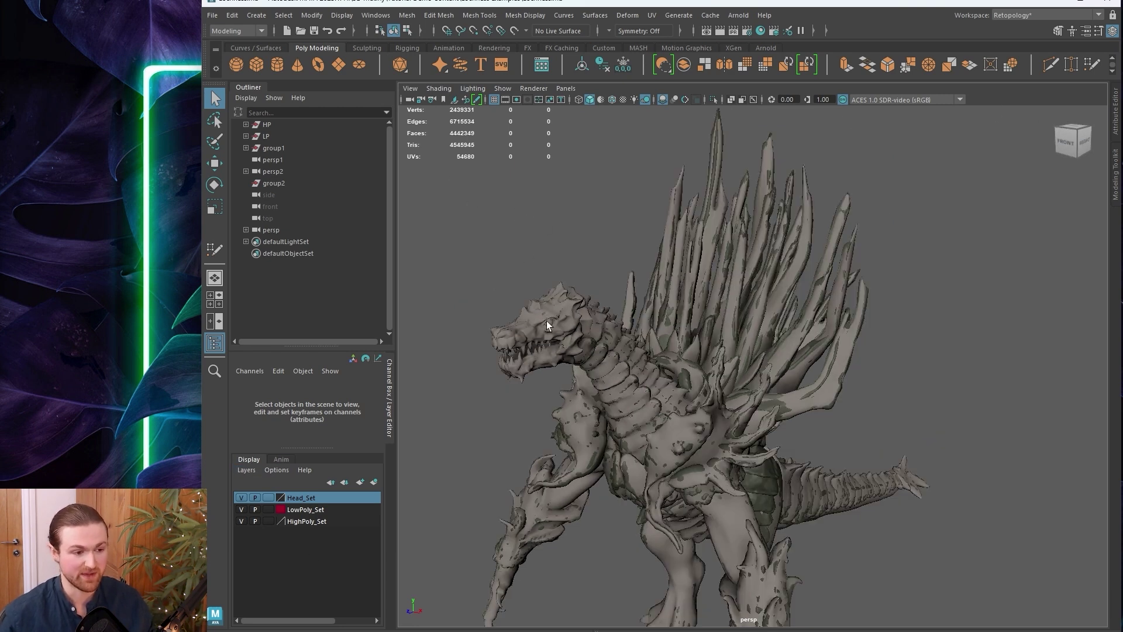
alt+drag(582, 367, 605, 186)
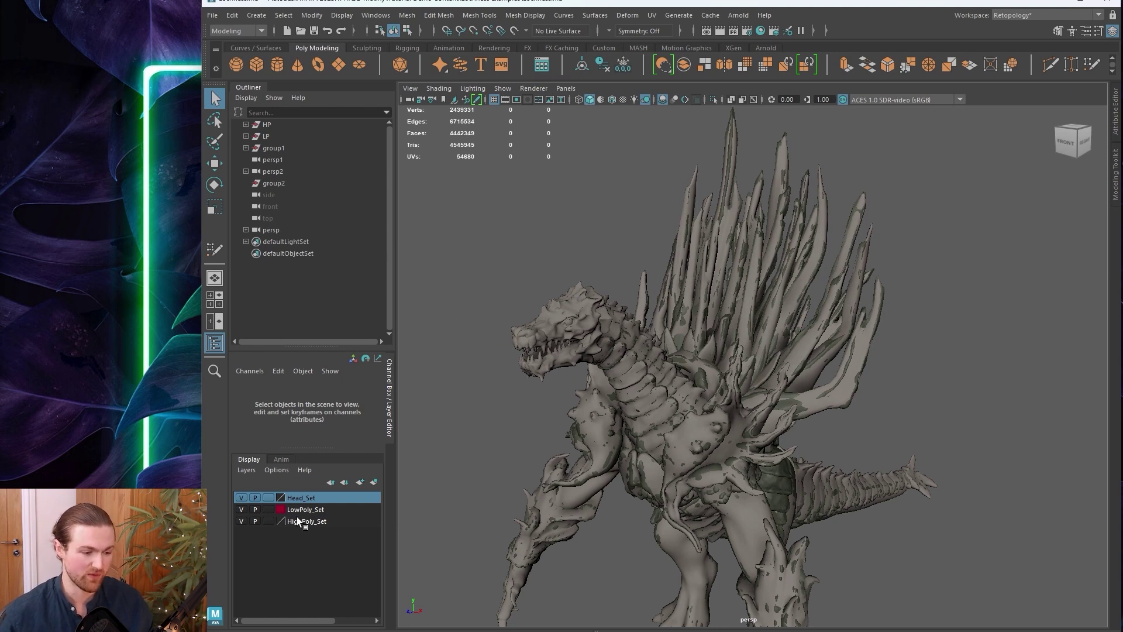
scroll(735, 381, up, 2)
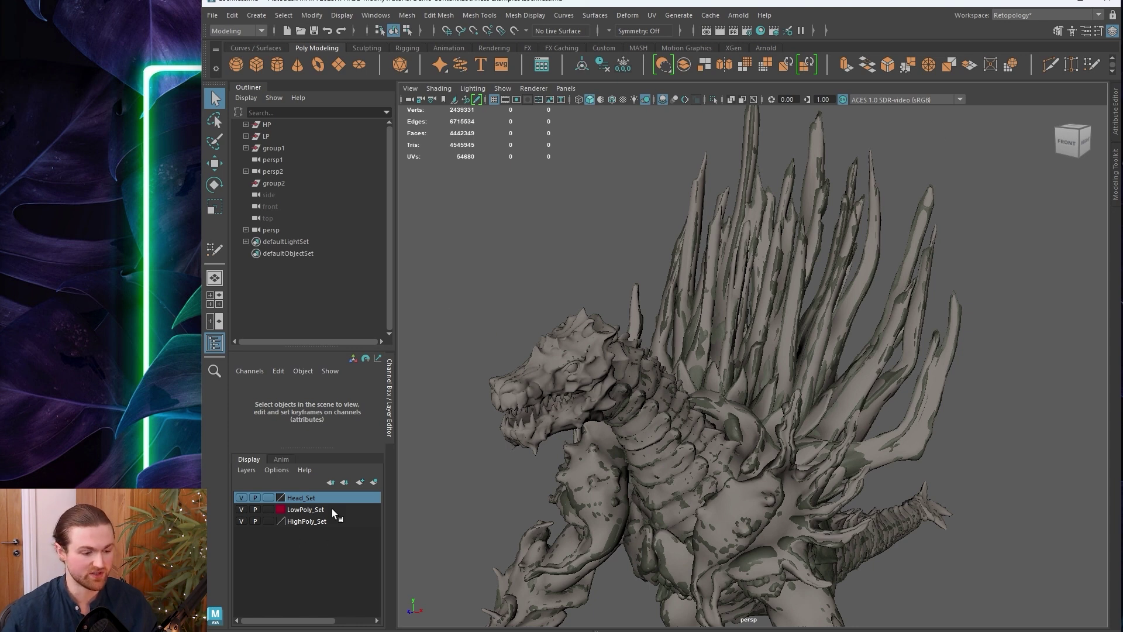
alt+drag(445, 421, 620, 317)
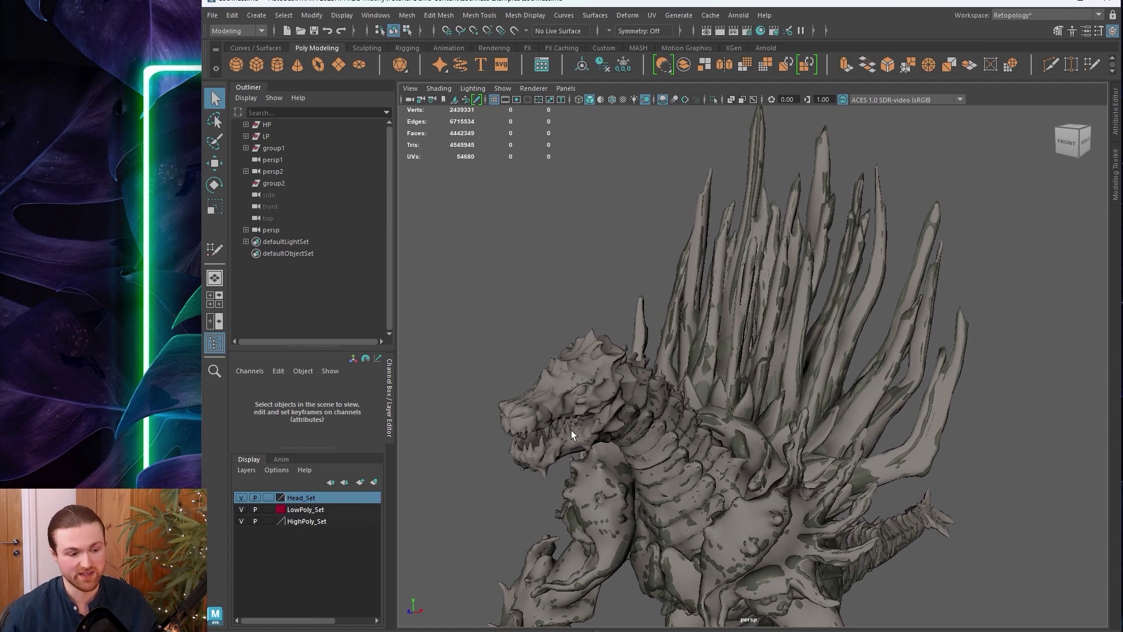
alt+drag(631, 403, 595, 325)
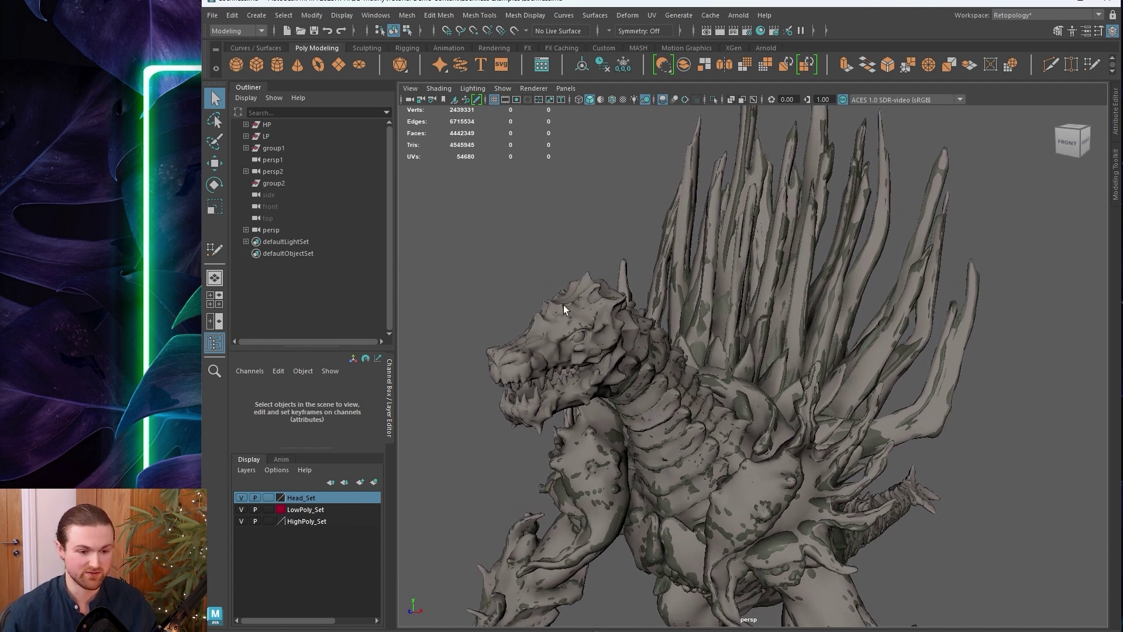
alt+drag(752, 355, 758, 489)
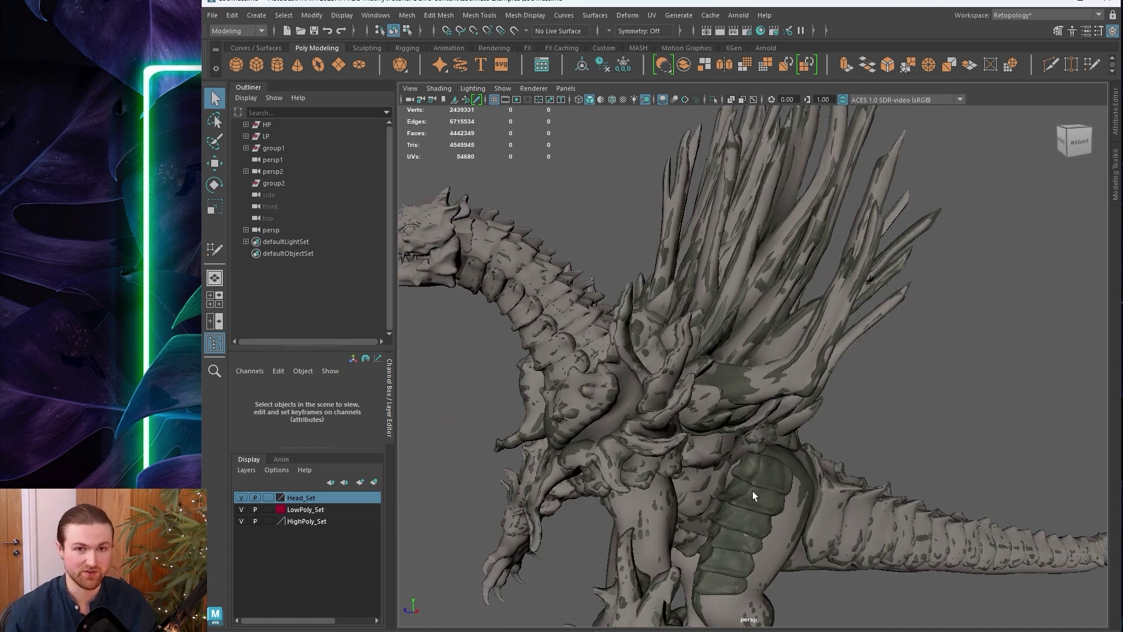